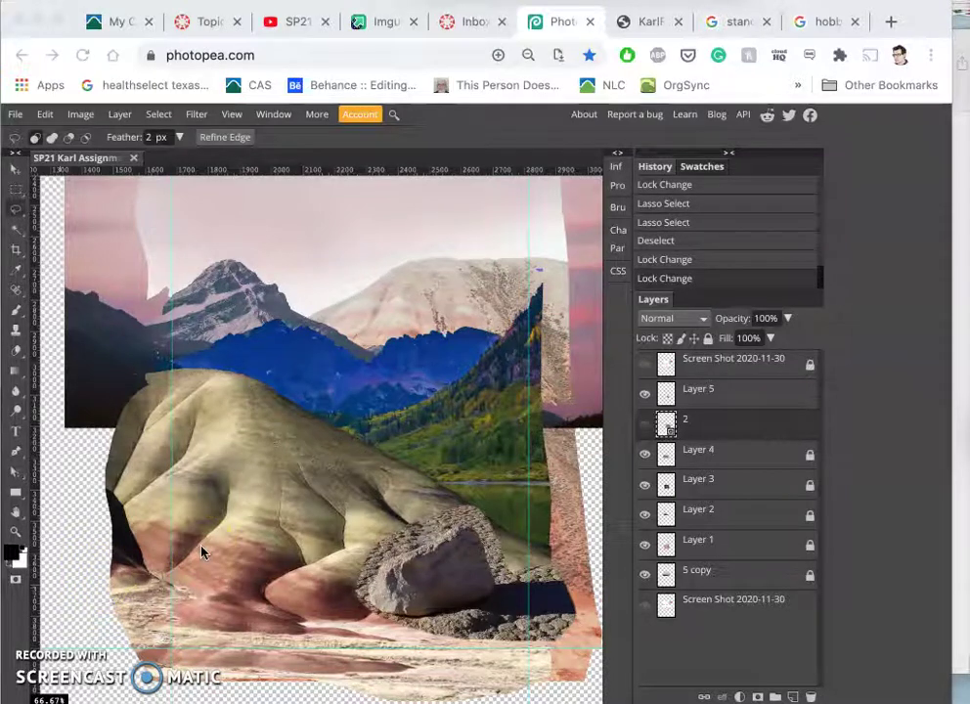
Step: Show the numbered sketch, the topmost Screen Shot 2020-11-30 layer, over the collage as a placement guide
scroll(366, 423, "up", 1)
scroll(366, 424, "right", 1)
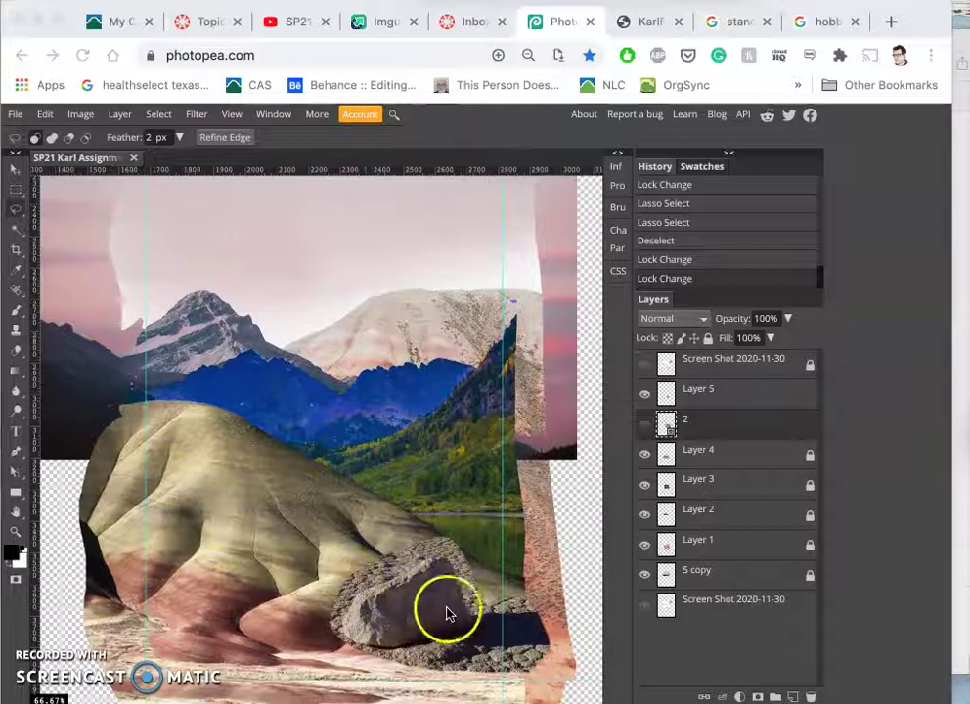
left_click(644, 365)
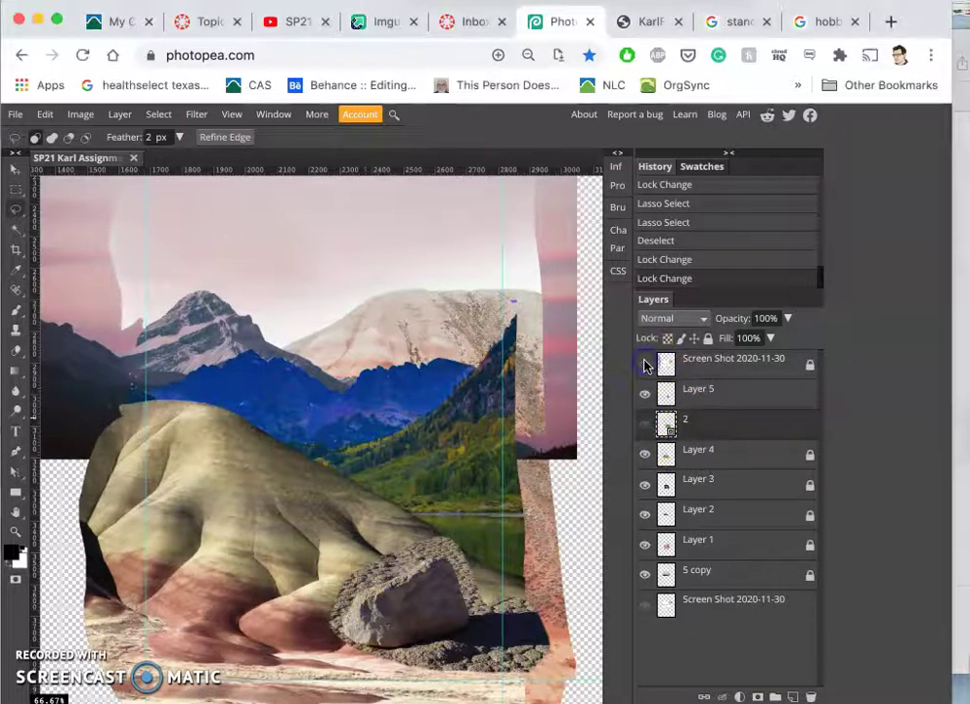
left_click(644, 365)
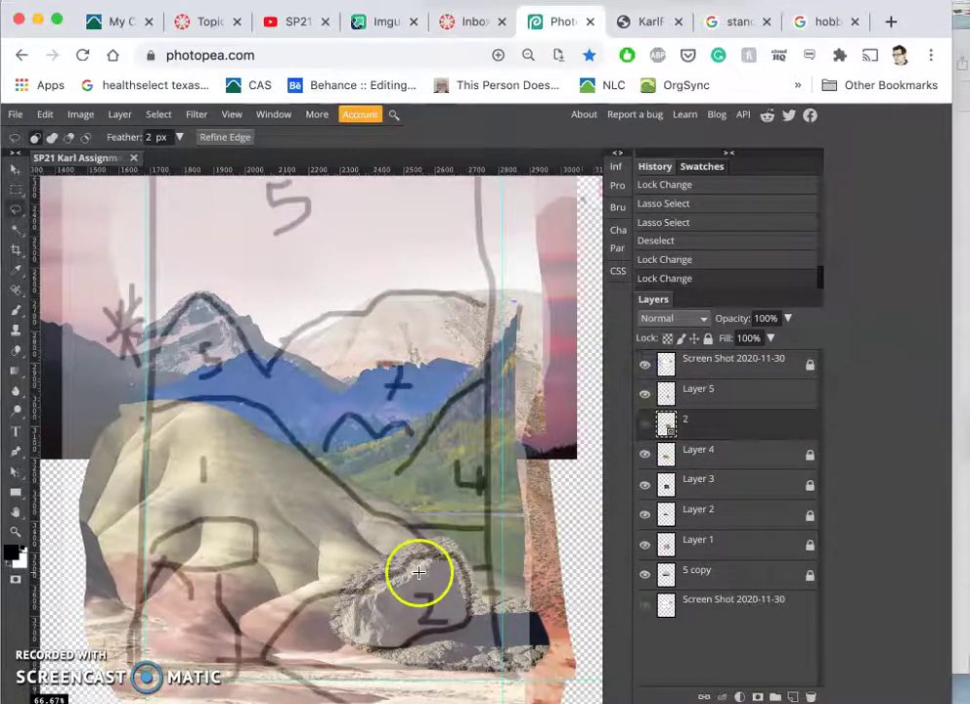
mouse_move(402, 602)
left_mouse_down()
mouse_move(460, 528)
mouse_move(485, 532)
mouse_move(476, 522)
mouse_move(440, 559)
mouse_move(494, 553)
mouse_move(442, 558)
left_mouse_up()
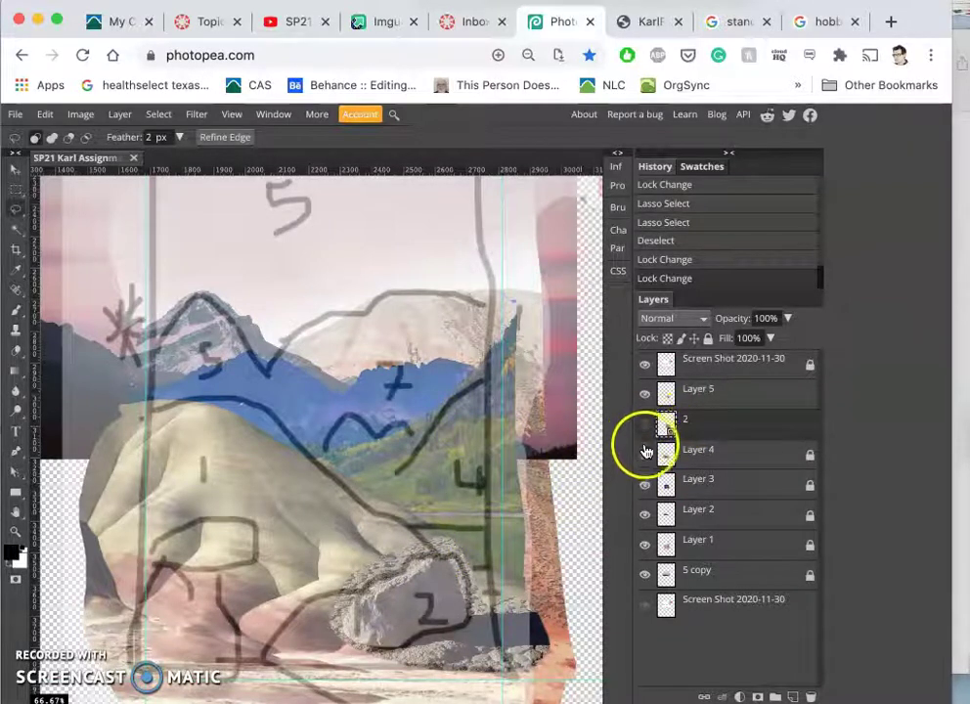
Step: Hide Layer 5, the rock cutout, and delete the hidden layer named 2
left_click(645, 434)
left_click(645, 395)
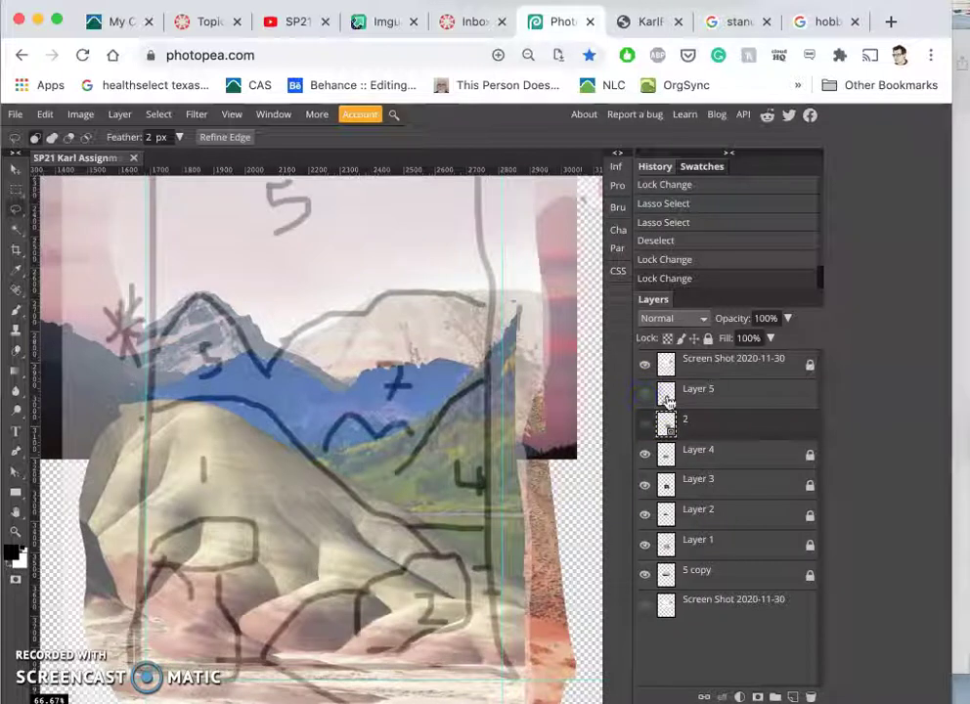
key("Delete")
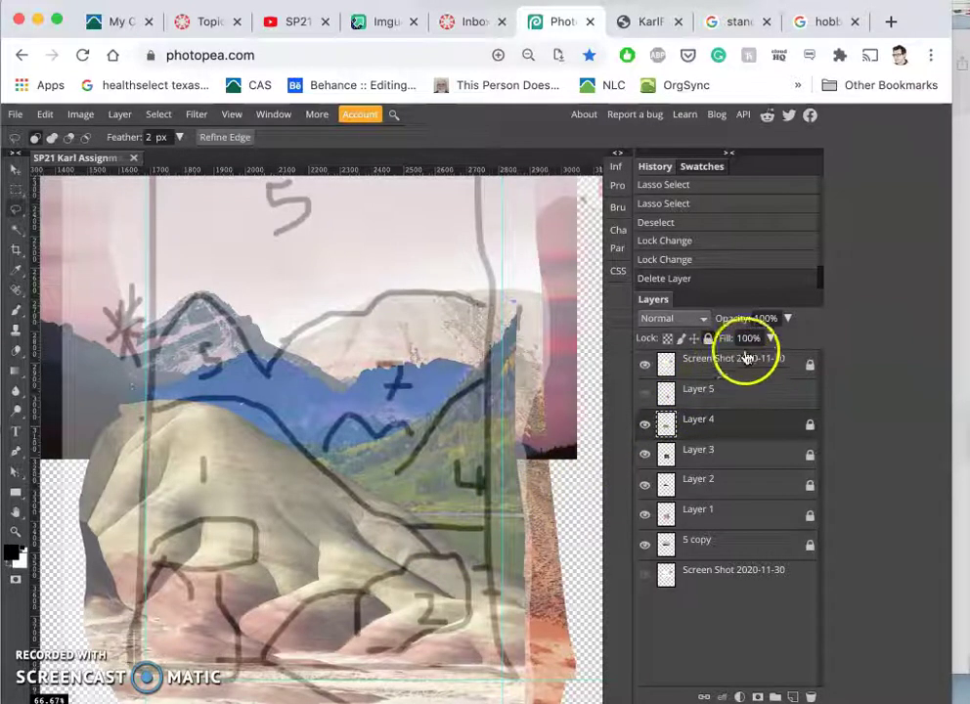
Step: Switch to the Assignment #1 folder in Finder and look through the orange-tagged numbered source images
left_click(962, 223)
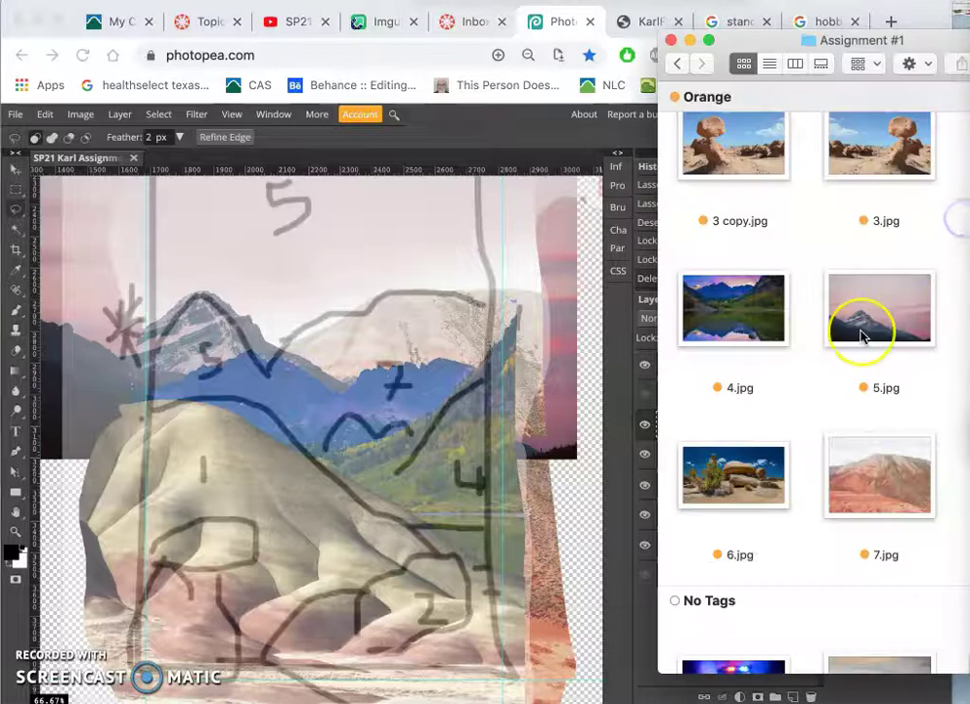
scroll(860, 335, "down", 2)
scroll(861, 335, "up", 5)
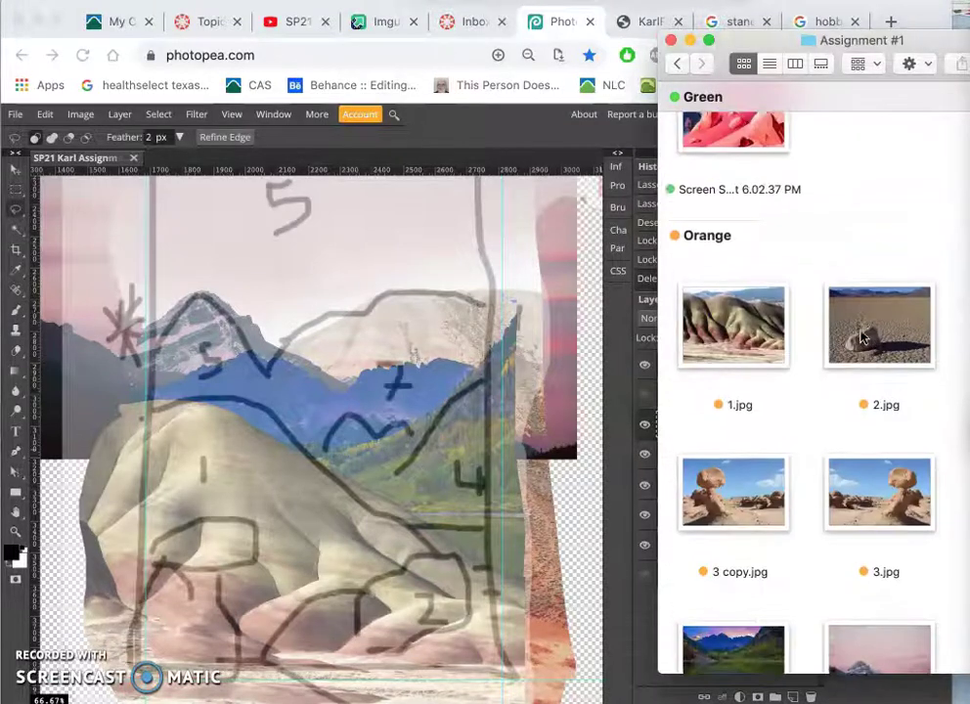
scroll(861, 336, "down", 3)
scroll(861, 336, "up", 4)
scroll(861, 336, "down", 5)
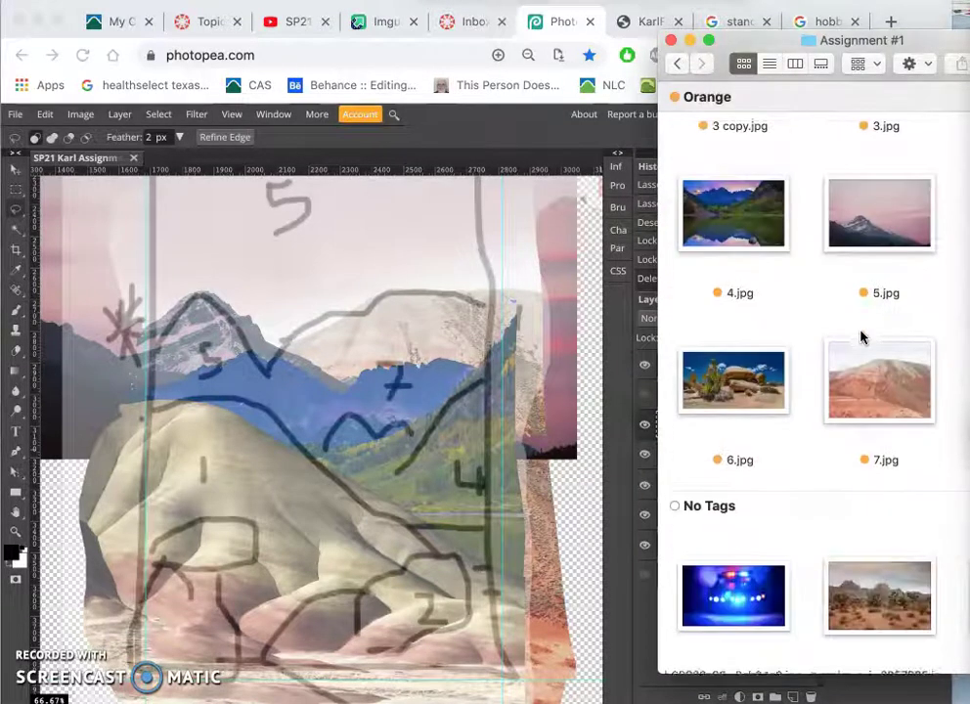
scroll(860, 336, "down", 1)
scroll(861, 336, "up", 3)
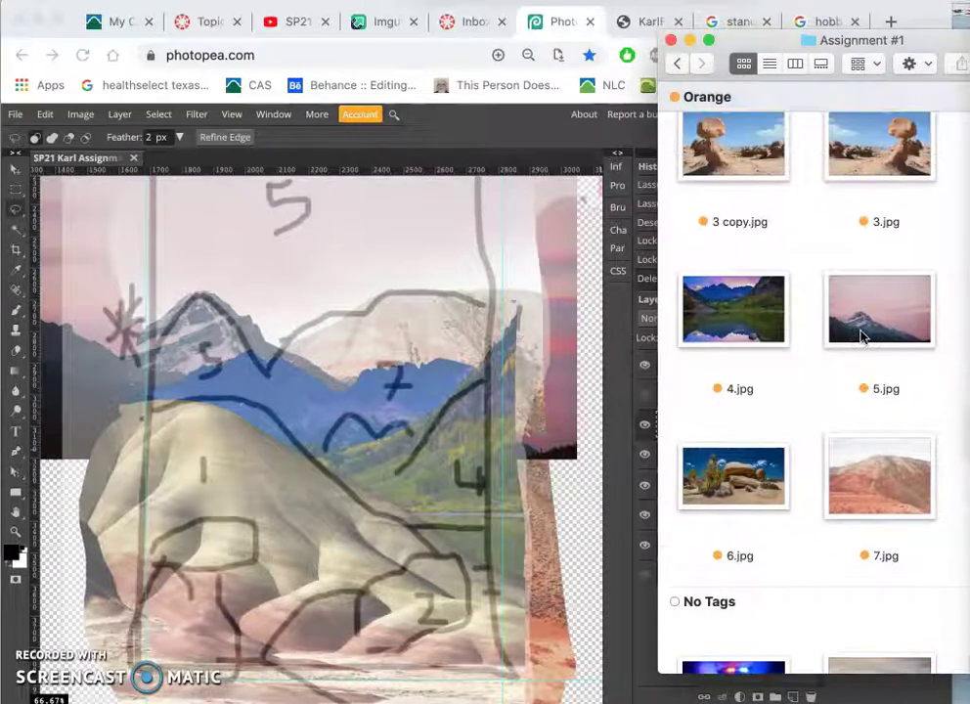
scroll(861, 335, "up", 3)
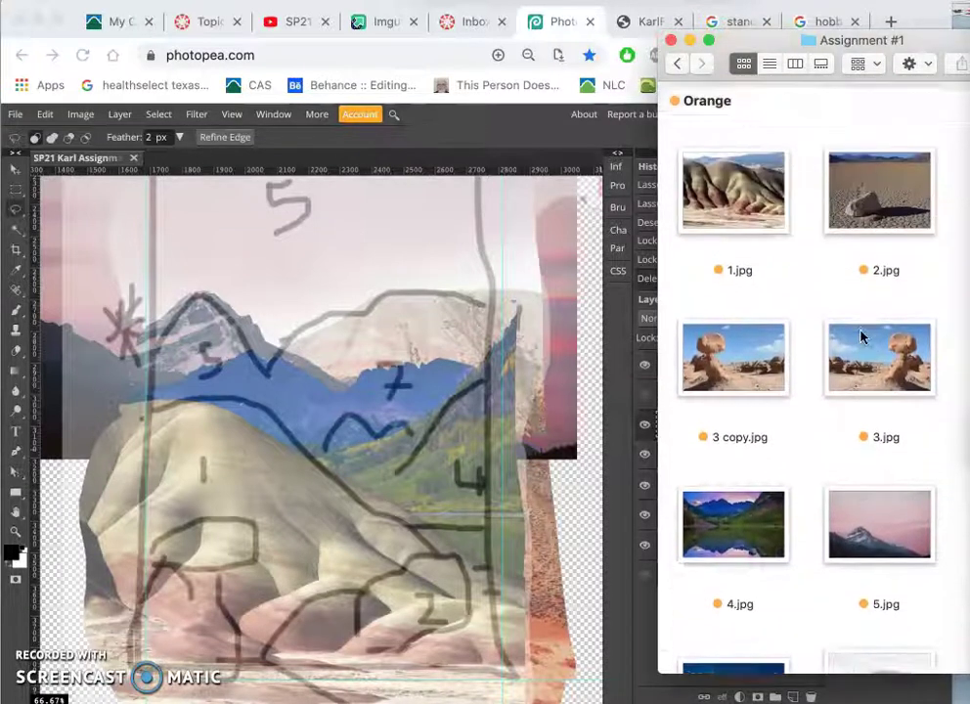
scroll(861, 335, "down", 3)
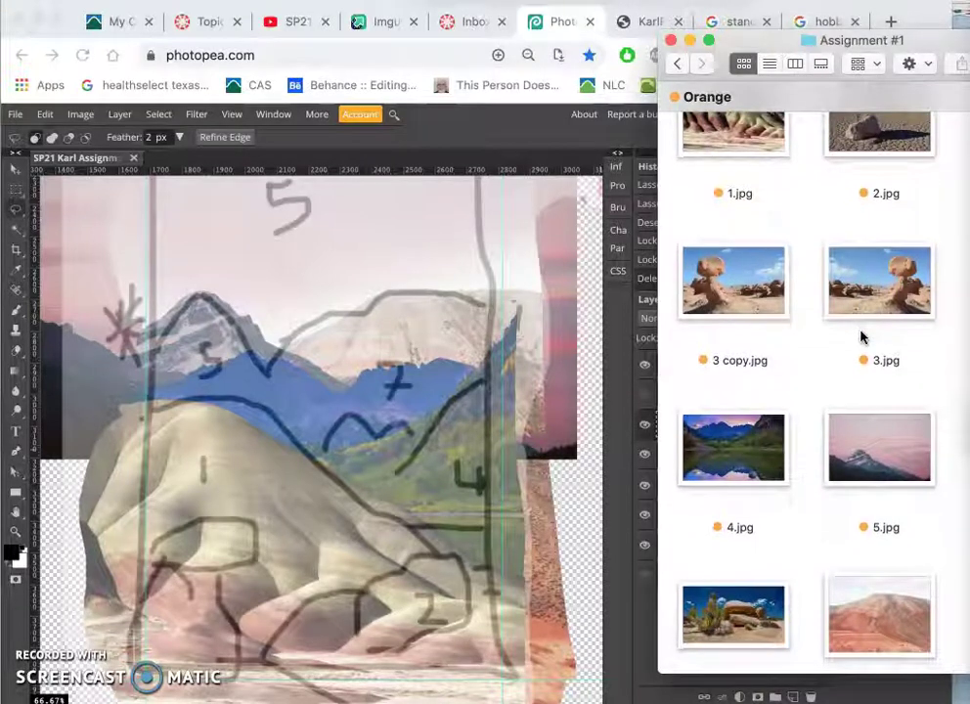
scroll(860, 336, "down", 4)
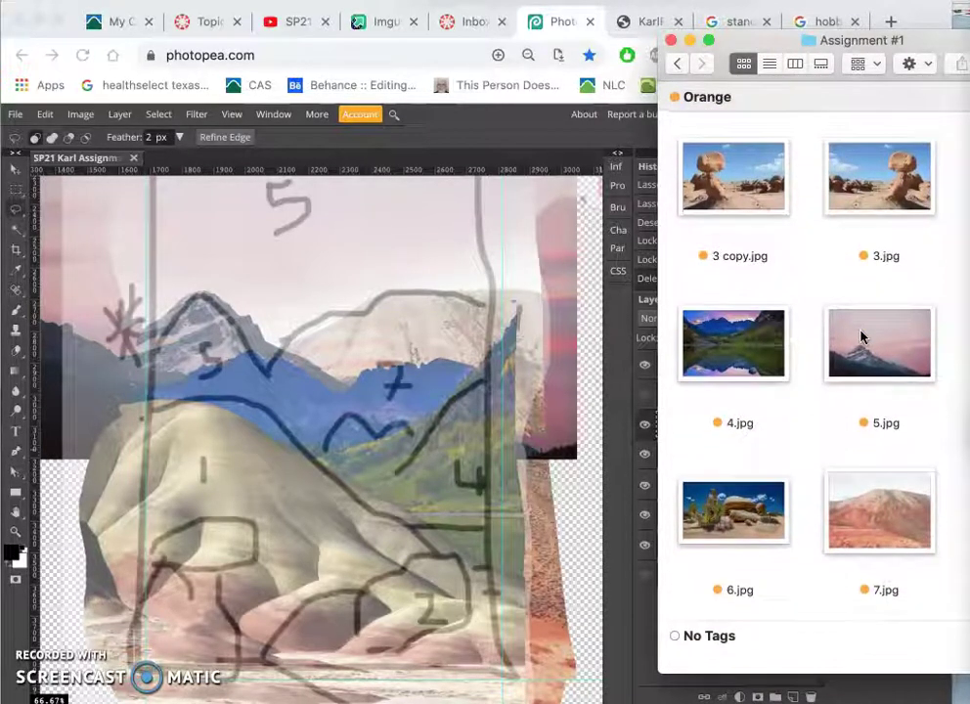
scroll(861, 335, "up", 10)
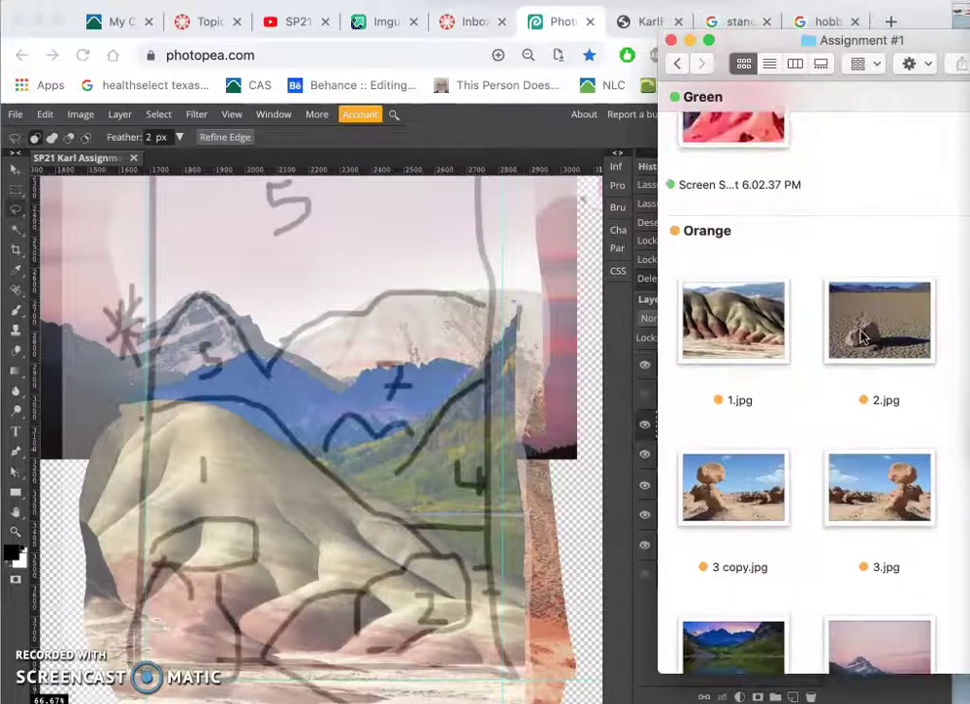
scroll(860, 336, "down", 14)
left_click(806, 411)
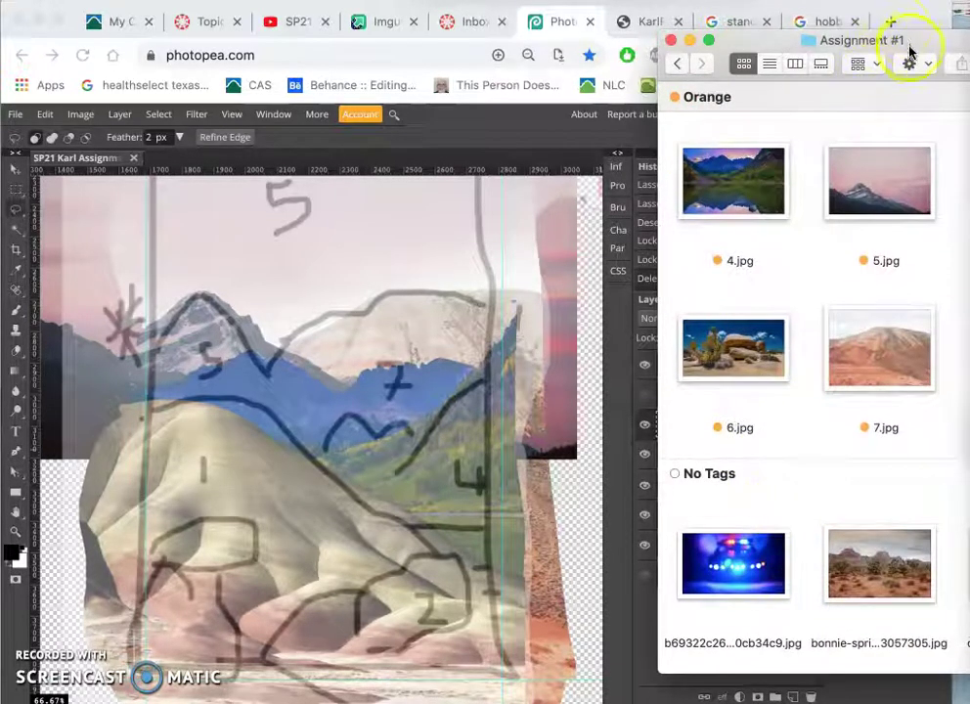
Step: Find joshua-tree-1772159.jpg among the untagged images and place it in the Photopea collage
left_click_drag(910, 56, 639, 56)
scroll(718, 548, "right", 5)
left_click(734, 474)
scroll(634, 553, "down", 5)
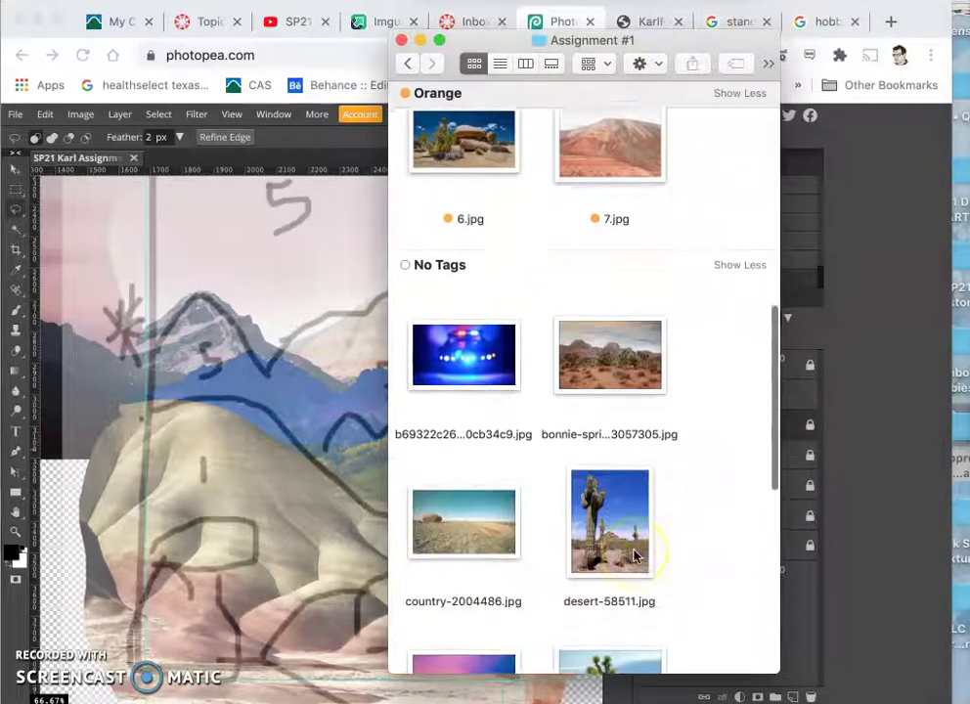
scroll(634, 555, "down", 6)
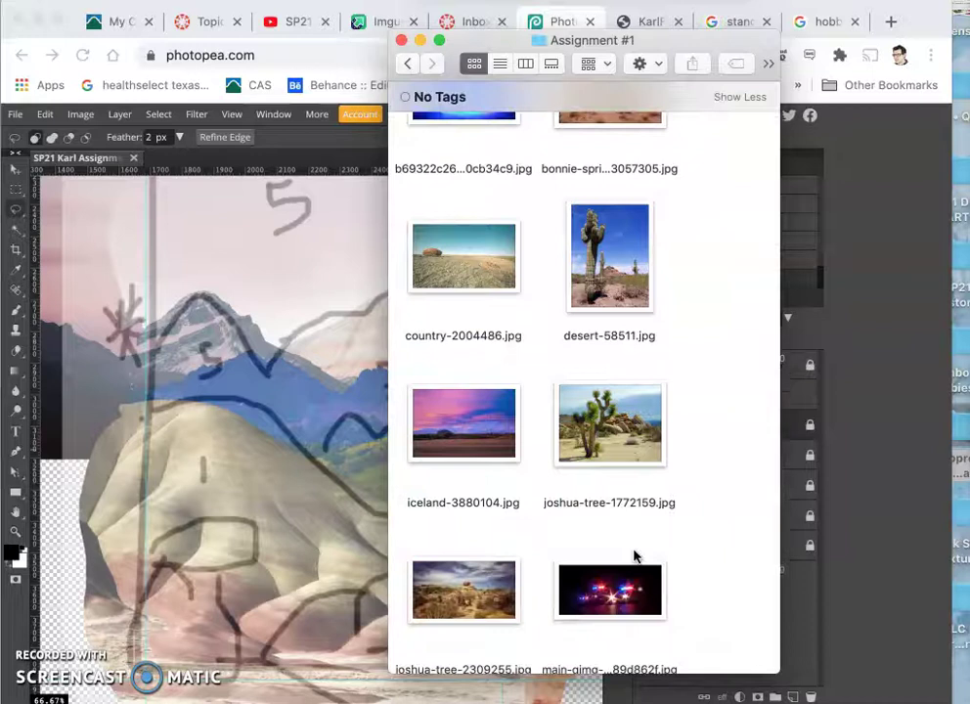
scroll(634, 555, "down", 1)
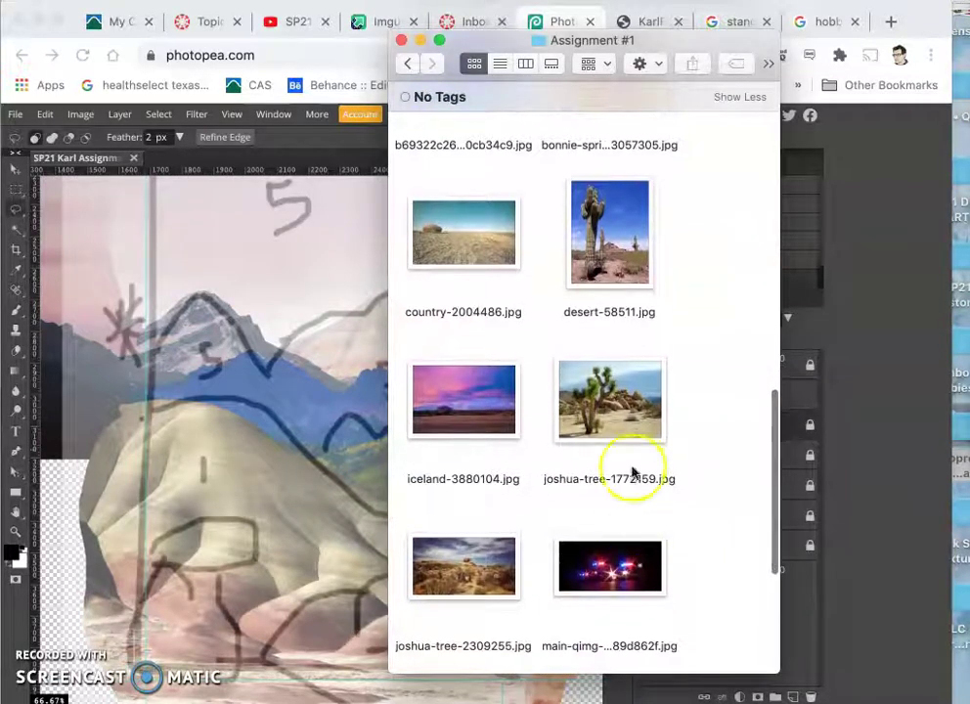
left_click(629, 441)
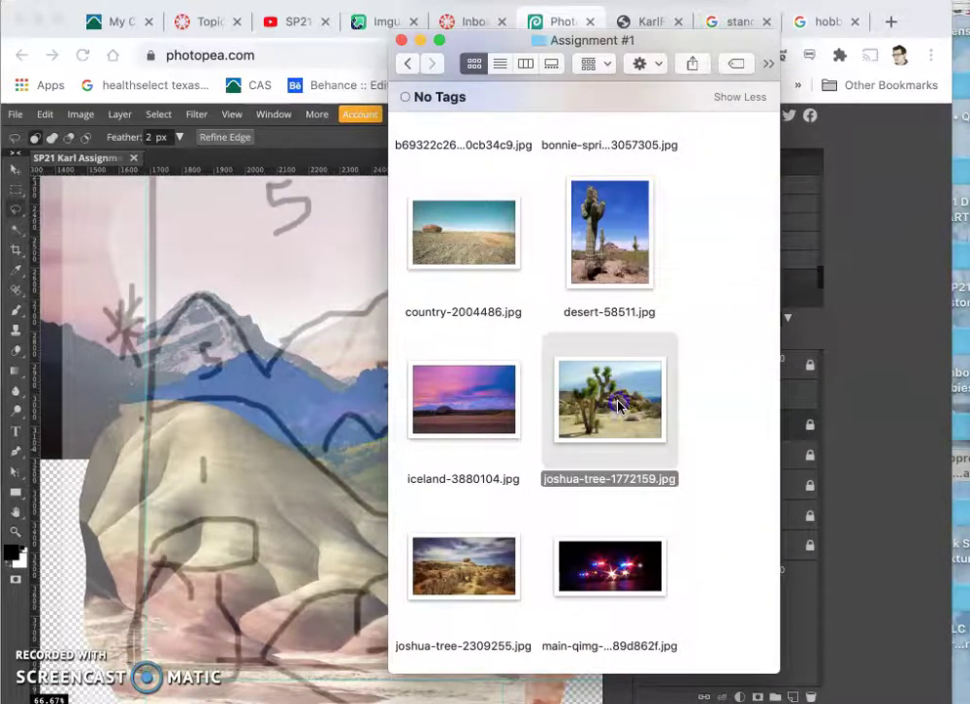
left_click_drag(603, 415, 316, 478)
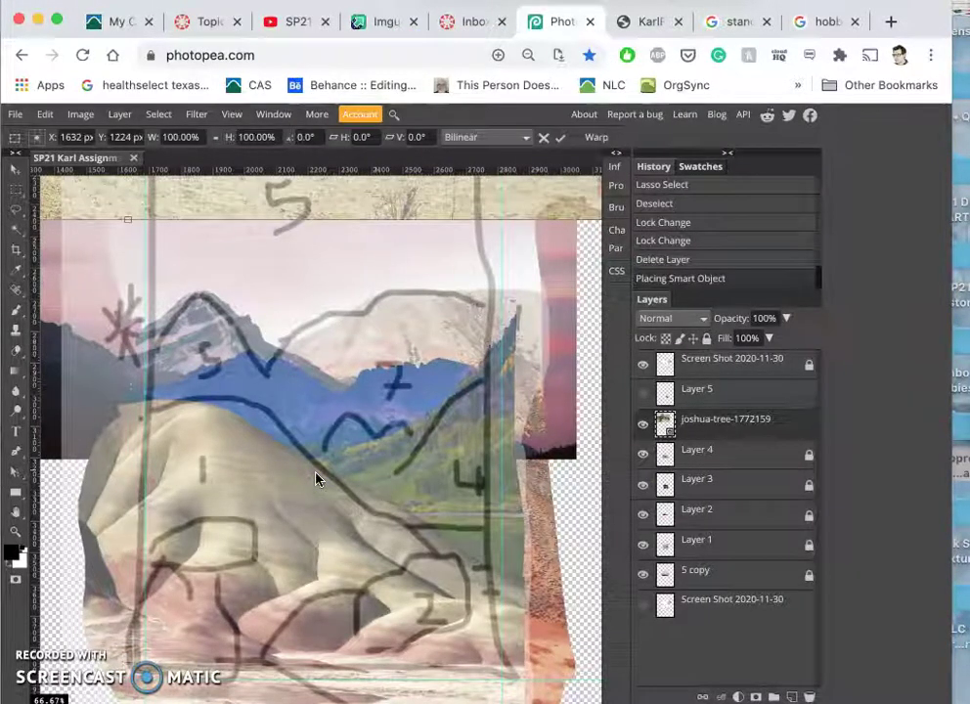
Step: Flip the Joshua tree photo horizontally, position its boulders over area 2 of the sketch, and apply the transform
scroll(324, 453, "down", 2)
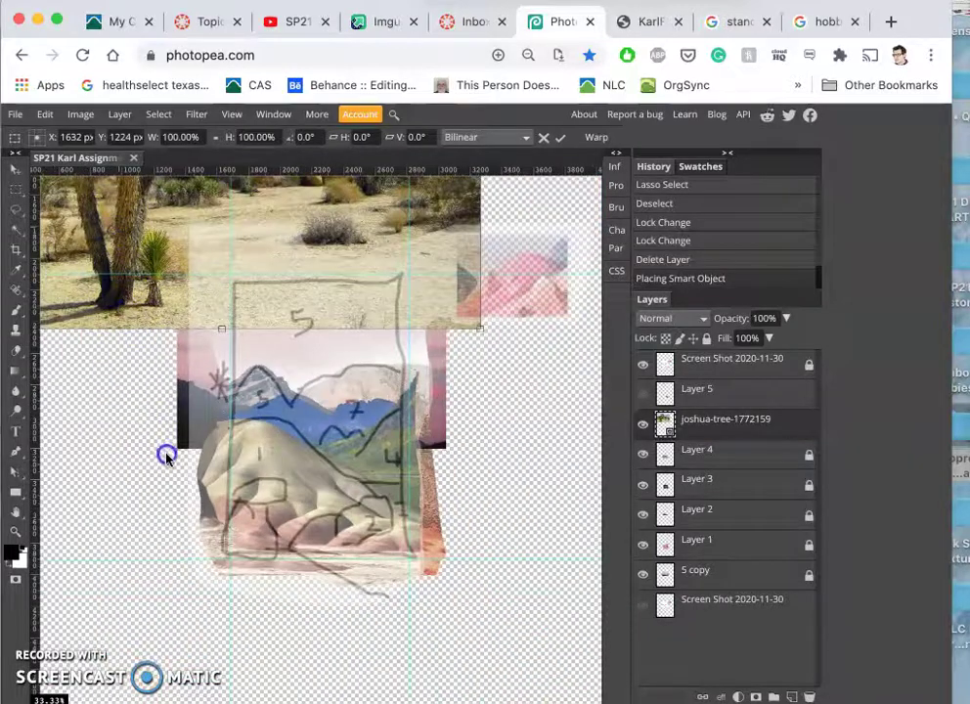
left_click_drag(168, 342, 145, 331)
left_click_drag(141, 379, 84, 489)
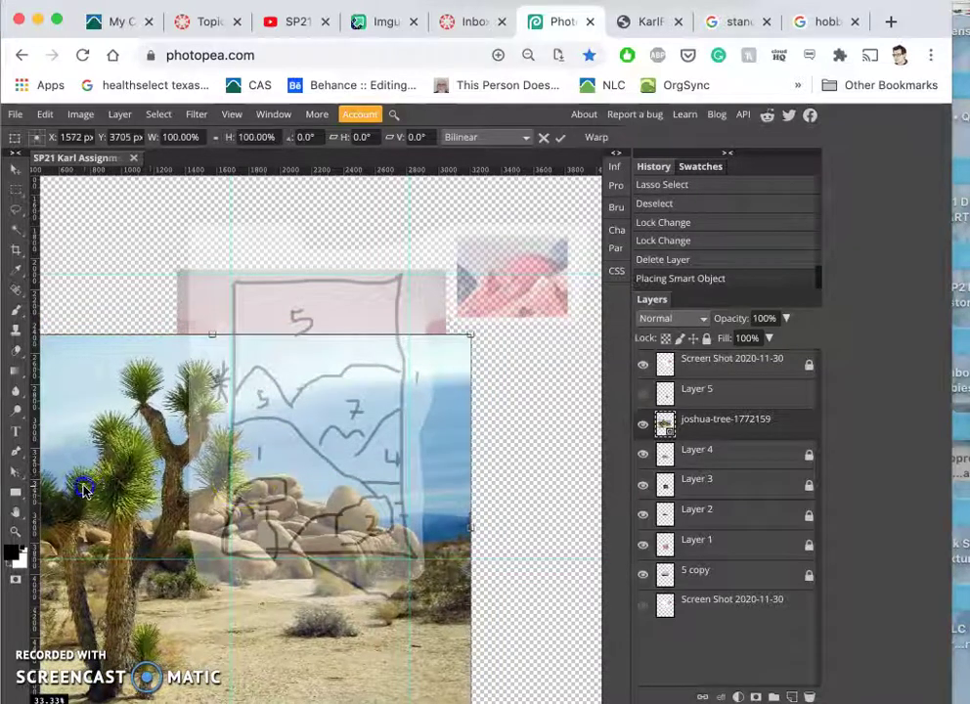
right_click(306, 460)
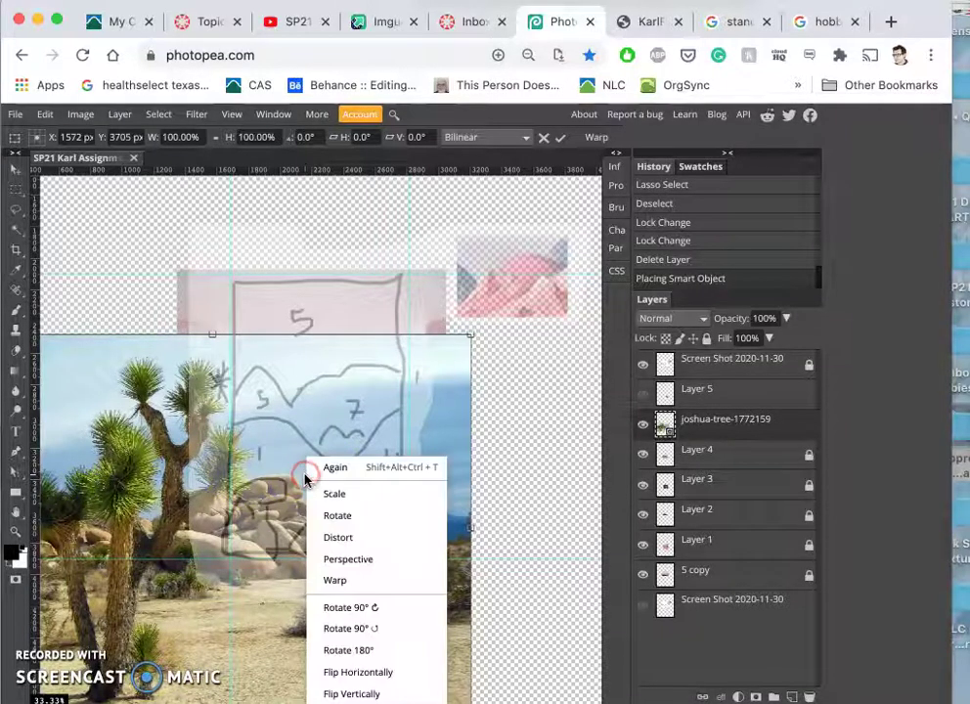
left_click(342, 672)
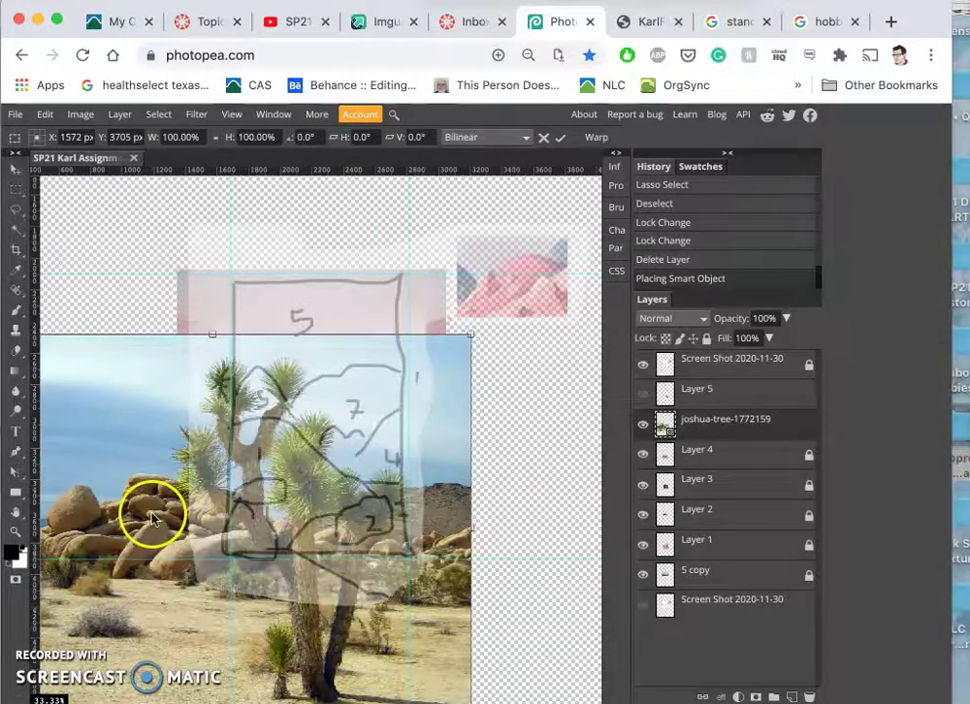
left_click_drag(309, 516, 417, 517)
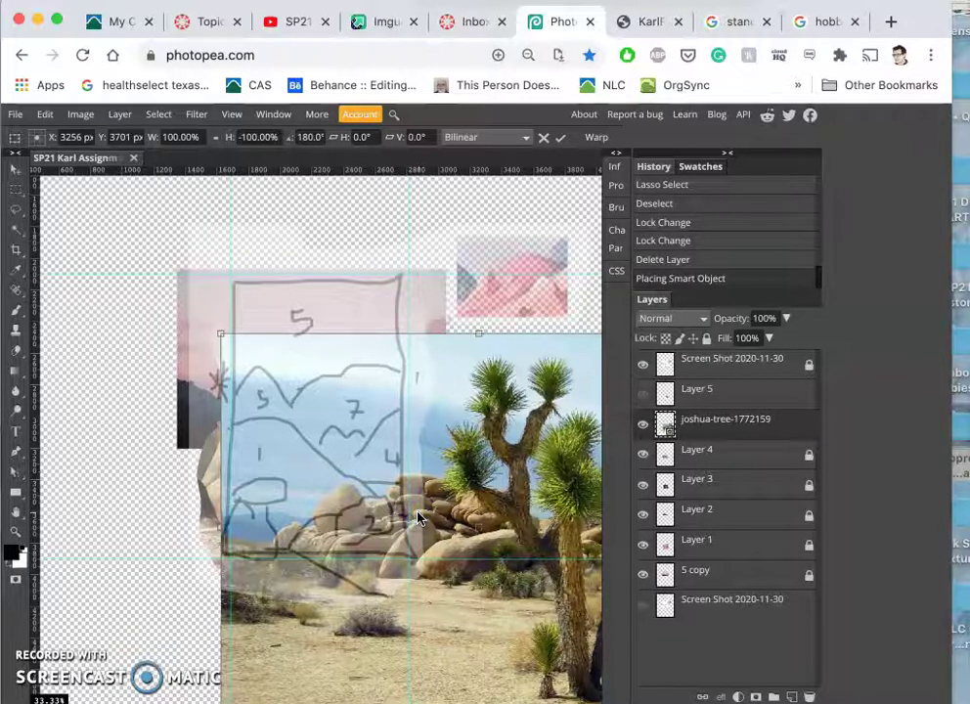
key("Return")
Step: Lasso the boulders and the brush below them loosely, extending just past the sketch's frame, and copy the selection to a new layer
key("super+equal")
key("super+equal")
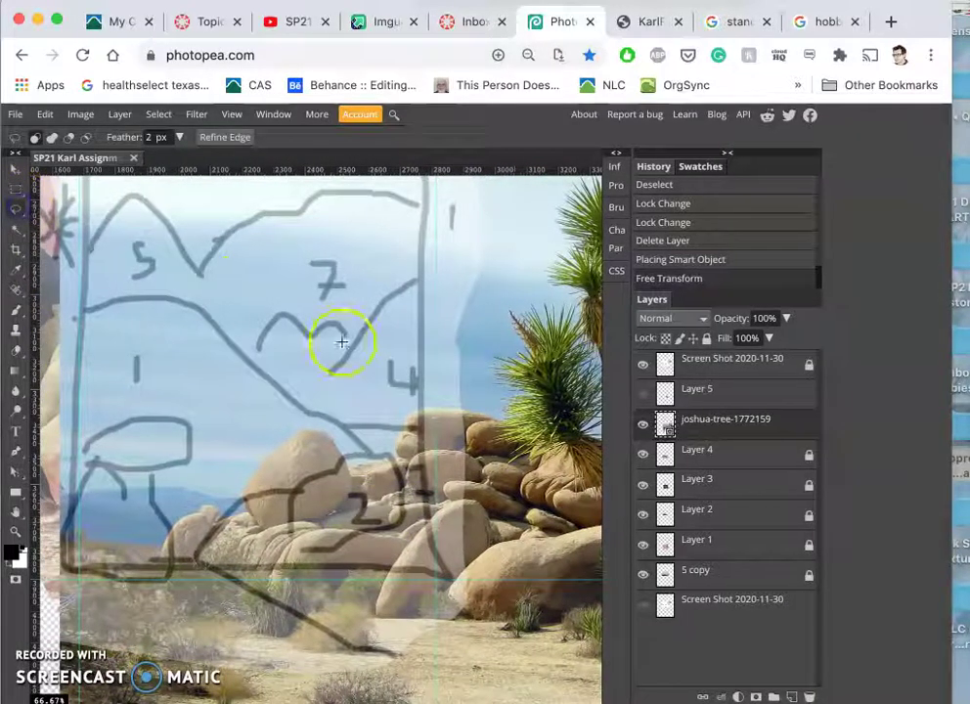
left_click_drag(470, 400, 456, 400)
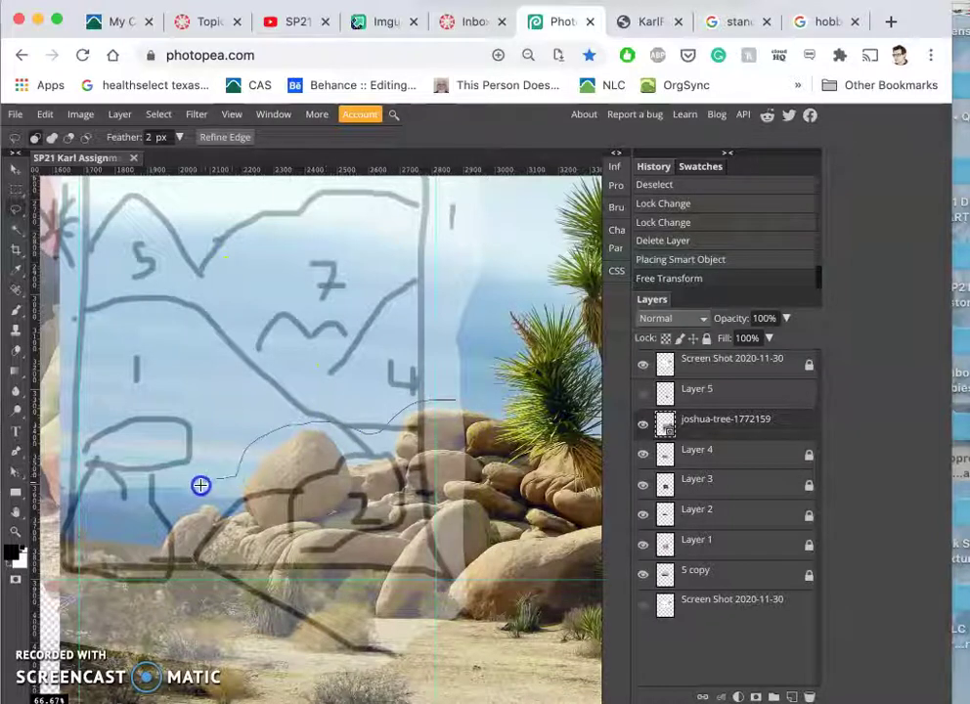
left_click_drag(197, 488, 158, 523)
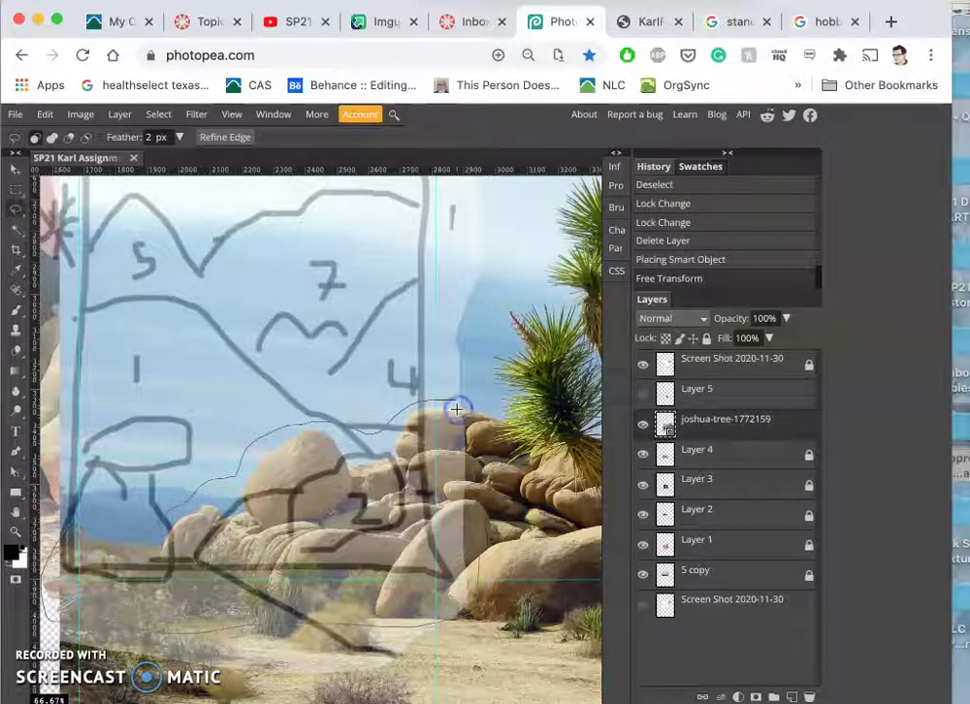
left_click_drag(456, 409, 456, 402)
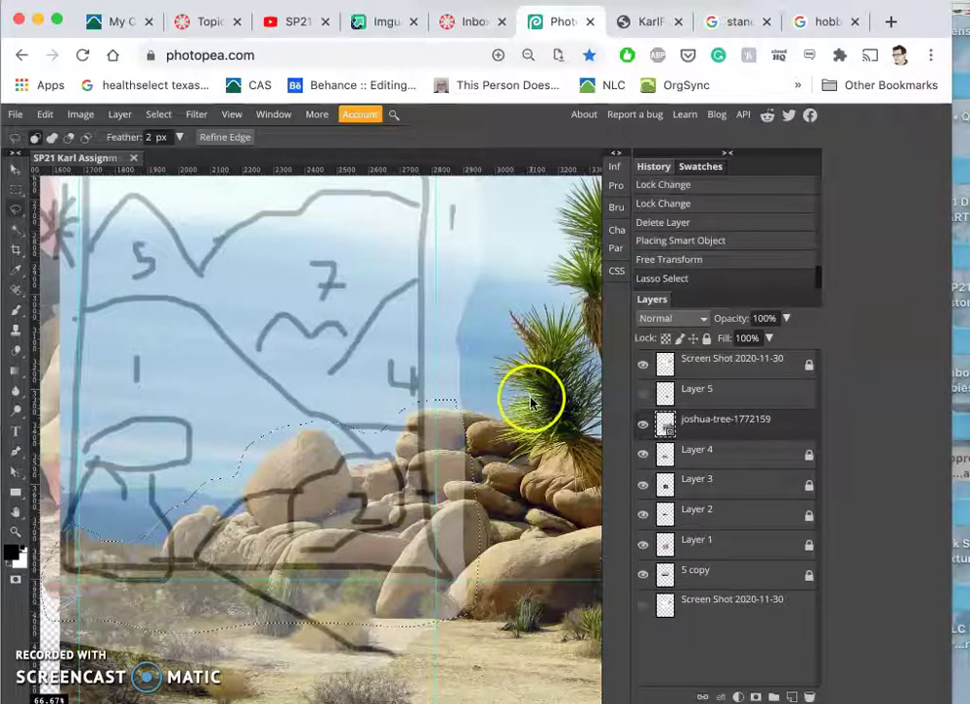
key("ctrl+j")
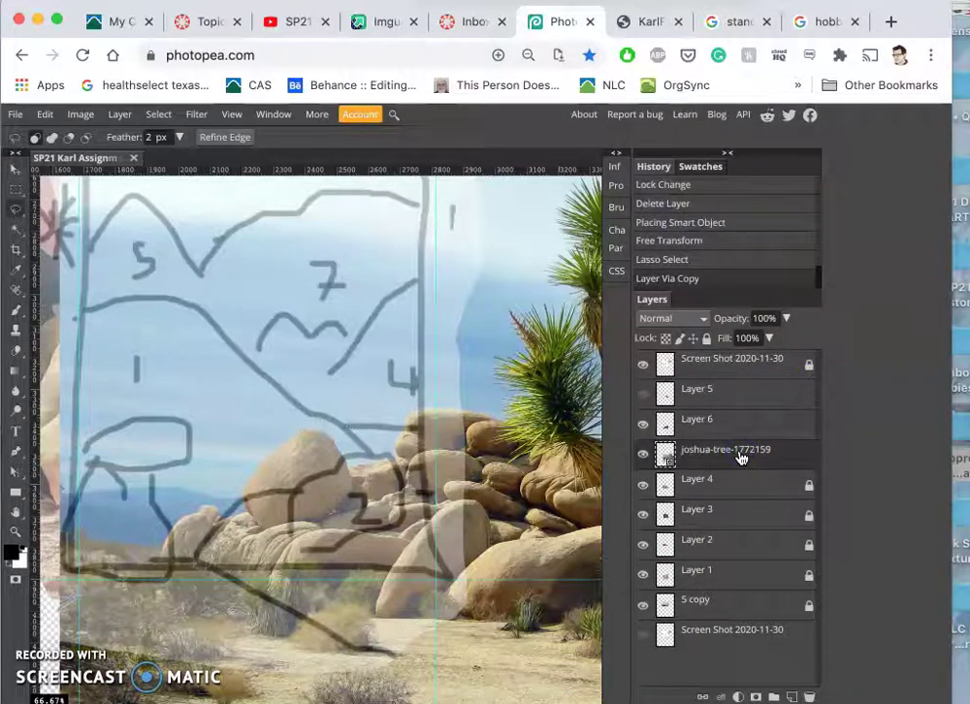
Step: Delete the joshua-tree-1772159 layer and hide the topmost sketch layer
key("Delete")
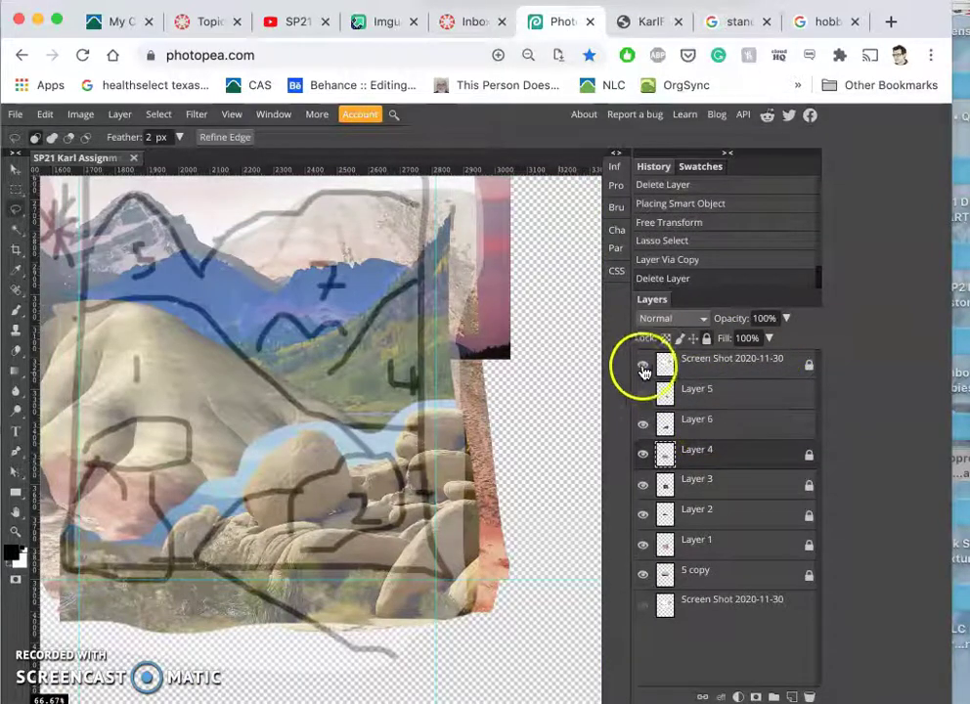
left_click_drag(644, 373, 644, 369)
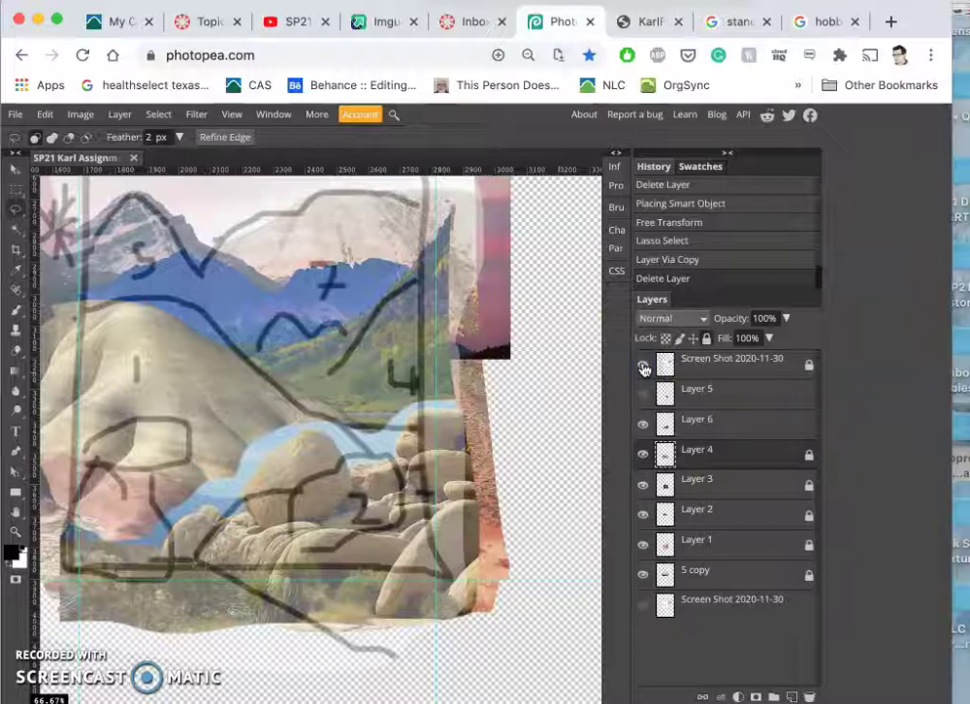
left_click(645, 368)
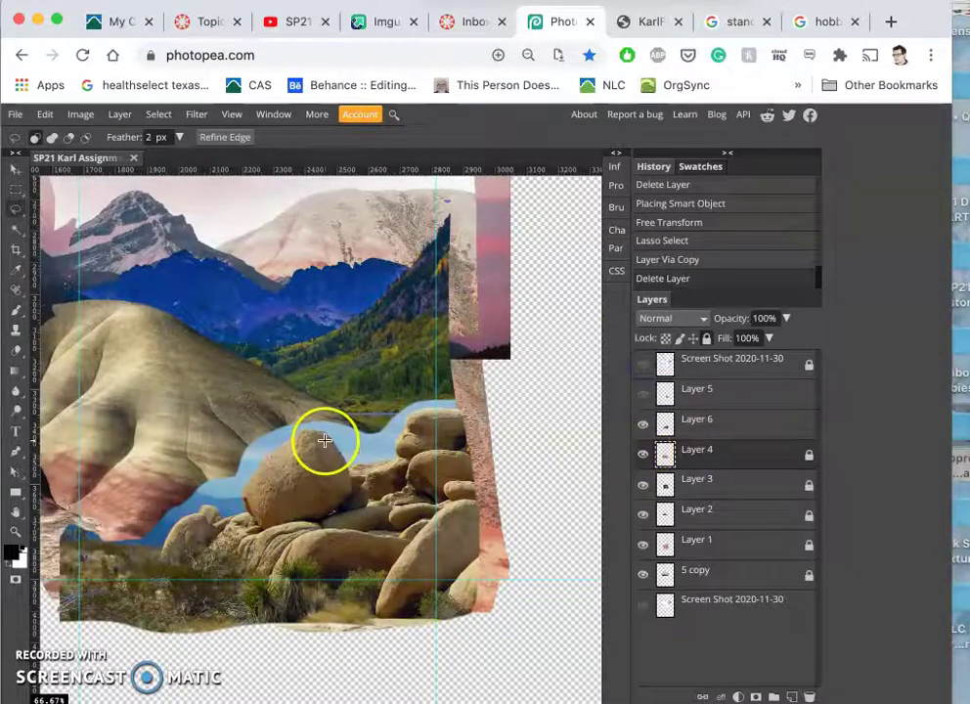
scroll(316, 478, "up", 3)
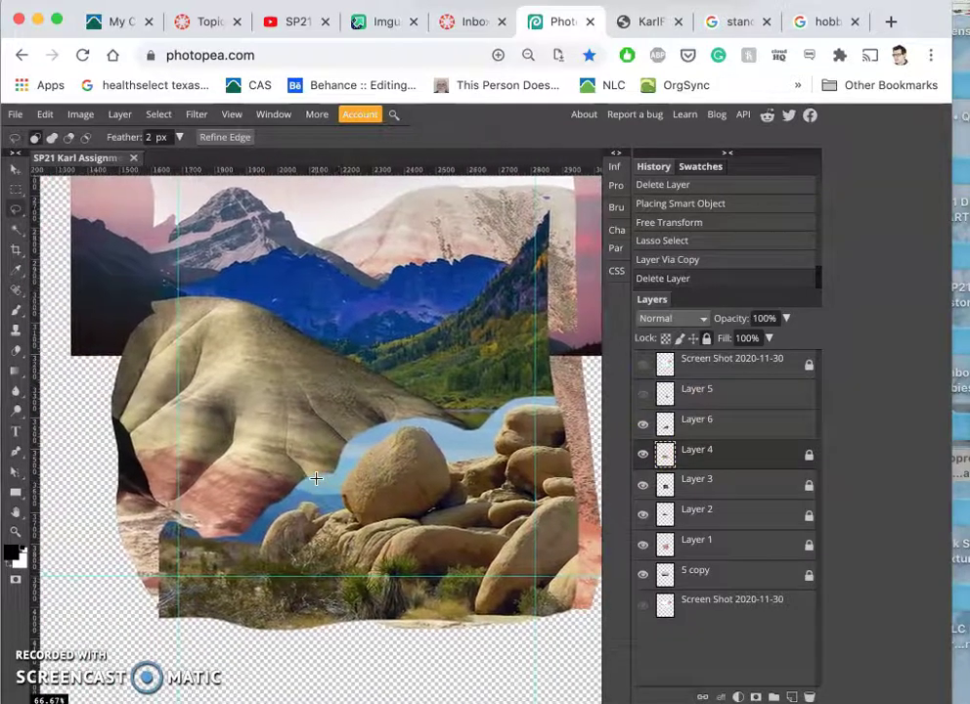
mouse_move(316, 478)
left_mouse_down()
mouse_move(350, 487)
mouse_move(326, 487)
mouse_move(237, 532)
mouse_move(284, 489)
left_mouse_up()
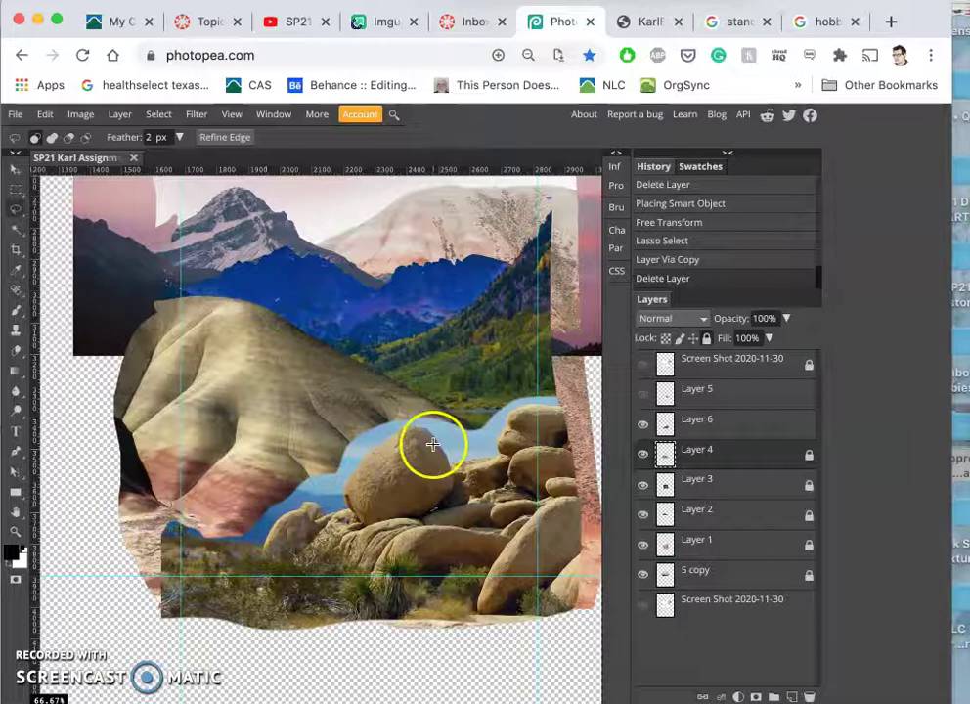
Step: Set up the Magic Wand with a 0 px feather for cutting away the sky around the boulders
scroll(436, 449, "up", 1)
scroll(436, 449, "up", 2)
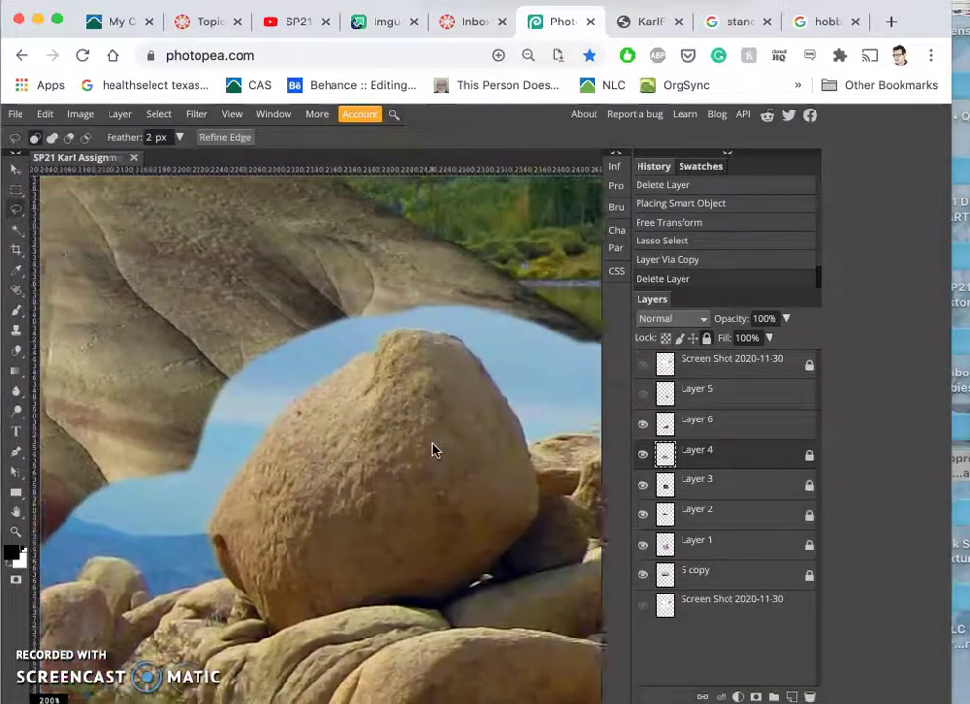
scroll(435, 449, "right", 3)
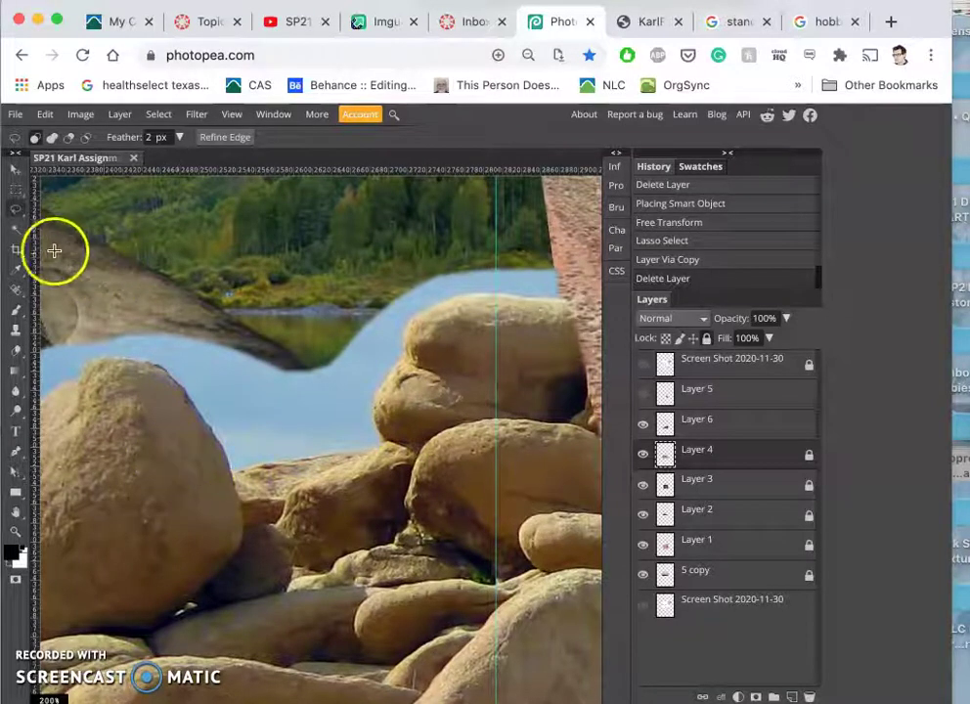
left_click(18, 230)
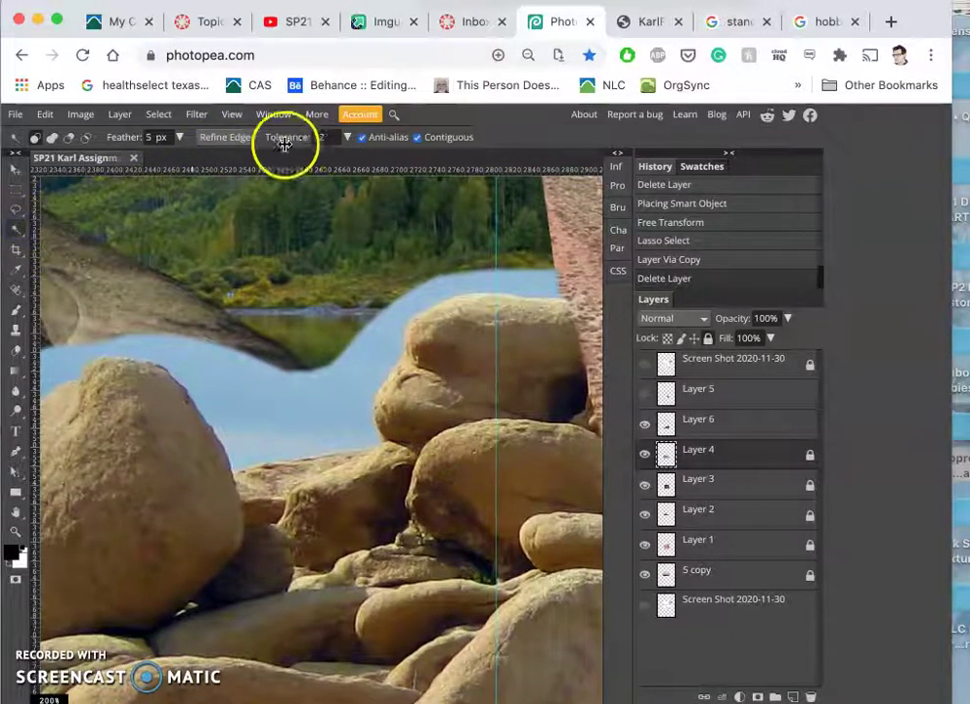
left_click_drag(168, 136, 152, 136)
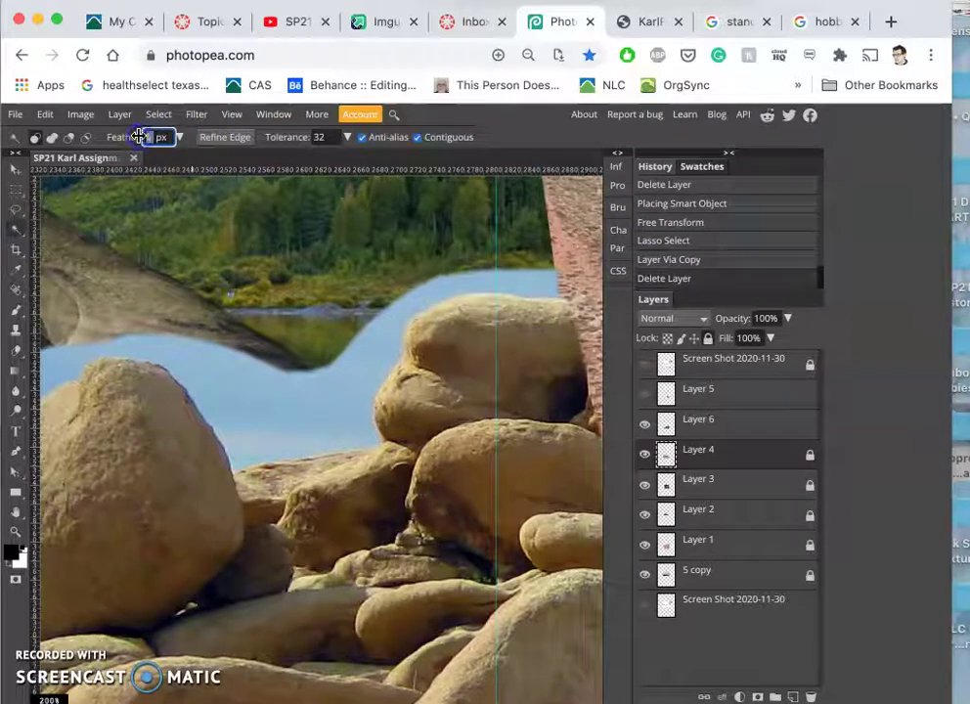
type("0")
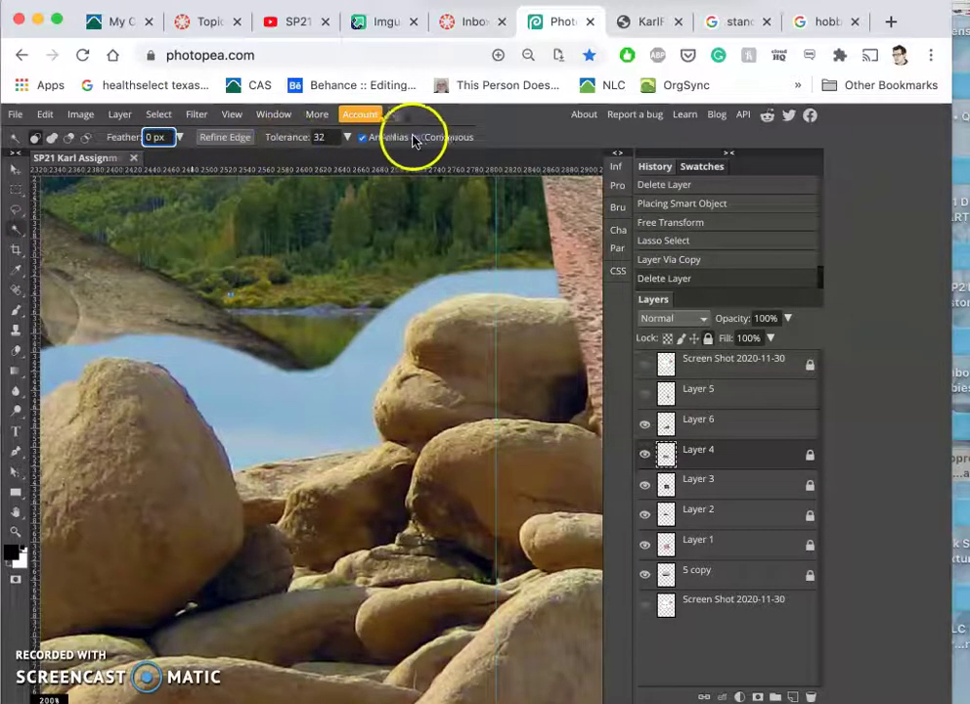
Step: Select the pale blue sky between the boulders on Layer 6 with the Magic Wand, including the strip along the rocks
left_click(337, 393)
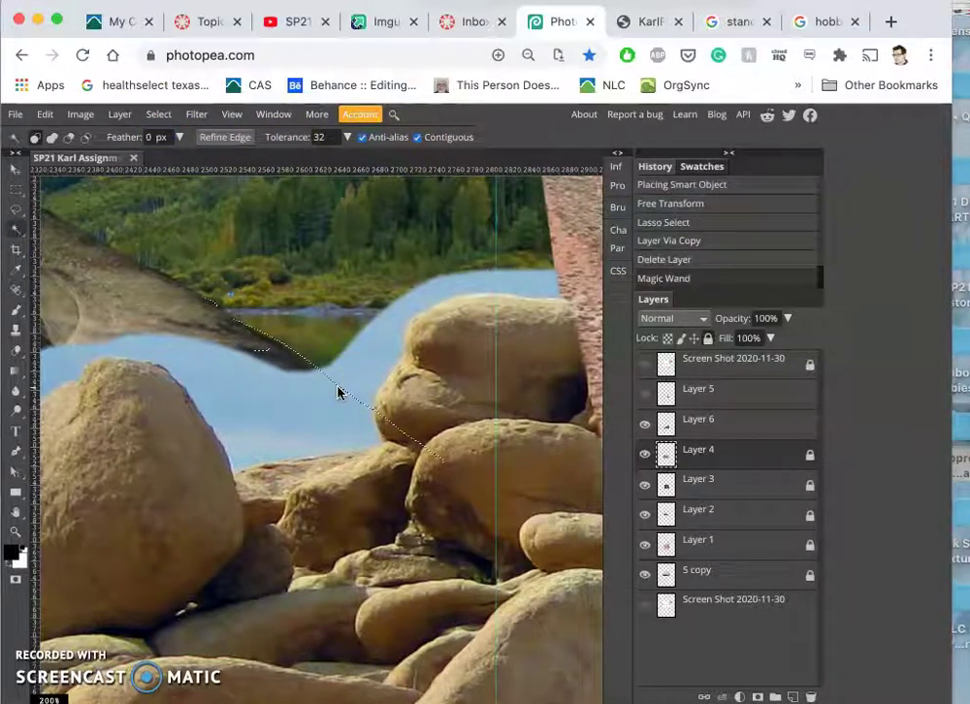
left_click(732, 422)
left_click(281, 409)
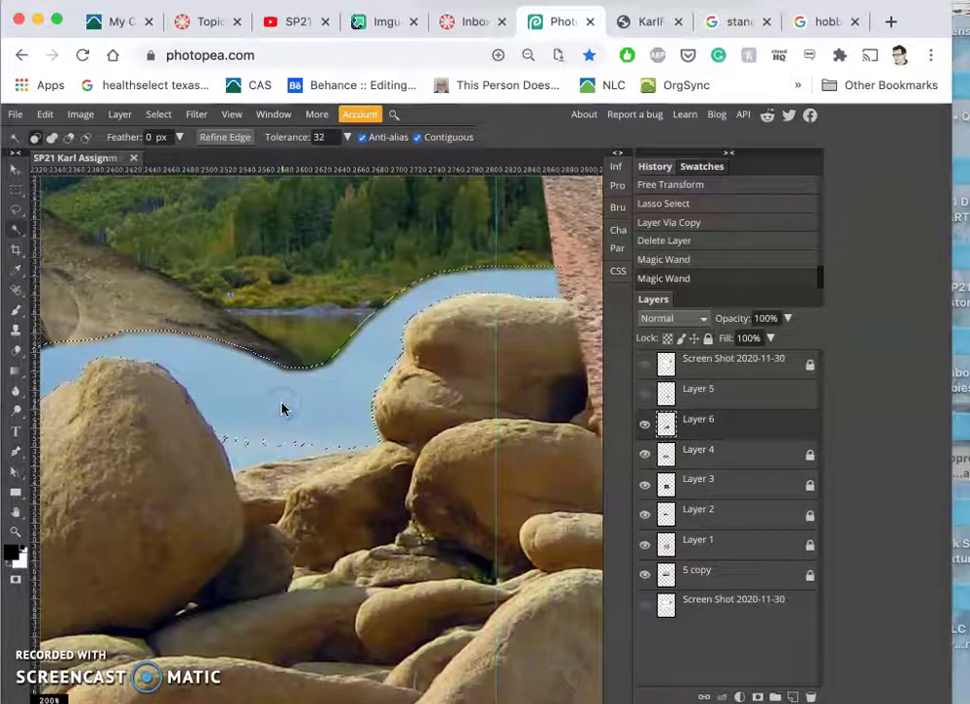
left_click(255, 445)
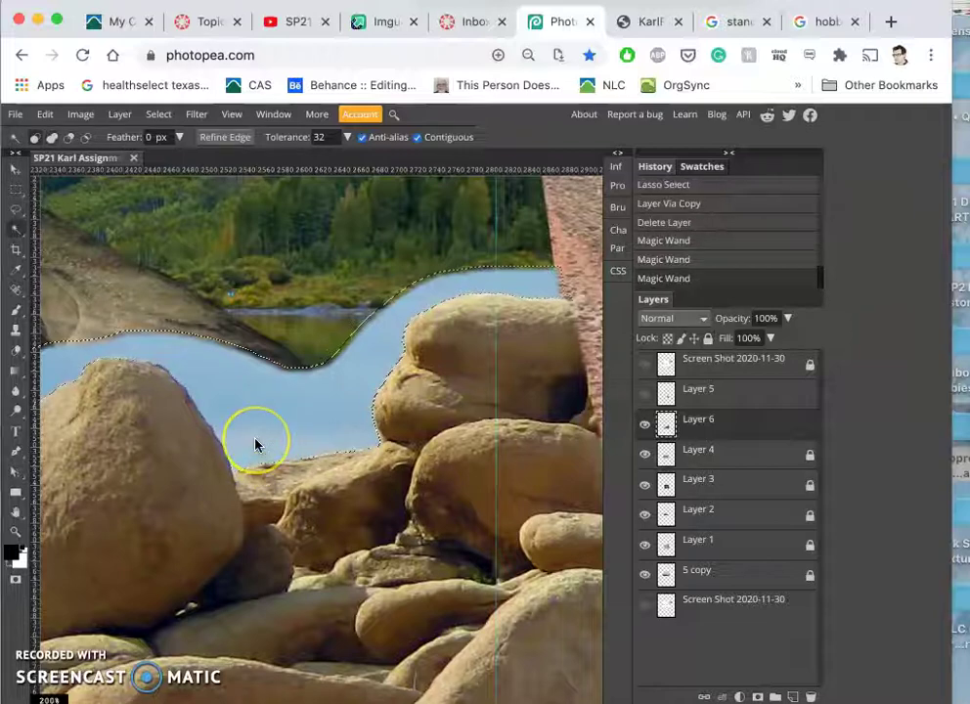
Step: Add the sky beside the large boulder and the dark blue hills down to the brush line to the Magic Wand selection
scroll(256, 446, "up", 1)
scroll(255, 445, "left", 6)
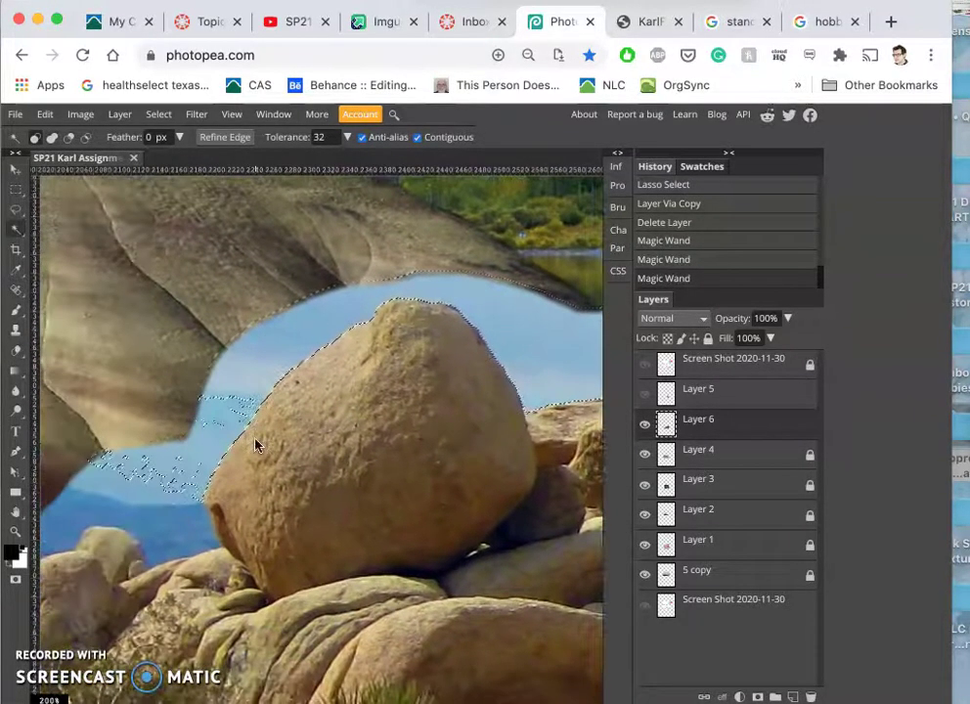
left_click(223, 419)
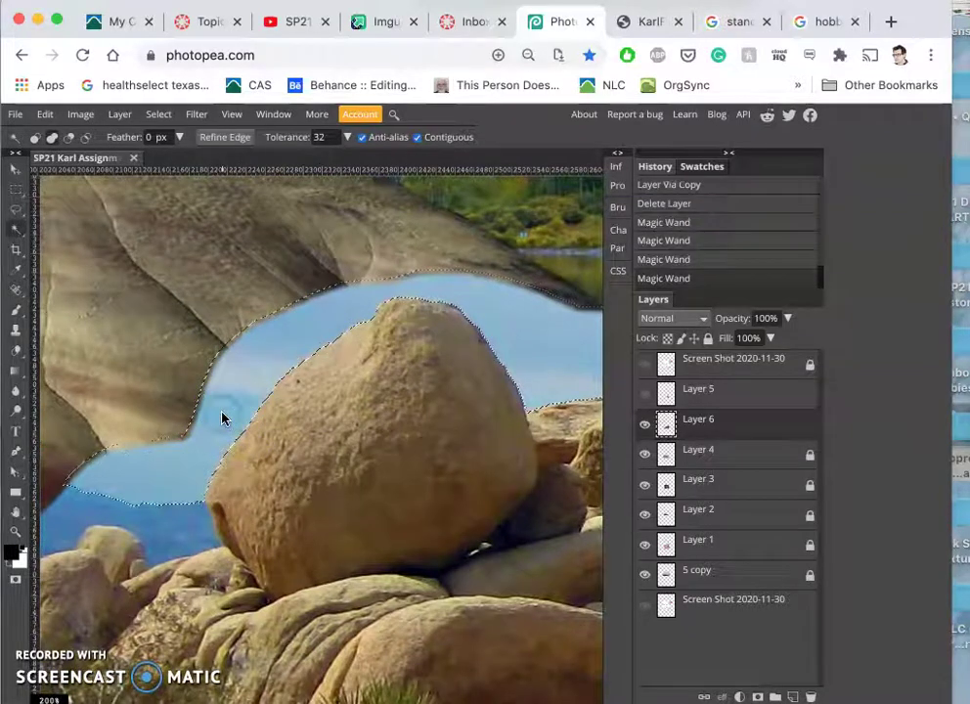
left_click(162, 518)
scroll(161, 518, "left", 3)
scroll(161, 518, "left", 3)
left_click(158, 548)
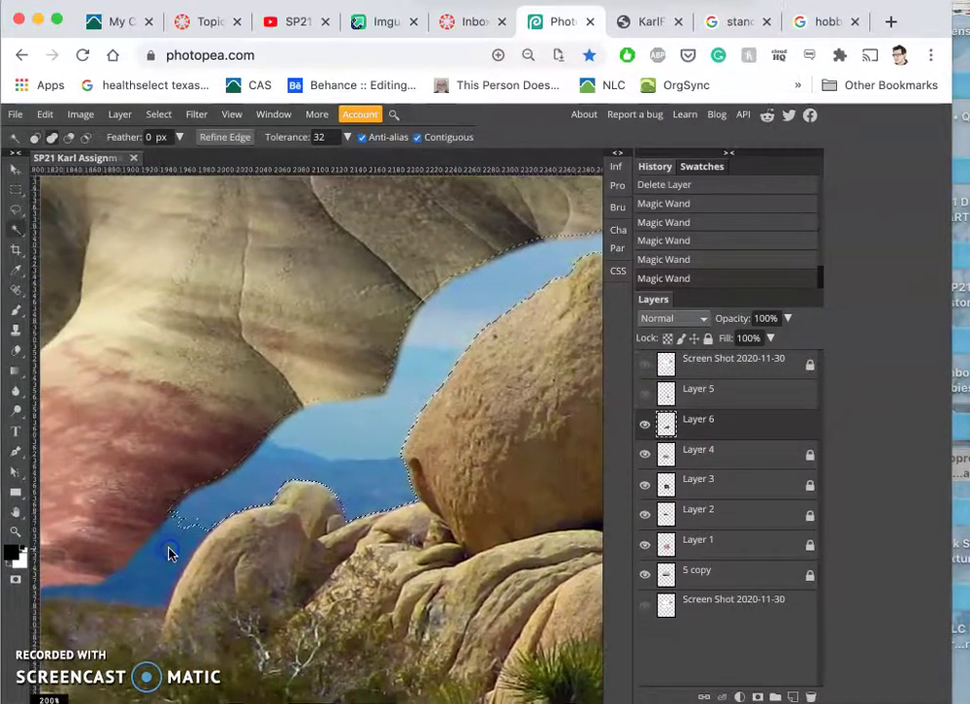
scroll(168, 555, "left", 4)
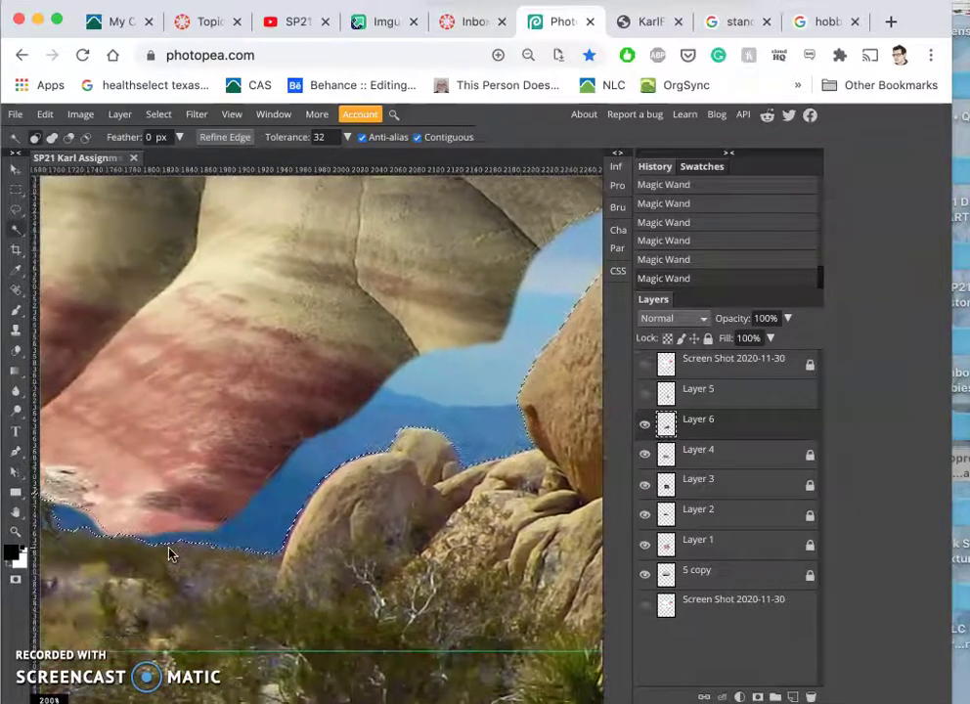
scroll(168, 555, "left", 4)
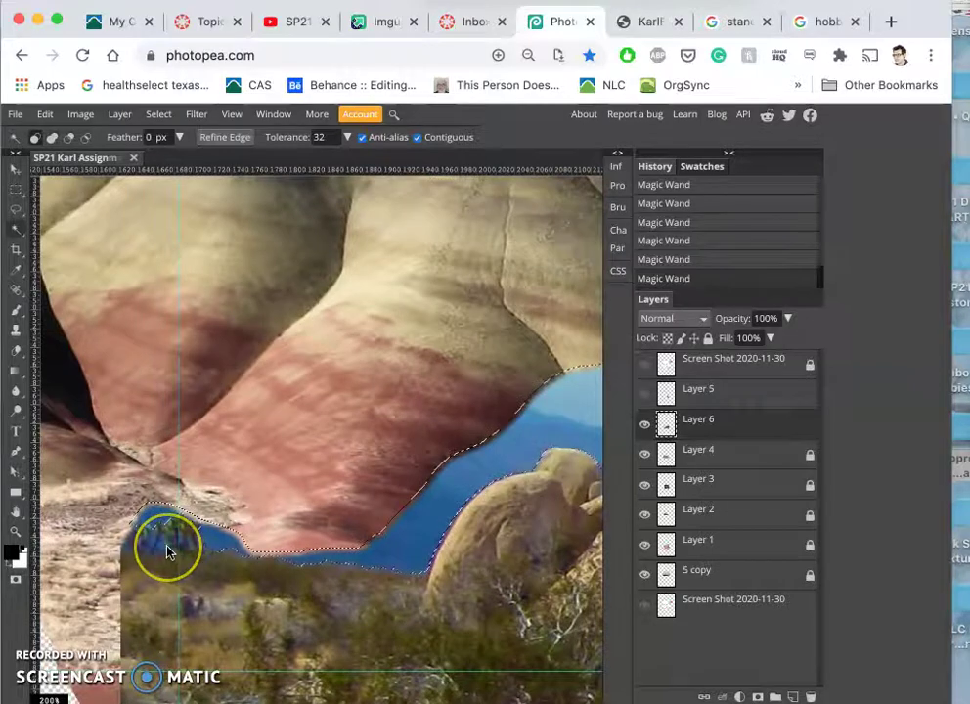
Step: Clear the selected sky and distant blue hills from Layer 6
key("super+plus")
key("super+plus")
scroll(168, 554, "down", 3)
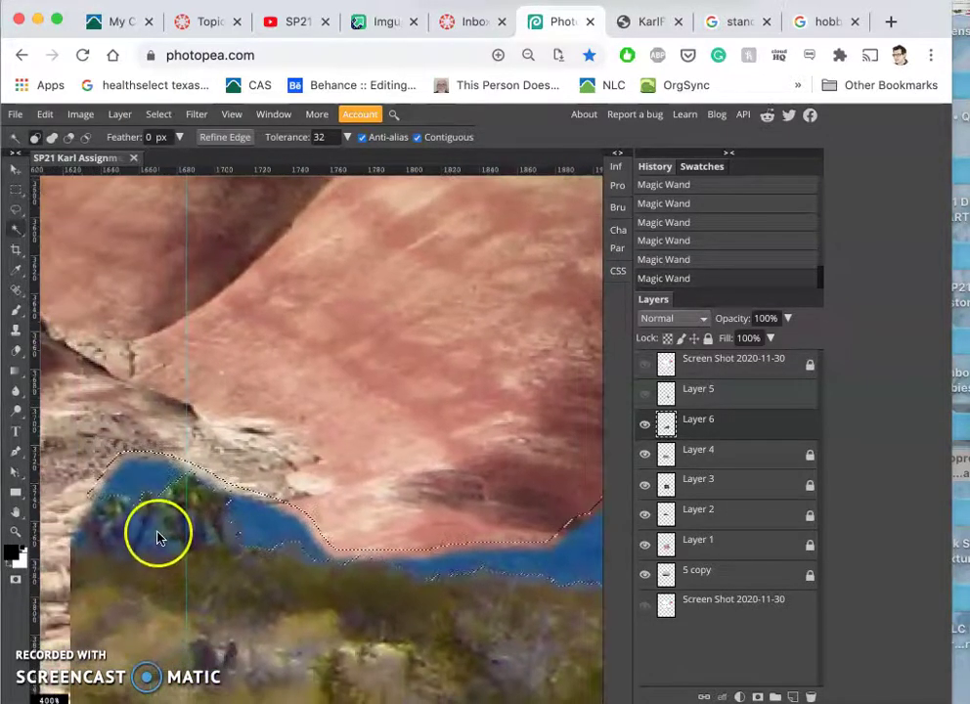
left_click(159, 538)
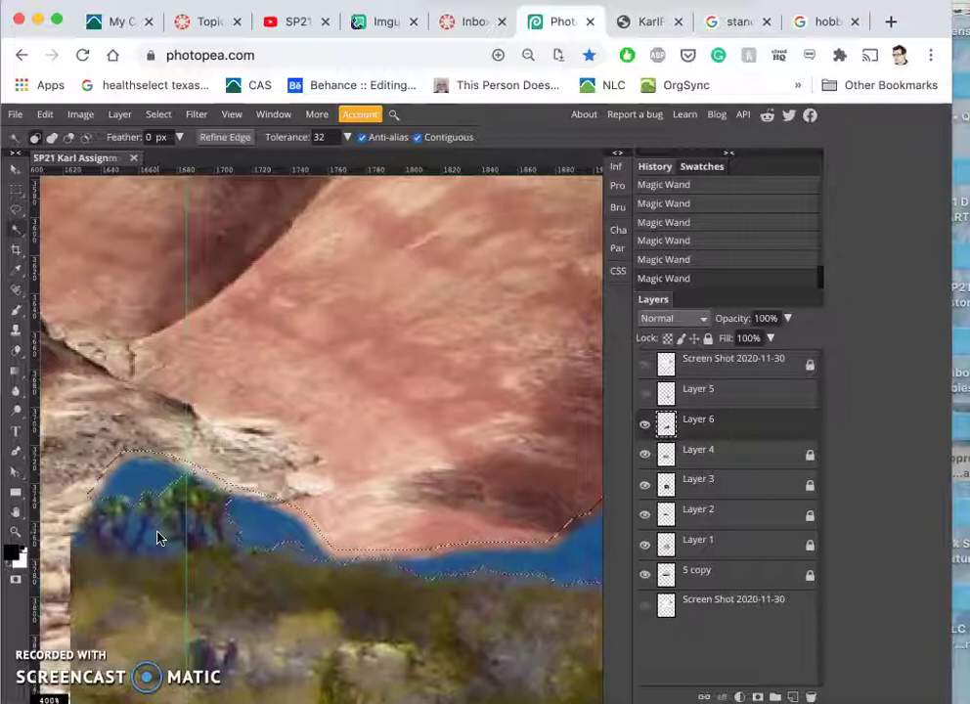
key("Delete")
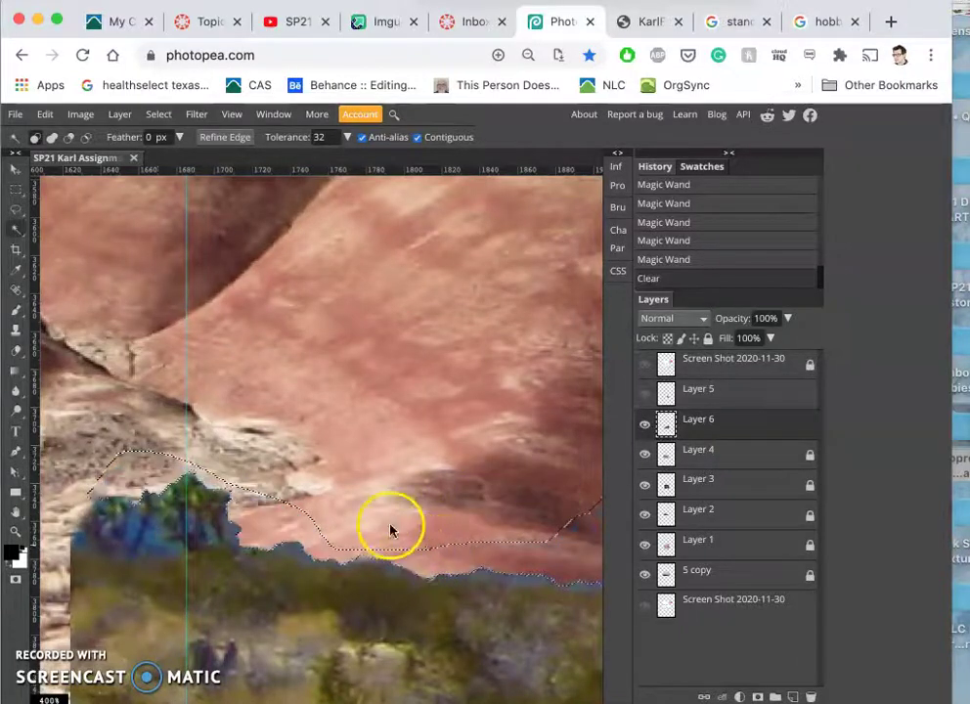
Step: Examine the cut edge along the brush, small boulders and distant trees for leftover blue fringe
scroll(390, 531, "right", 8)
scroll(390, 532, "down", 2)
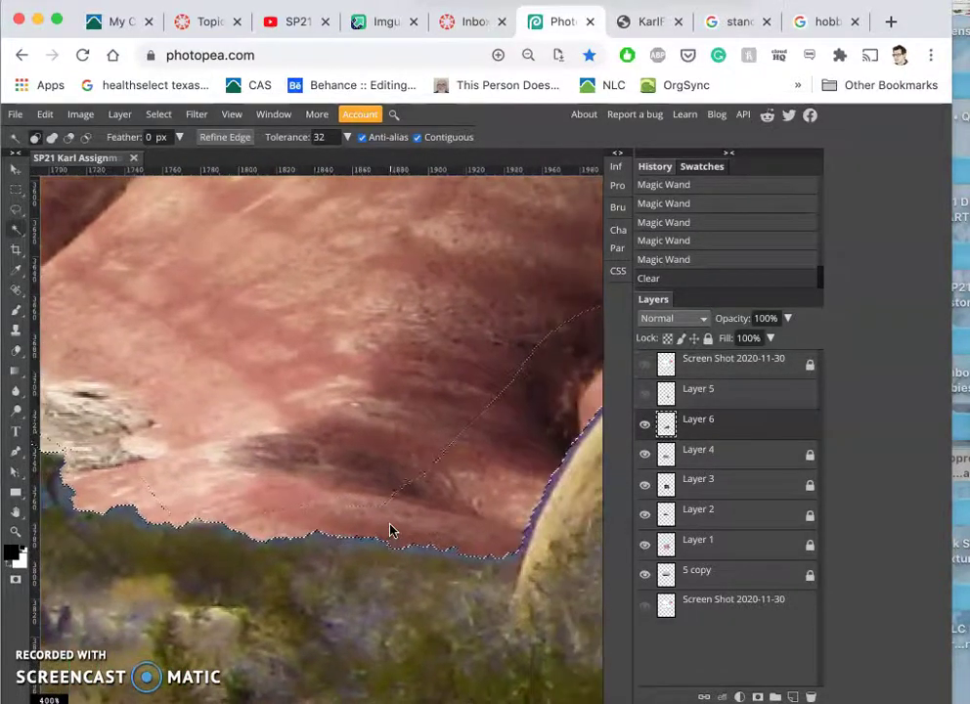
scroll(391, 531, "right", 6)
scroll(391, 531, "up", 3)
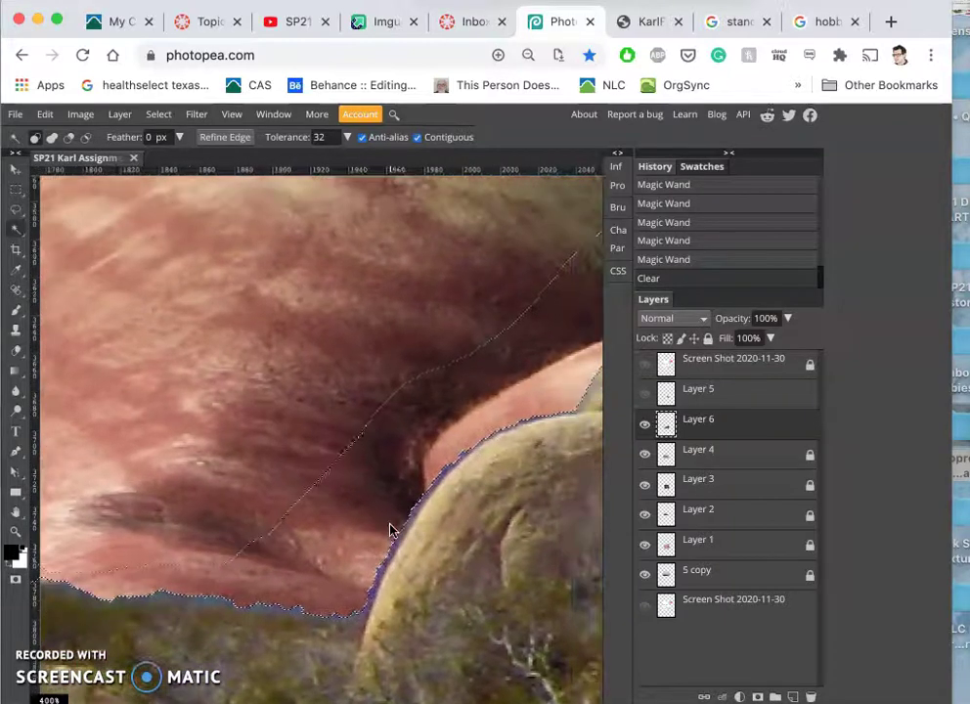
scroll(390, 529, "right", 10)
scroll(390, 528, "up", 3)
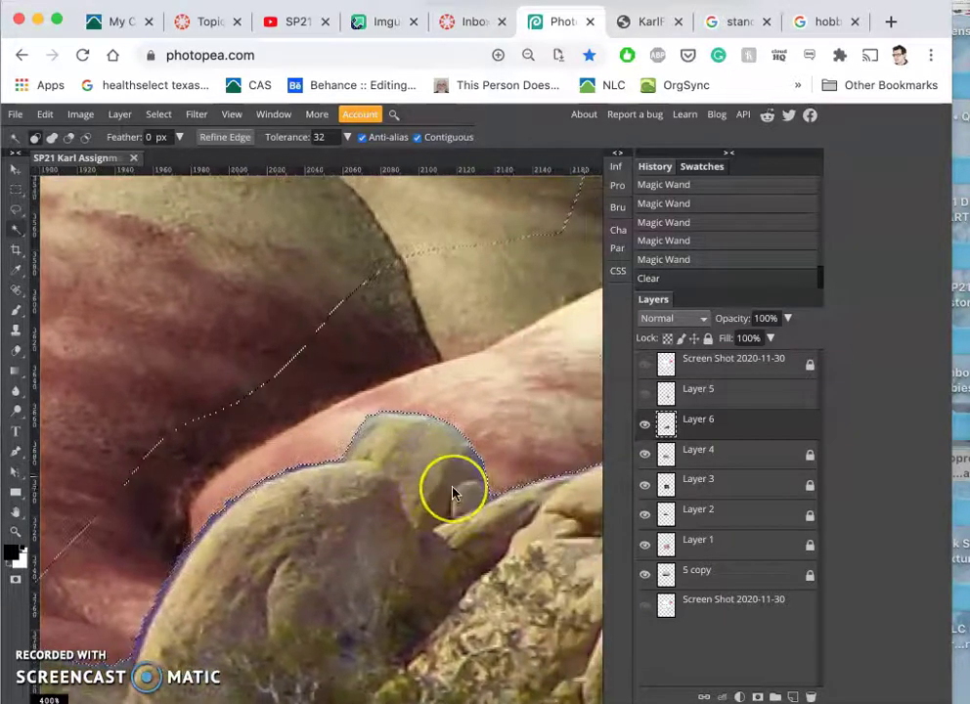
scroll(452, 492, "left", 14)
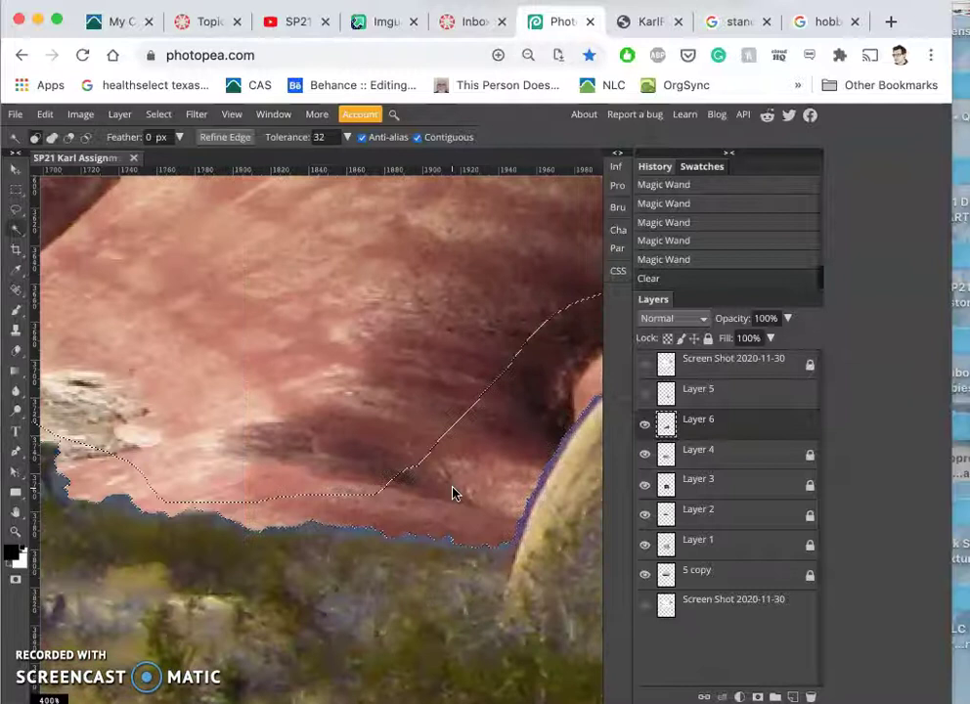
scroll(453, 493, "left", 3)
scroll(452, 492, "down", 1)
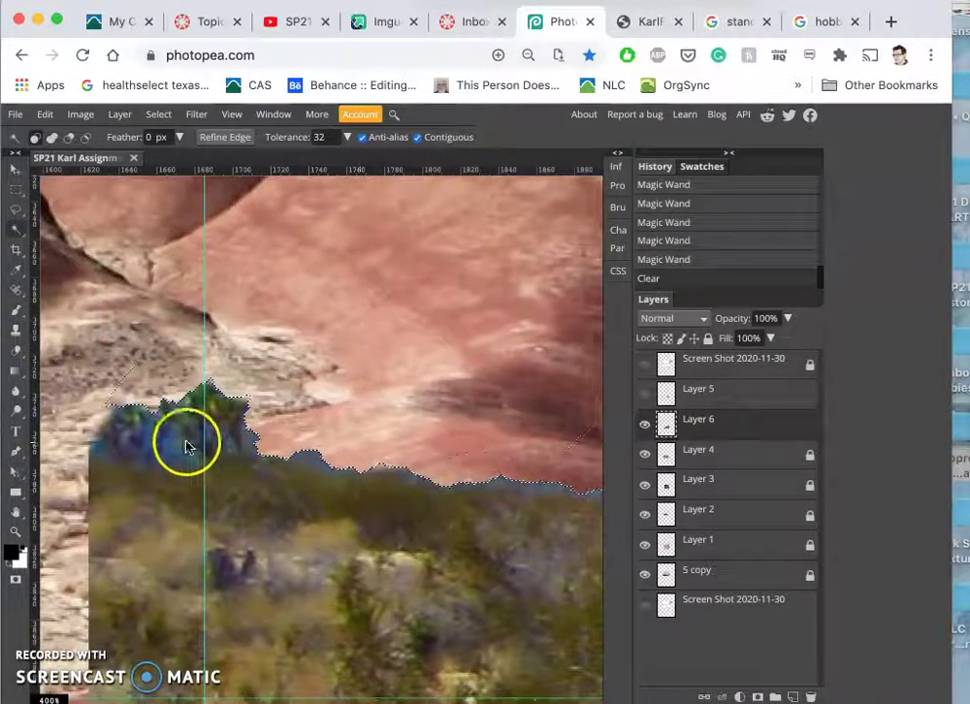
Step: Deselect, turn off Contiguous for the Magic Wand, and select the blue showing between the distant trees on Layer 6
key("super+d")
left_click(417, 138)
left_click(176, 442)
left_click(178, 448)
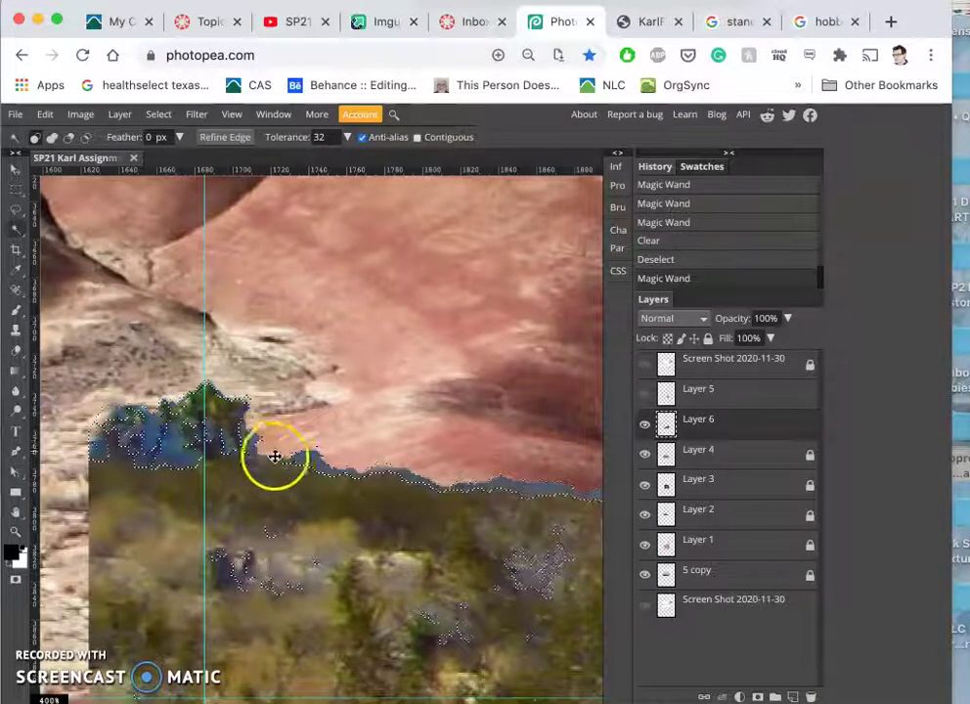
Step: Examine which areas of the brush and boulders the non-contiguous blue selection covers
scroll(294, 464, "right", 5)
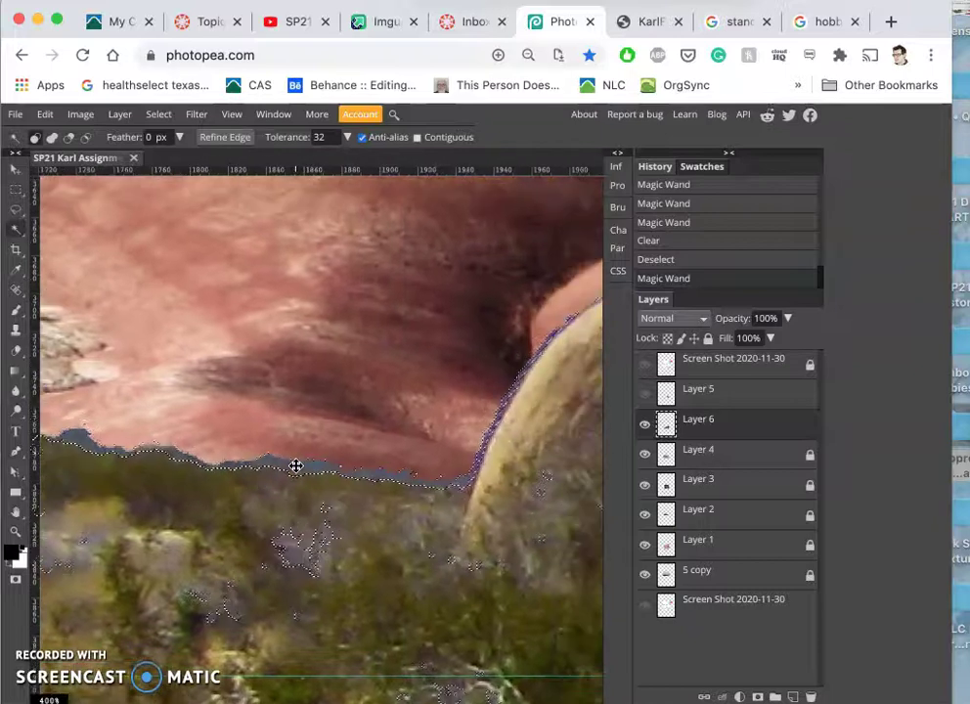
scroll(295, 466, "right", 10)
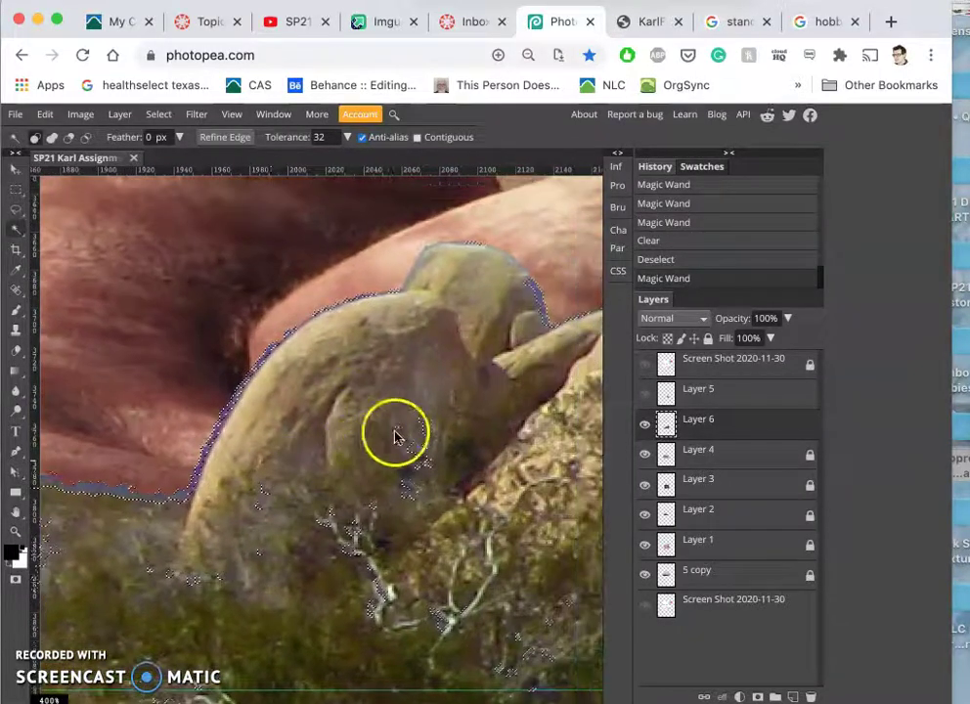
scroll(412, 457, "right", 5)
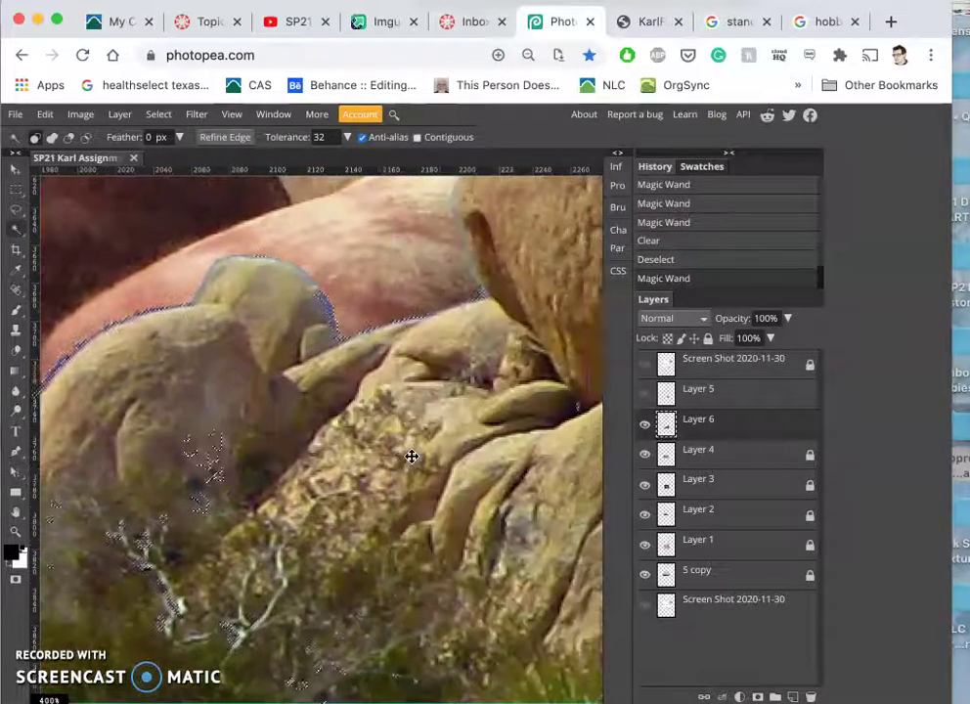
scroll(412, 457, "right", 7)
scroll(412, 457, "up", 6)
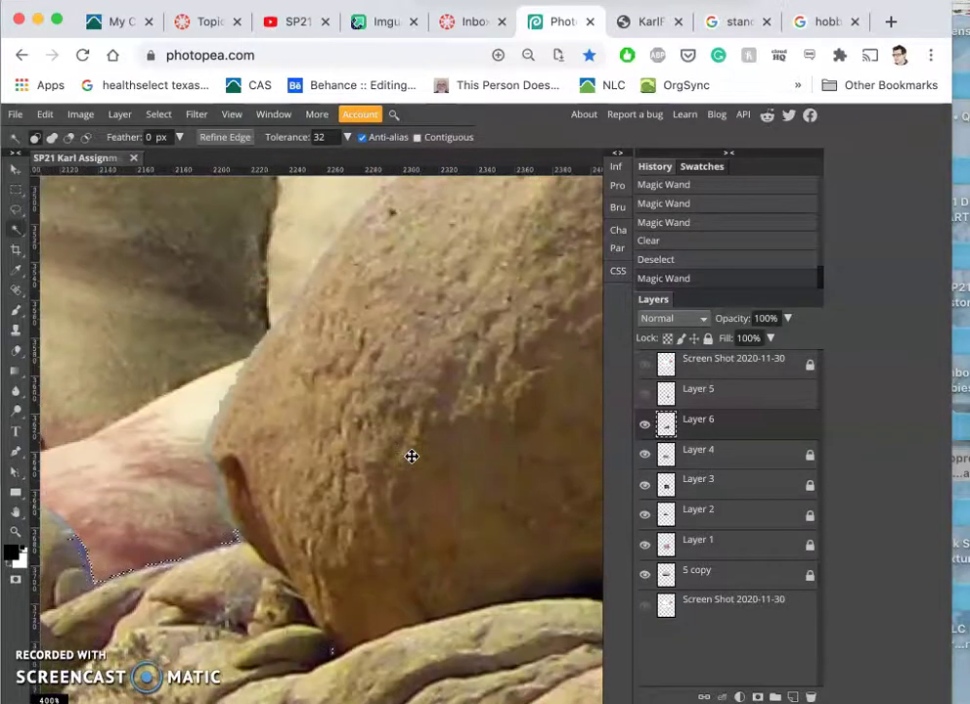
scroll(411, 457, "up", 3)
scroll(412, 456, "left", 10)
scroll(411, 457, "down", 5)
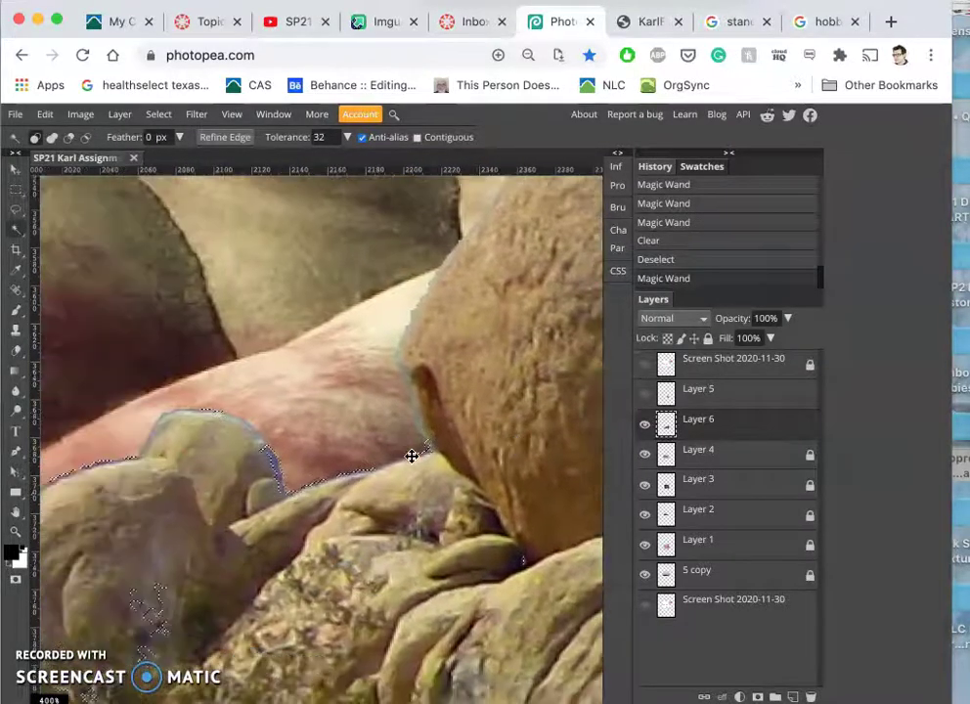
scroll(412, 457, "left", 15)
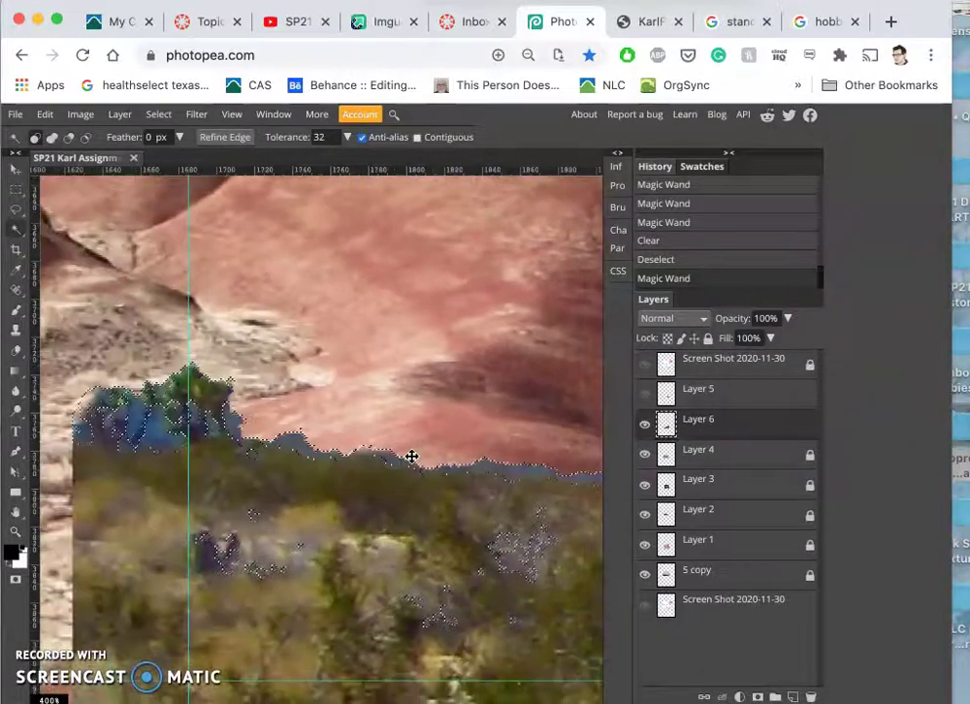
scroll(412, 457, "left", 1)
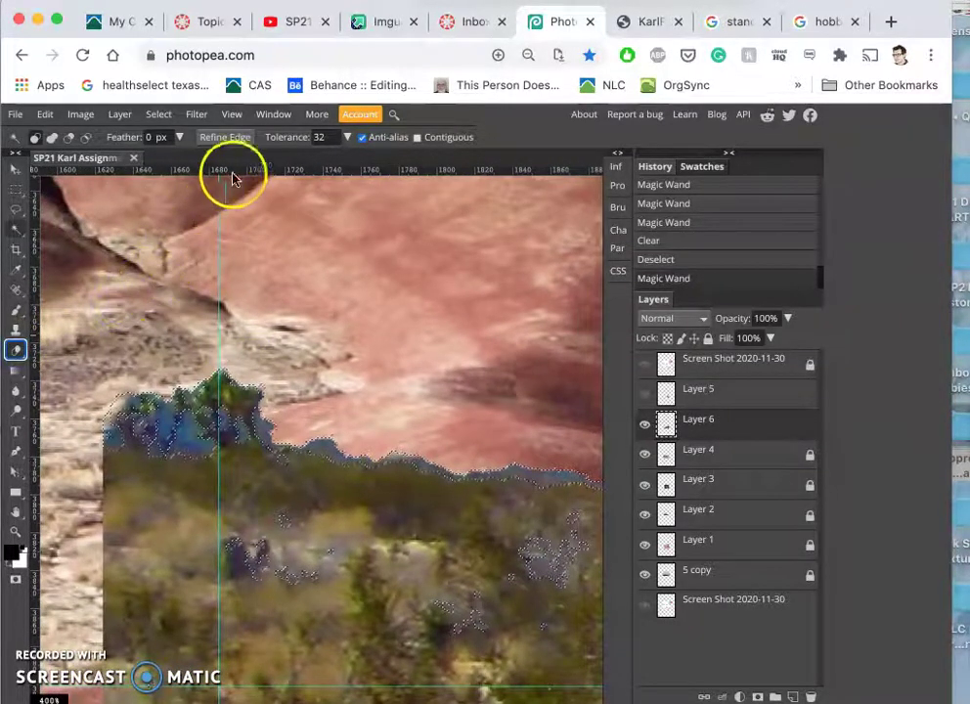
Step: Set up the Eraser with 100% opacity, a size of 59 px and 85% hardness
left_click(16, 350)
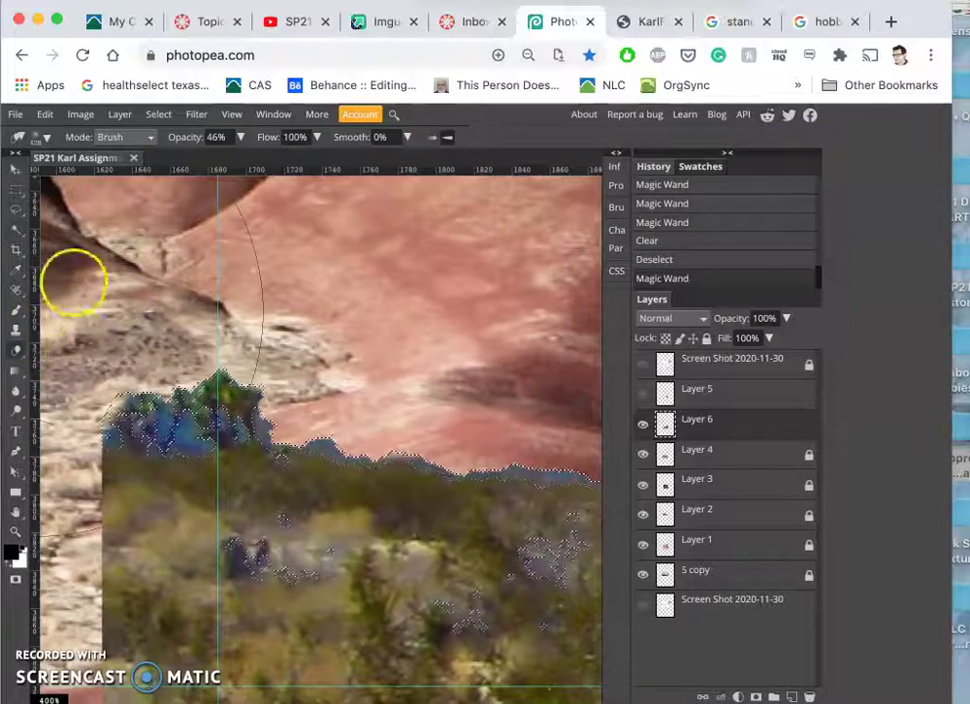
left_click(240, 137)
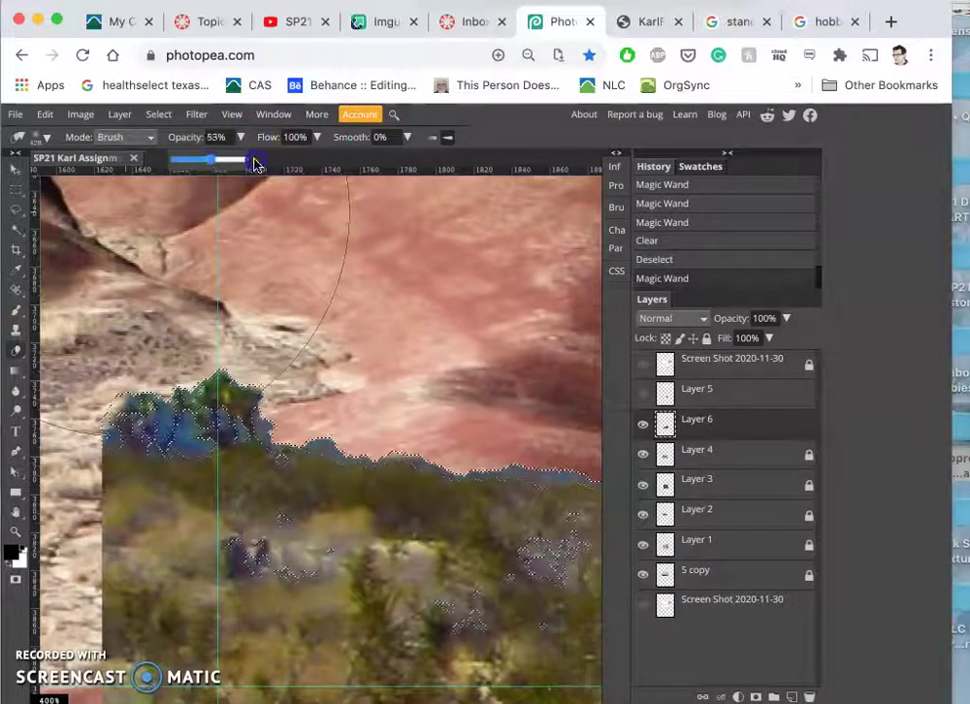
left_click(112, 149)
left_click(40, 138)
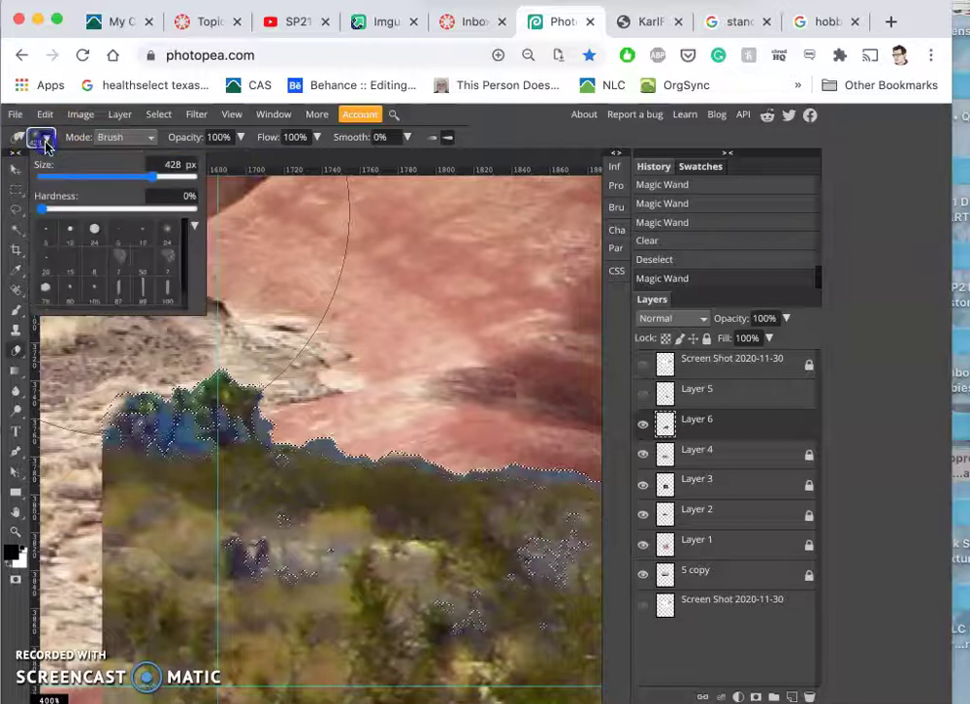
left_click_drag(109, 178, 93, 179)
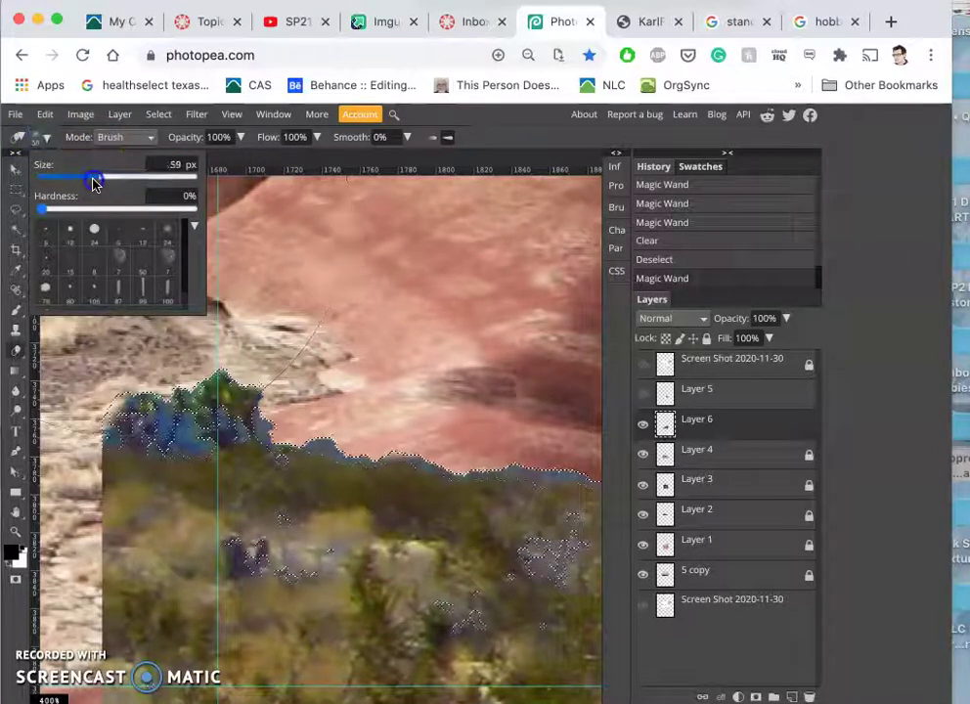
left_click(171, 210)
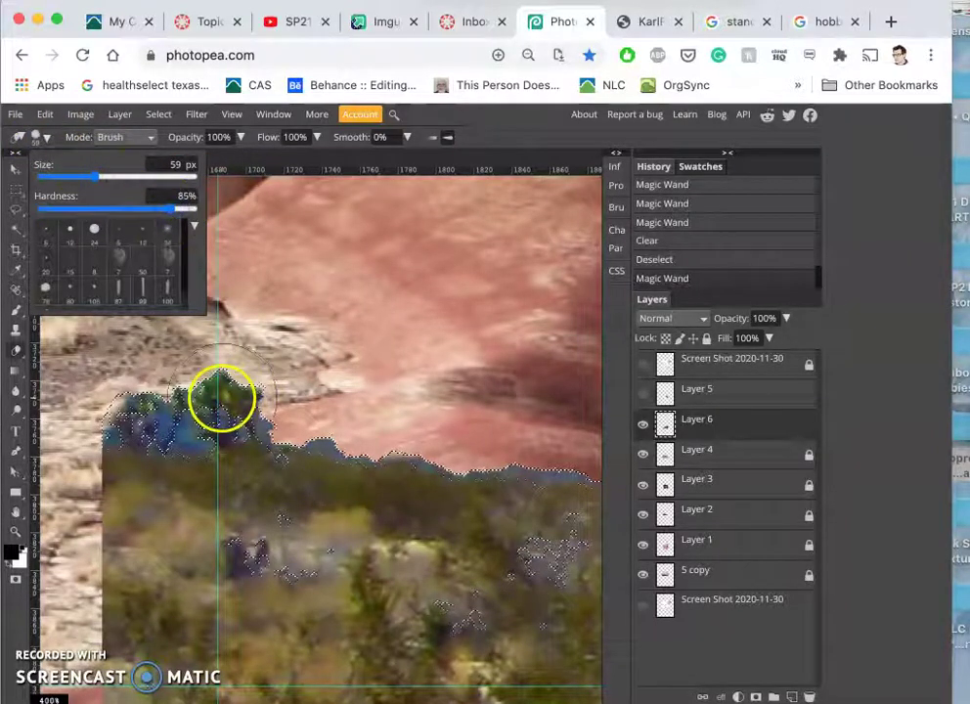
Step: Erase the selected blue from between the distant trees on Layer 6, and undo the trial stroke over the brush below
left_click_drag(208, 406, 124, 414)
left_click_drag(200, 414, 265, 421)
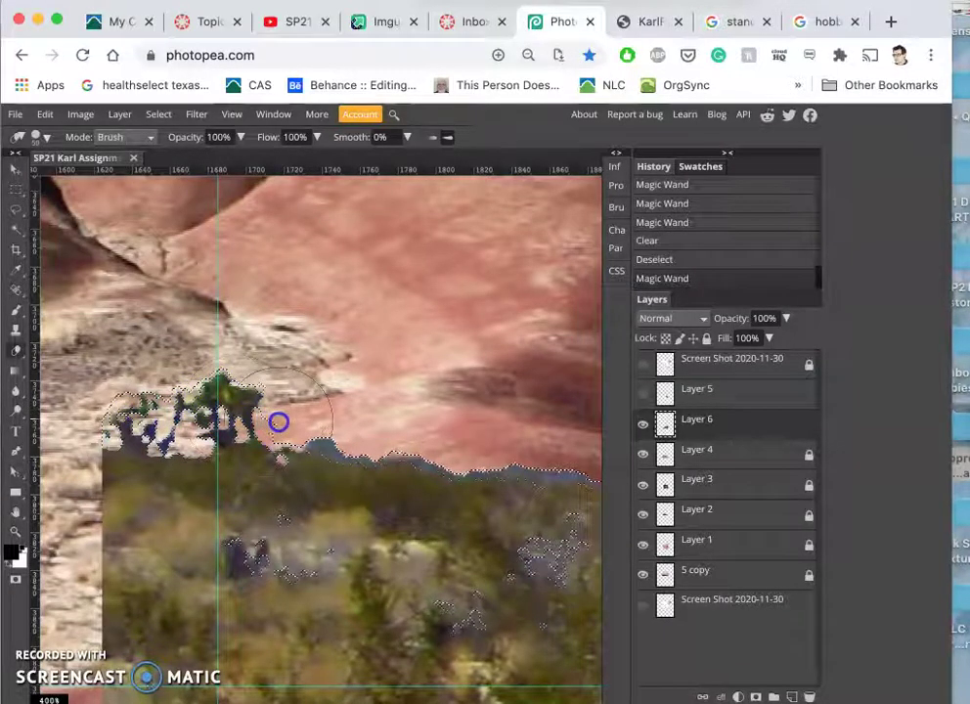
key("ctrl+z")
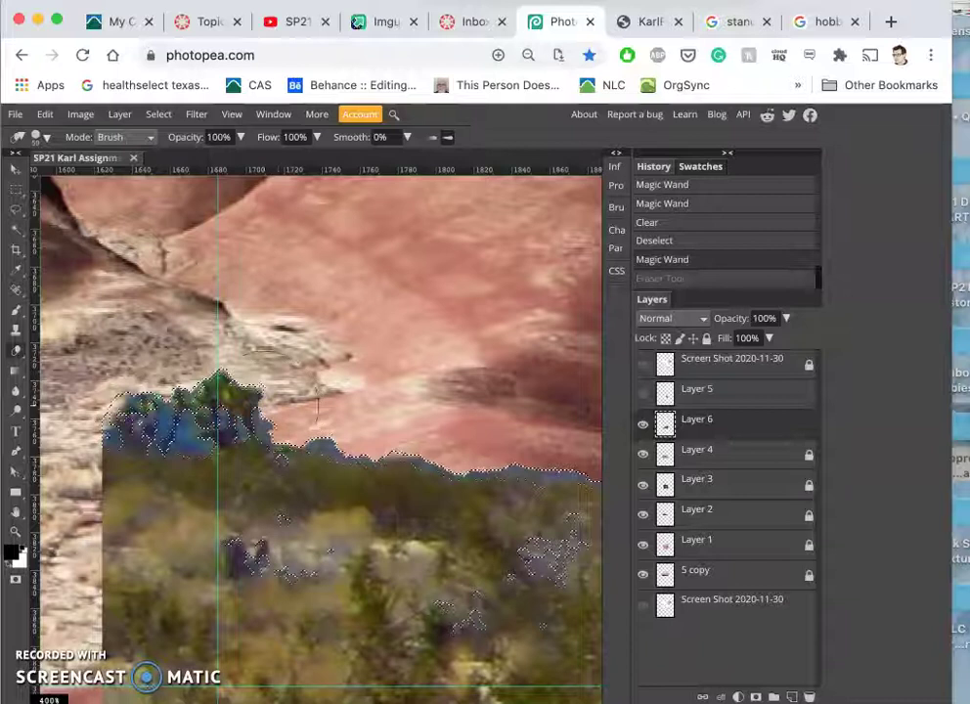
left_click_drag(259, 396, 133, 422)
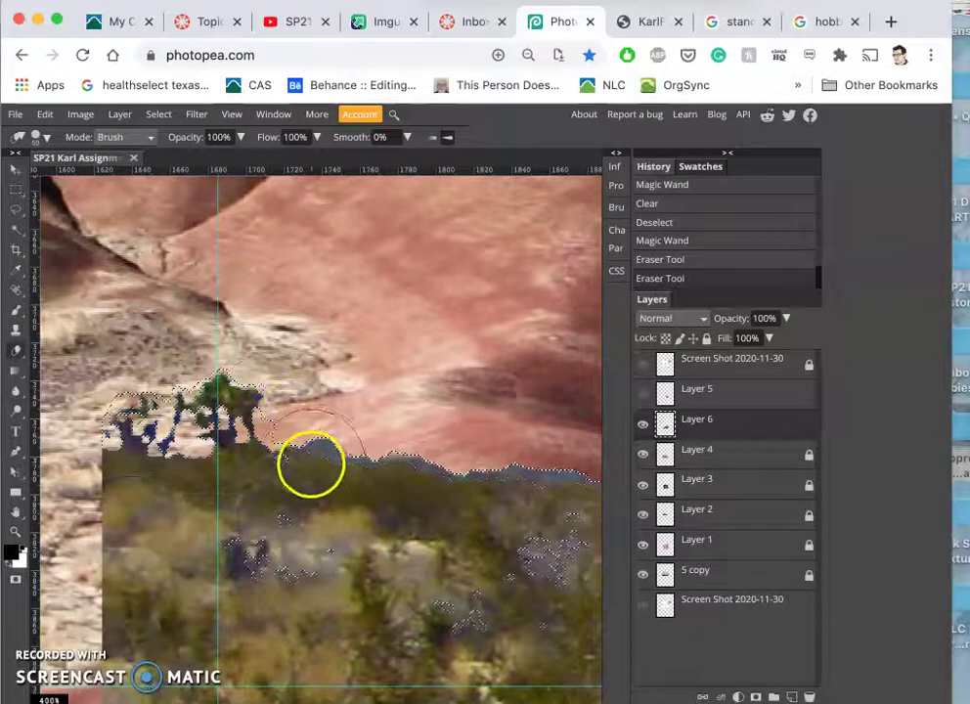
left_click_drag(299, 524, 262, 538)
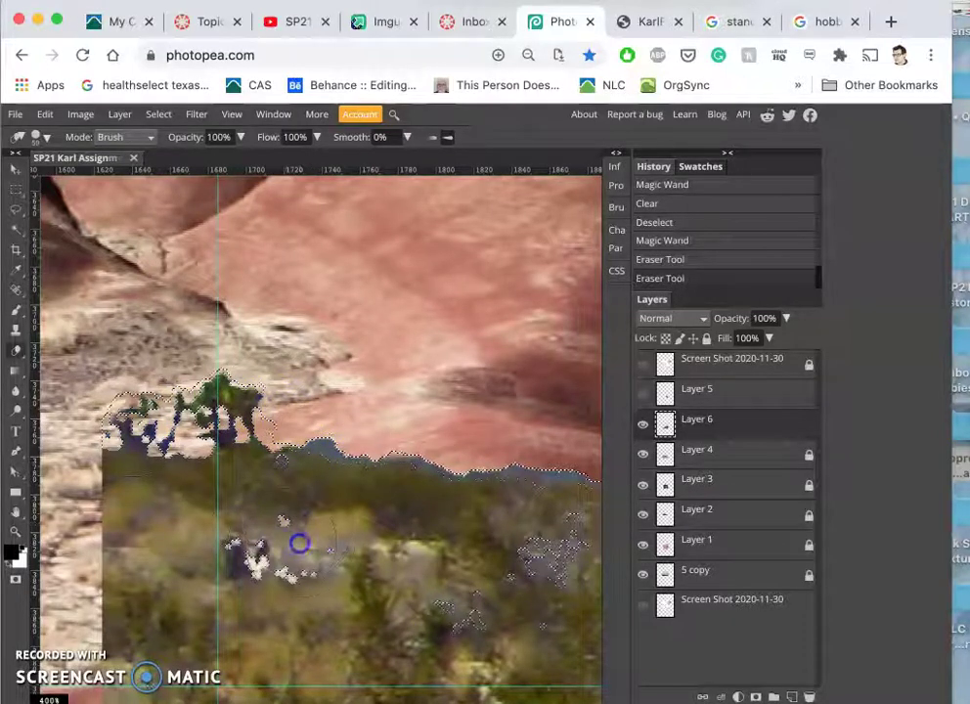
key("ctrl+z")
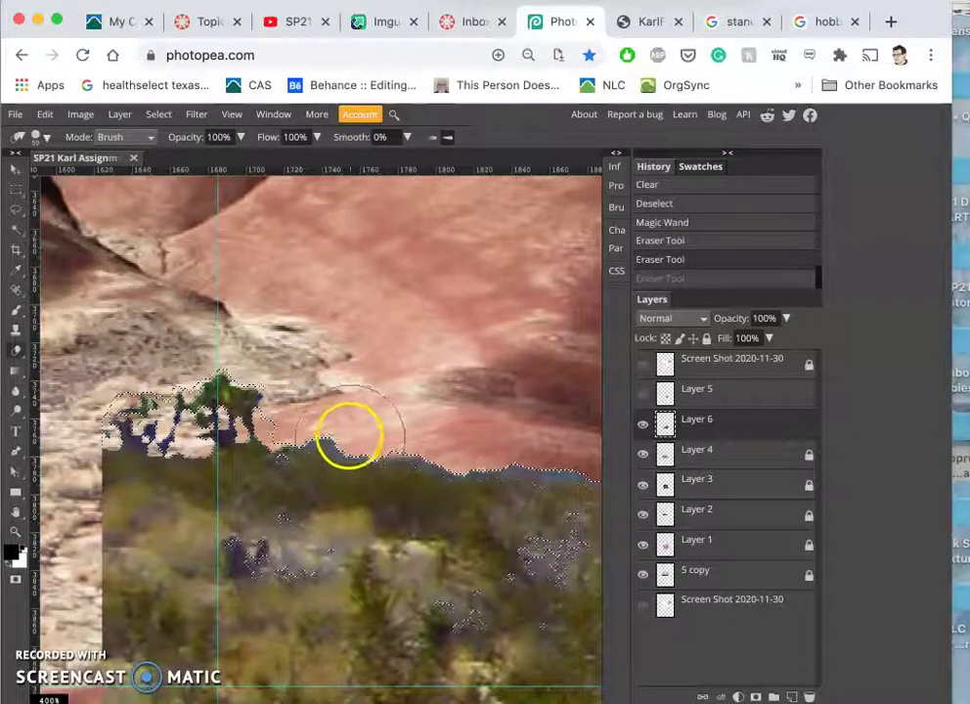
Step: Erase the selected blue fringe along the brush ridgeline, from the distant trees across to the rounded boulder
left_click_drag(347, 430, 408, 436)
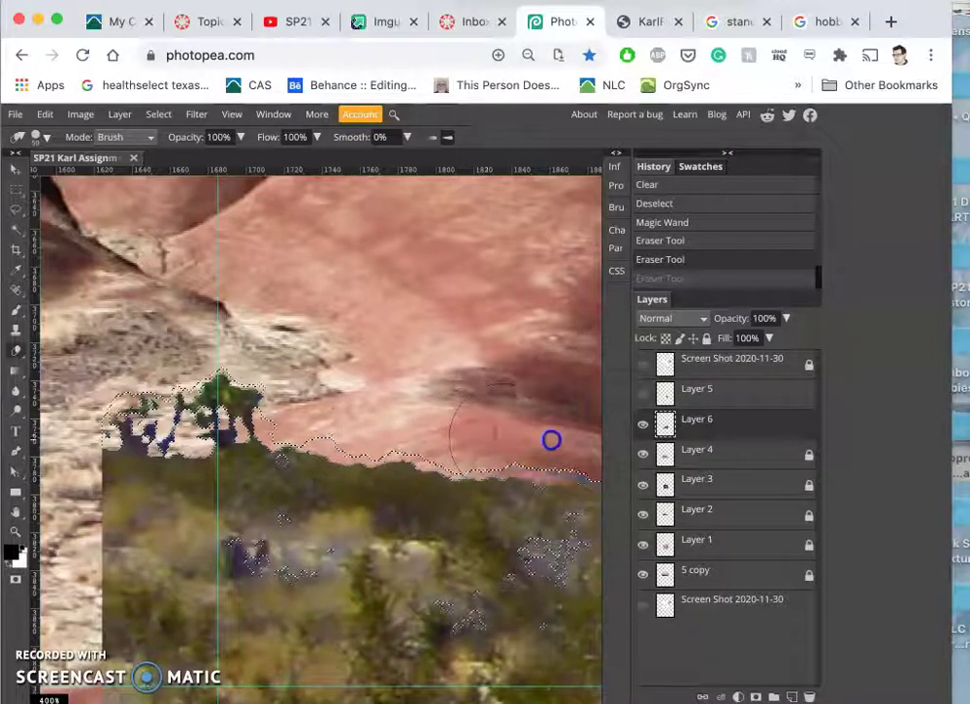
left_click_drag(467, 437, 340, 432)
scroll(469, 433, "right", 3)
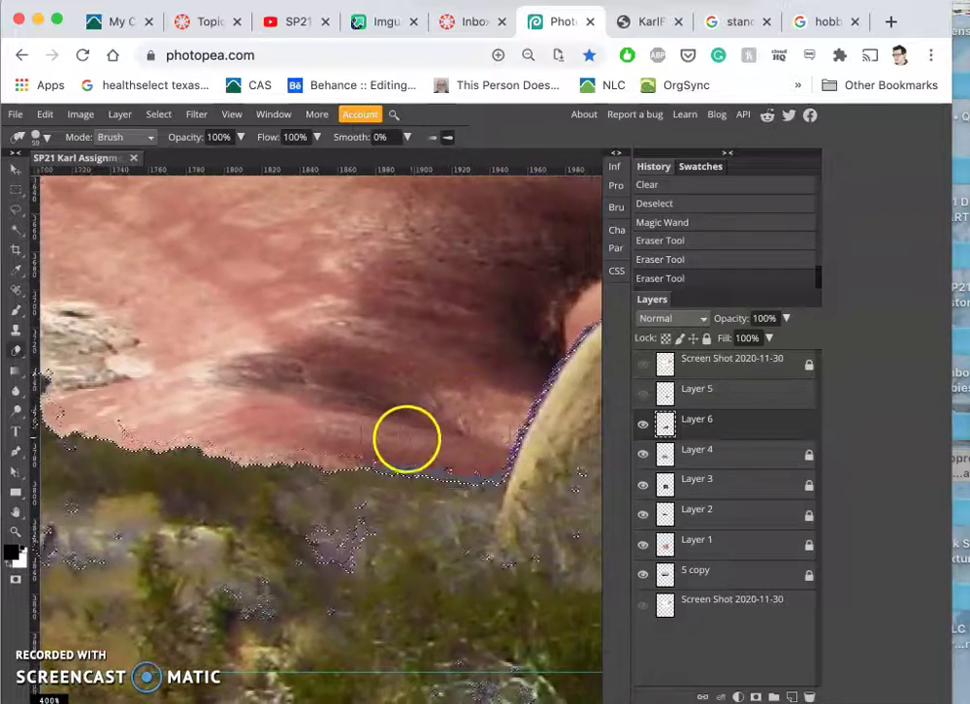
left_click_drag(394, 439, 428, 440)
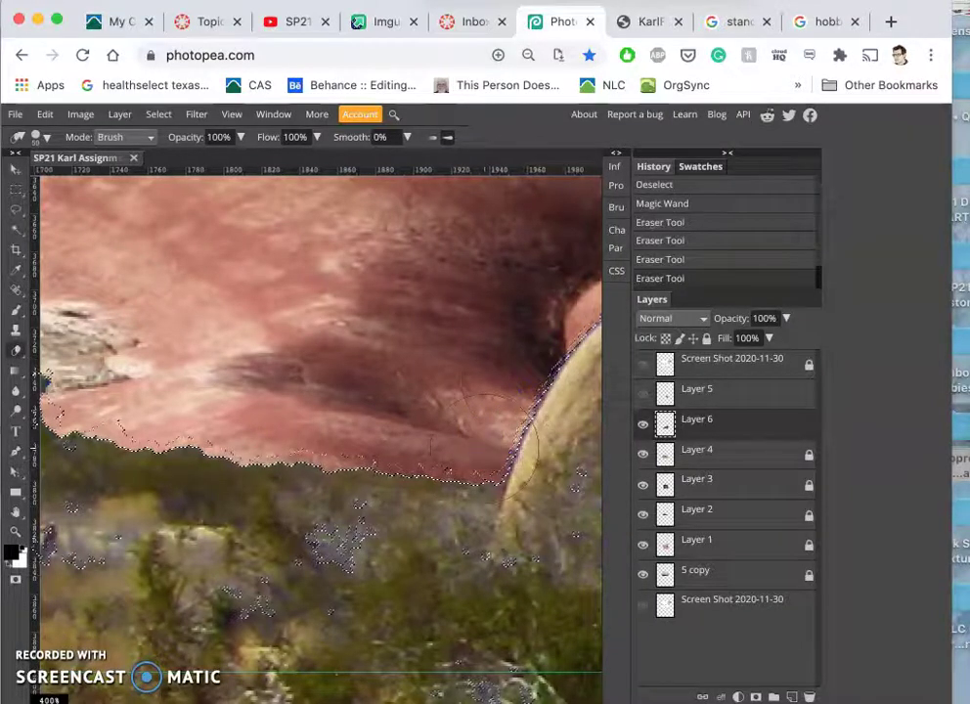
left_click_drag(485, 449, 487, 449)
Step: Erase the selected blue fringe along the rounded boulder's upper edge, and deselect
scroll(489, 441, "right", 7)
scroll(489, 440, "up", 2)
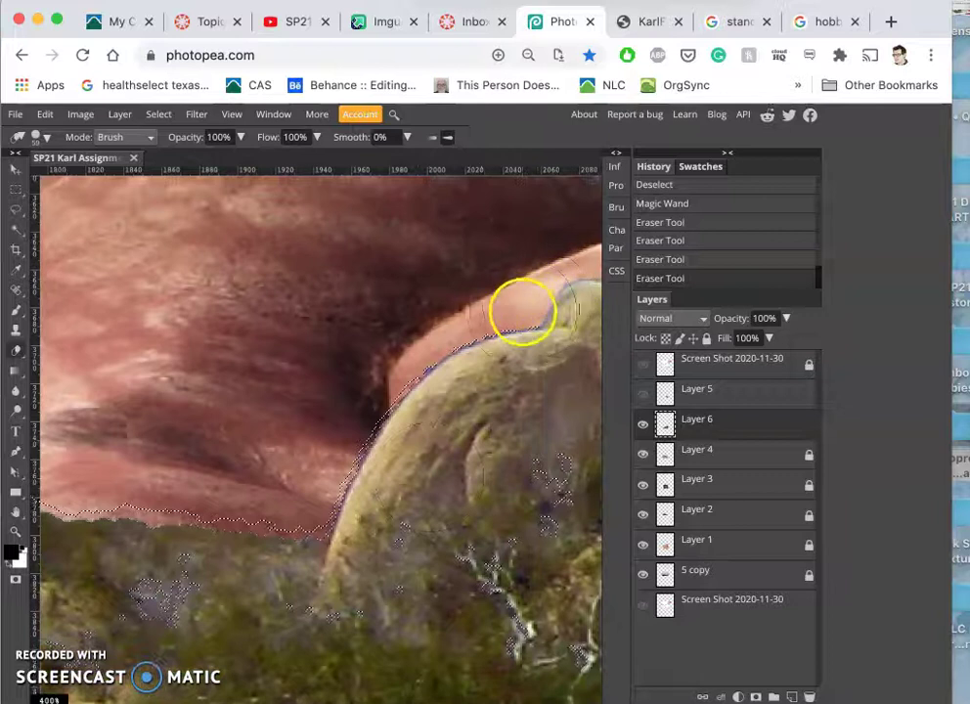
left_click_drag(526, 318, 466, 331)
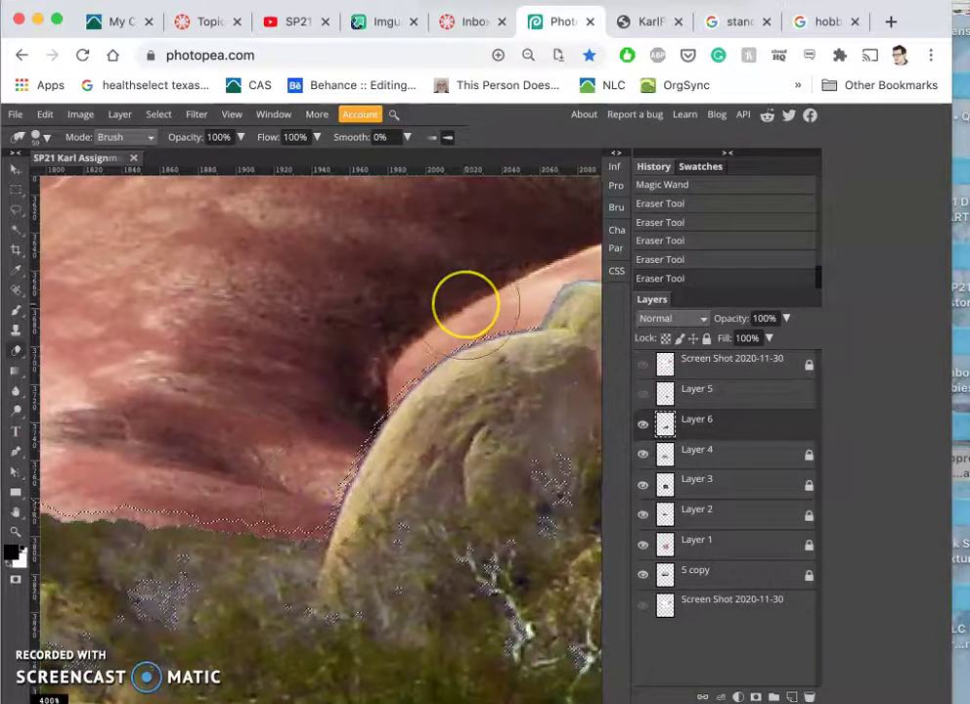
scroll(466, 304, "right", 8)
scroll(466, 304, "up", 3)
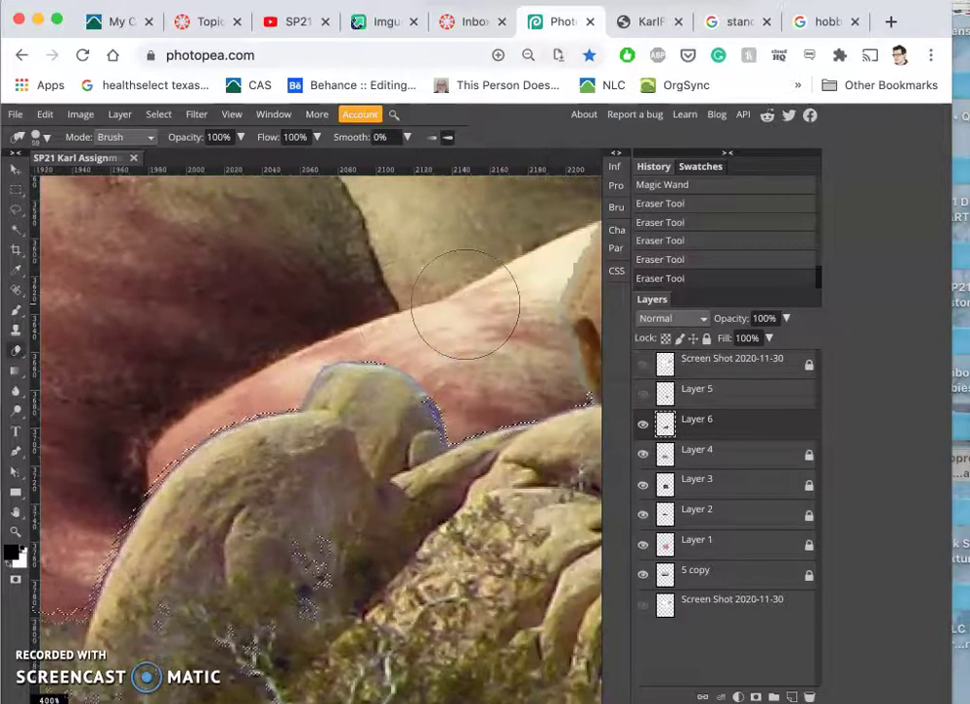
scroll(479, 284, "right", 5)
scroll(479, 284, "up", 2)
scroll(507, 233, "right", 3)
scroll(507, 233, "up", 2)
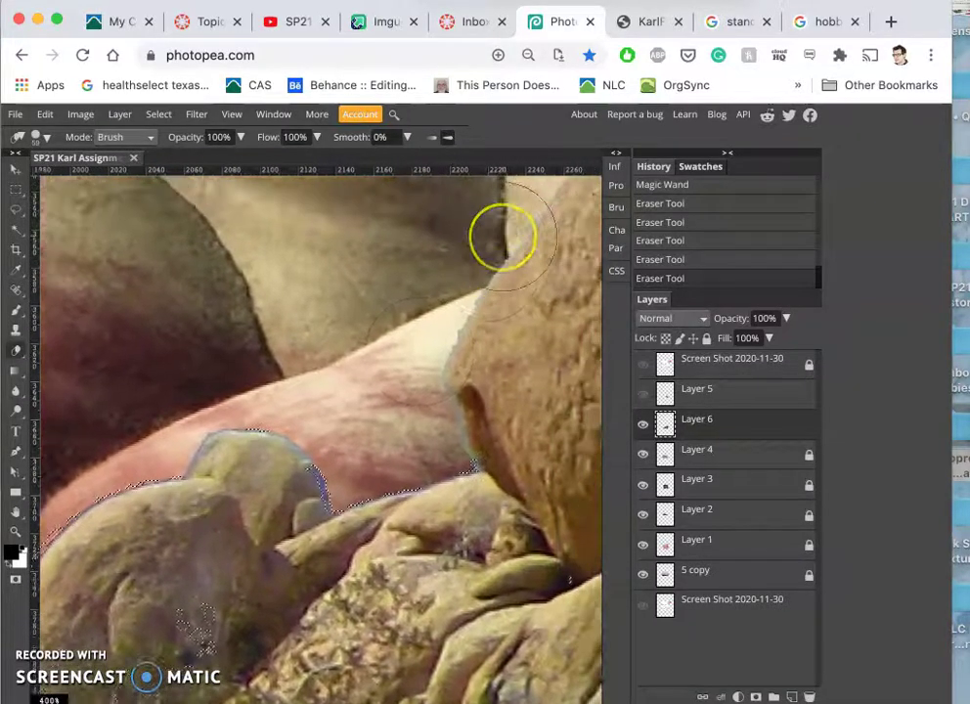
scroll(503, 237, "down", 10)
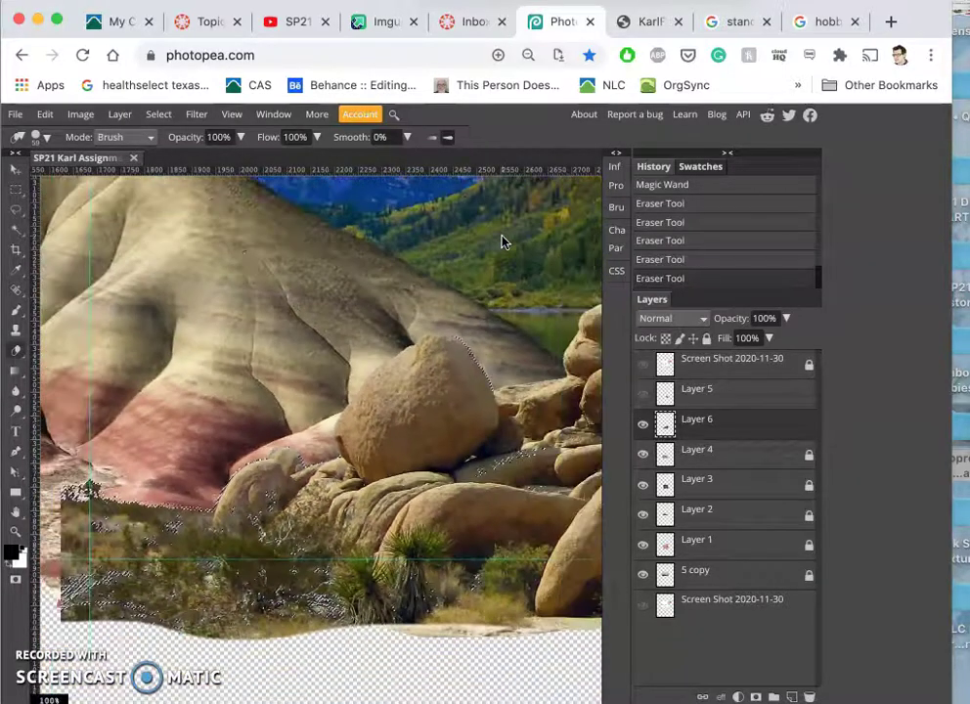
key("super+d")
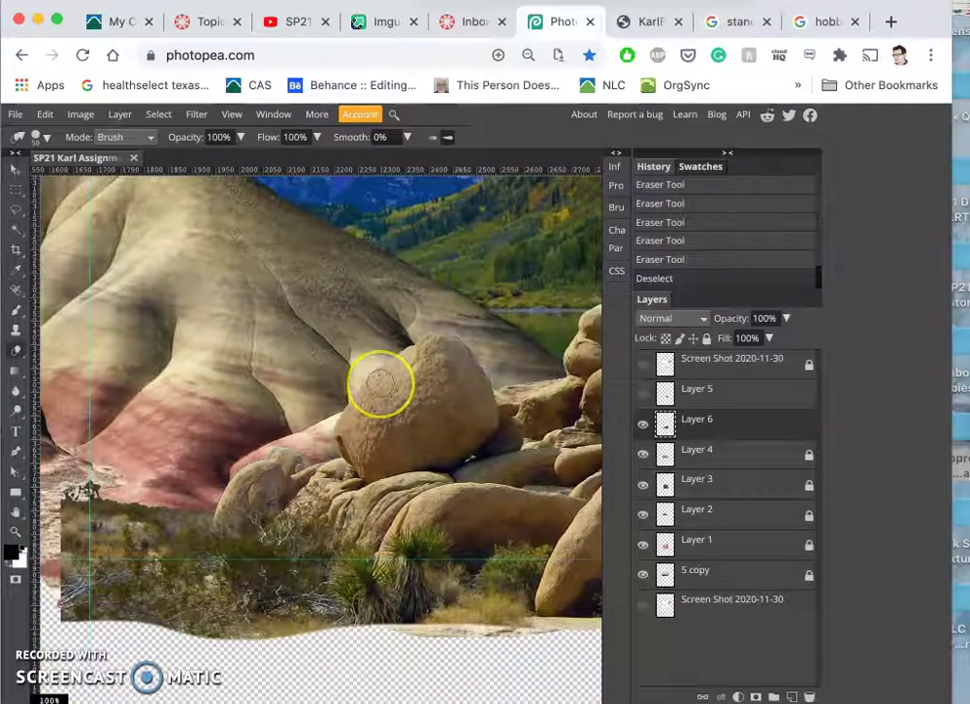
Step: Compare the cleaned boulders with the numbered sketch by briefly showing its overlay, and examine the whole collage
scroll(381, 383, "up", 2)
scroll(380, 383, "right", 2)
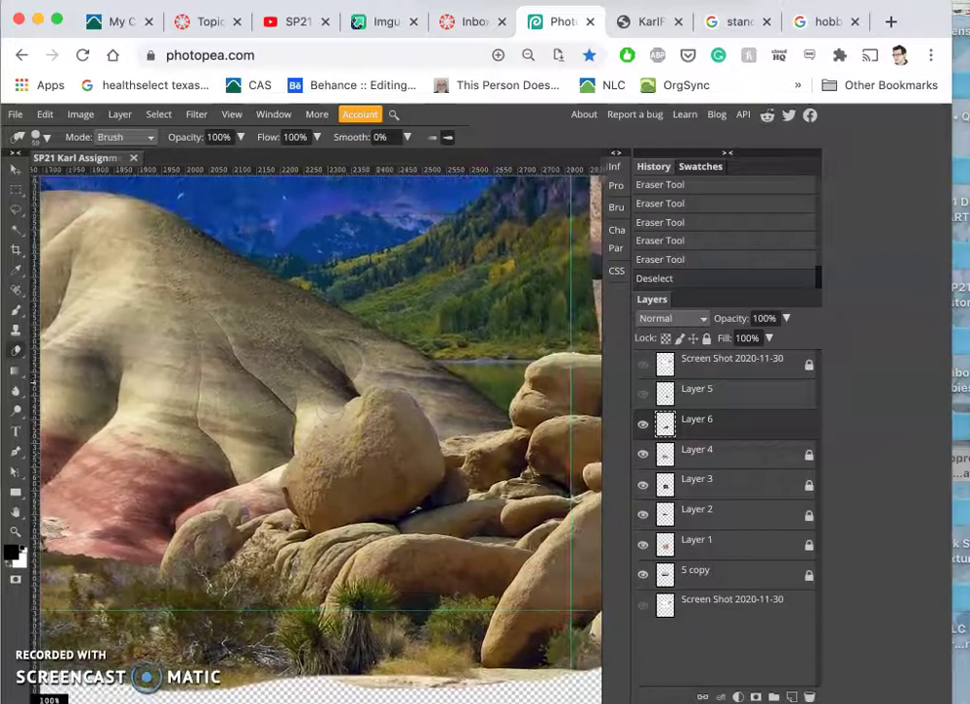
scroll(335, 405, "up", 1)
scroll(335, 405, "left", 1)
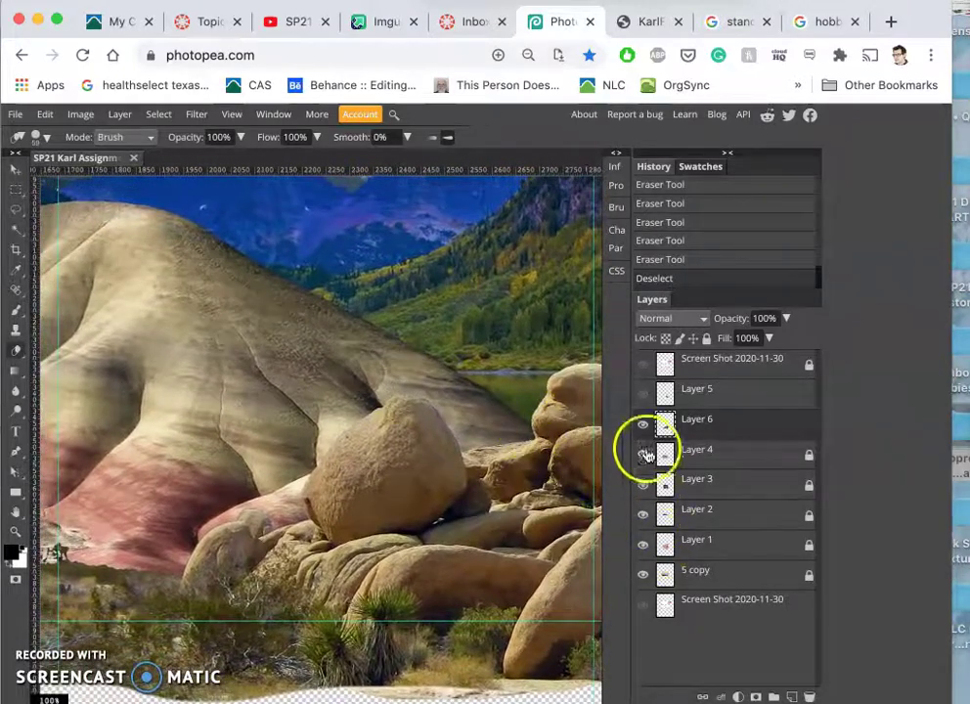
left_click(643, 365)
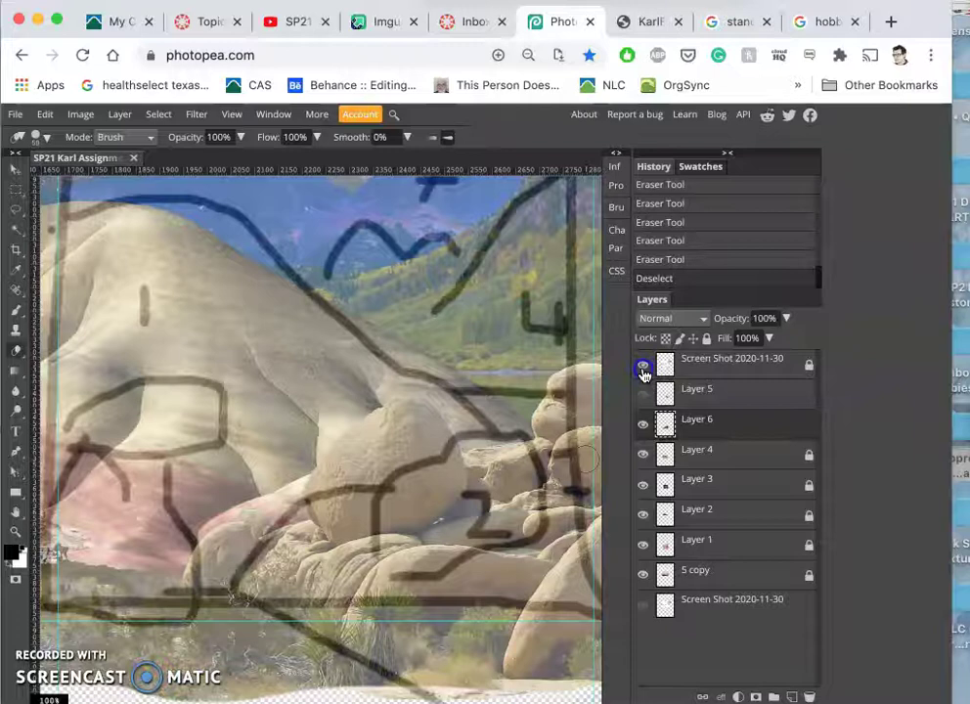
left_click(643, 367)
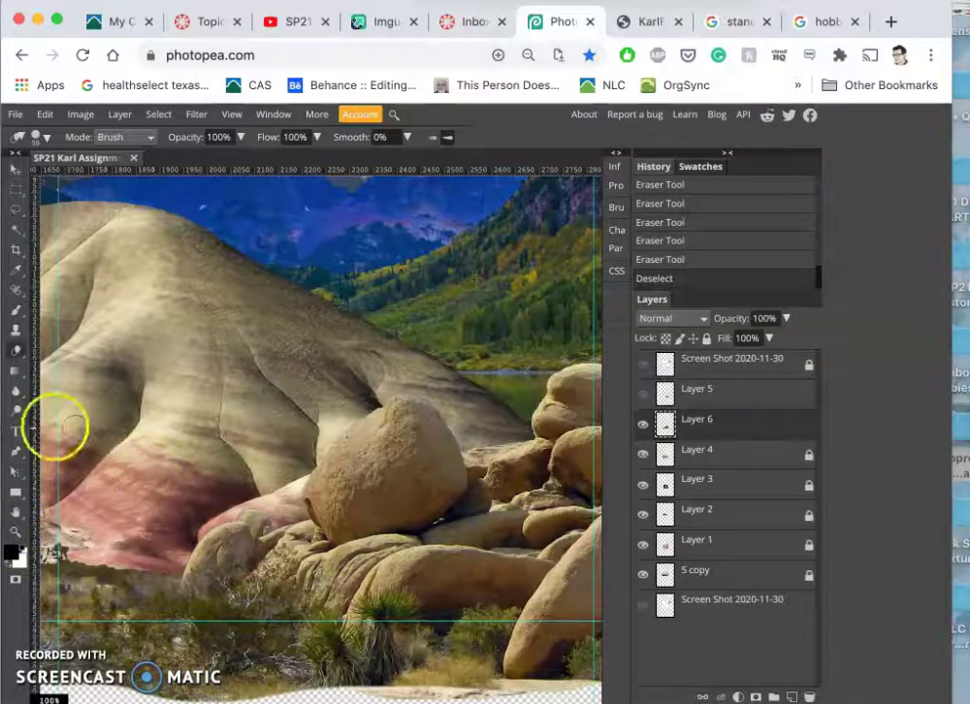
scroll(207, 479, "down", 6)
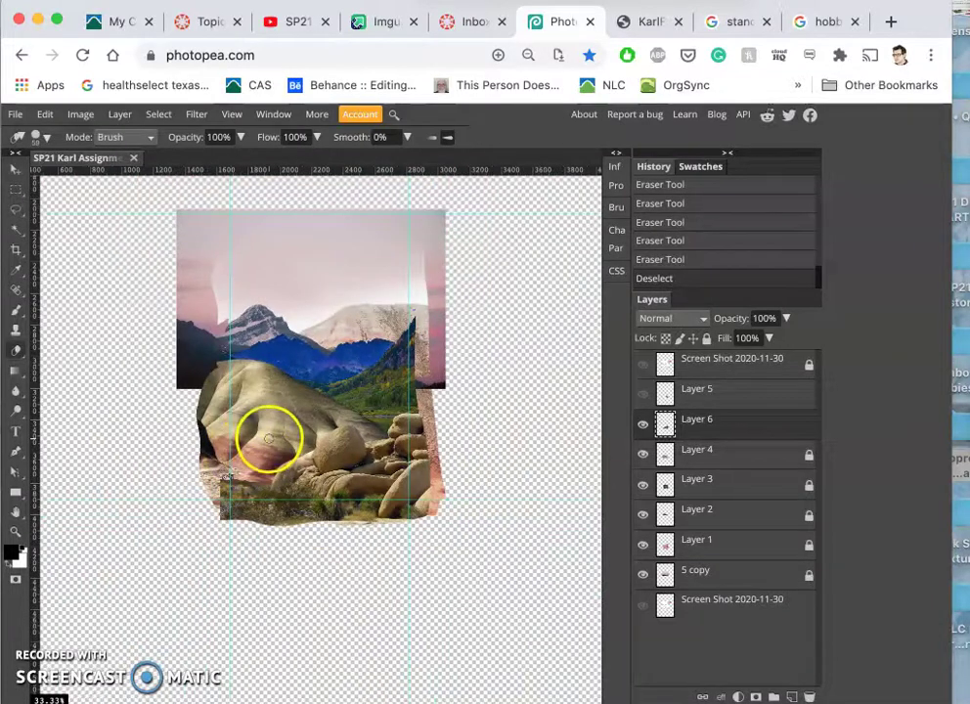
scroll(269, 435, "up", 3)
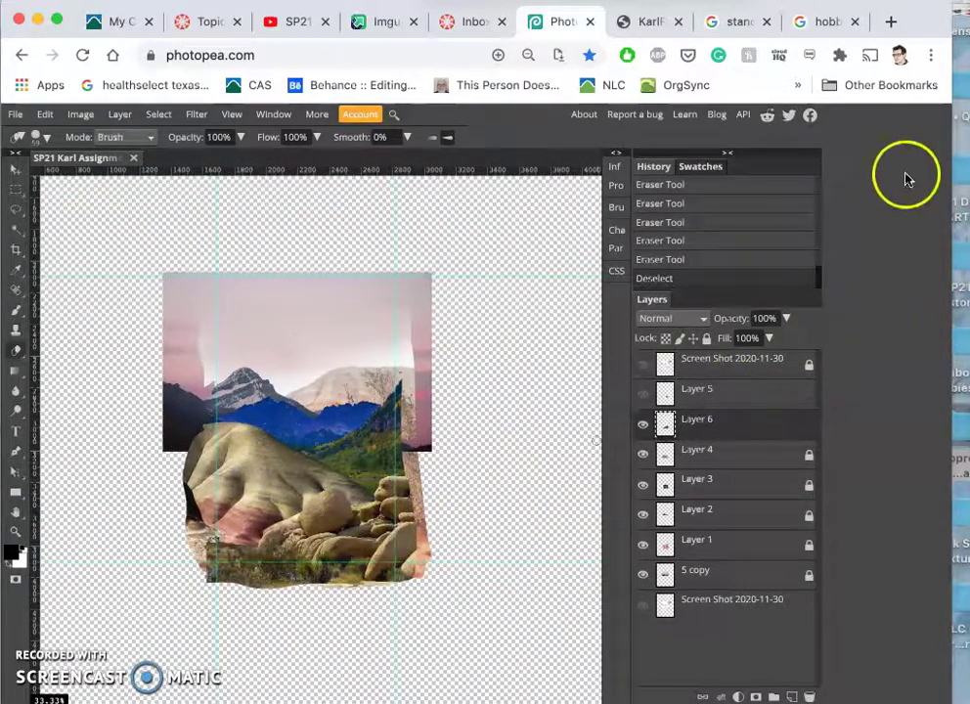
Step: Check the sketch overlay for the next area, and place 3.jpg from the Assignment #1 folder into the collage
key("ctrl+Up")
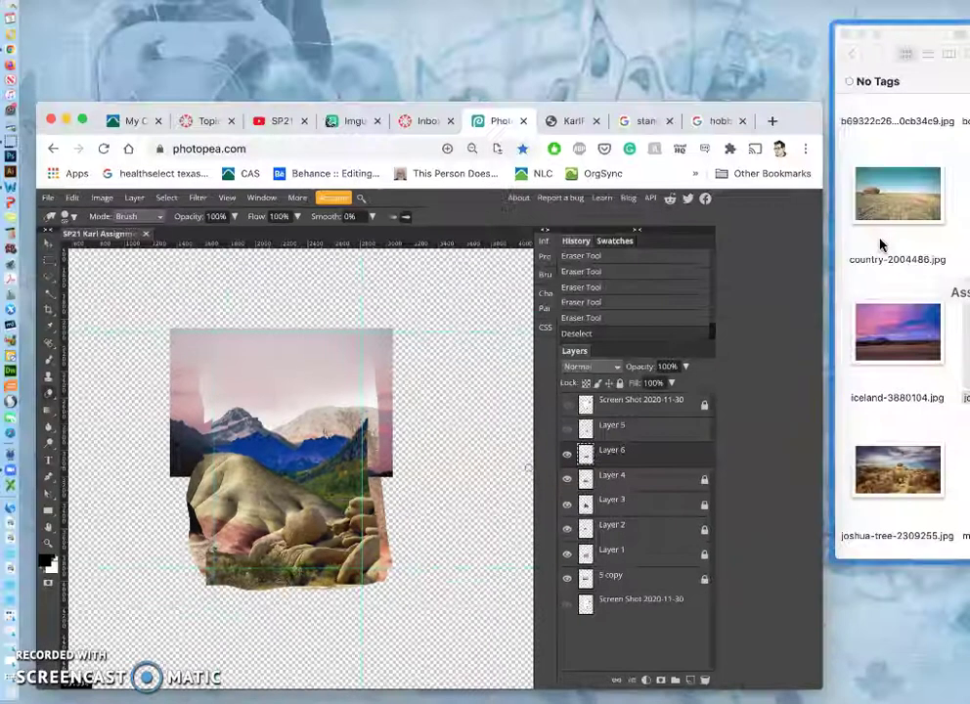
left_click(880, 245)
scroll(562, 340, "up", 10)
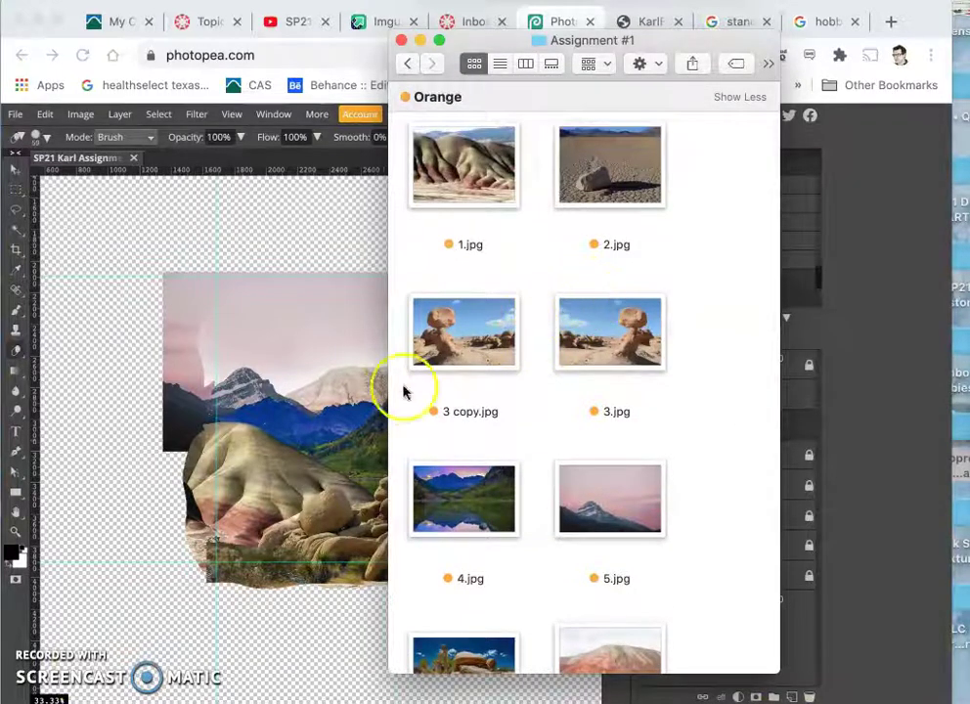
left_click(362, 421)
left_click(643, 364)
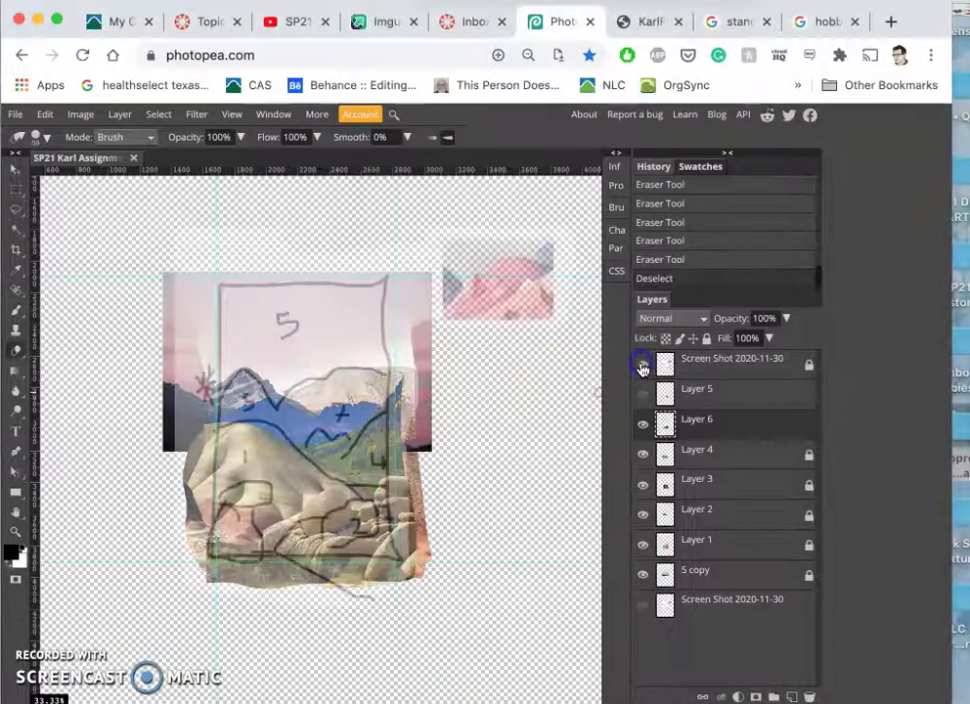
left_click(643, 366)
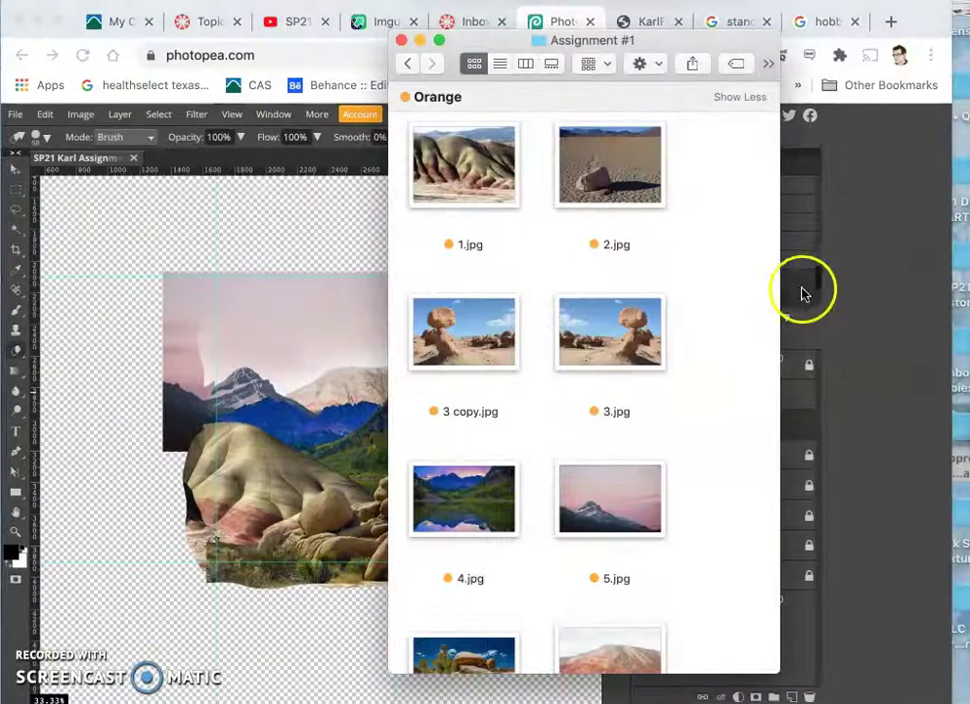
left_click_drag(663, 343, 308, 511)
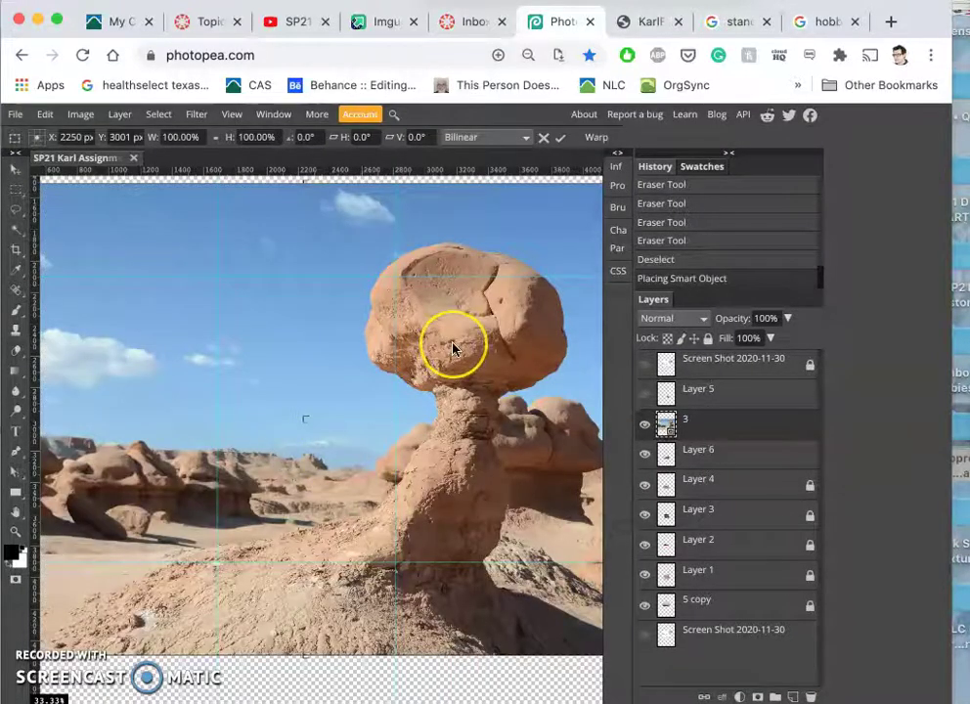
Step: Scale the placed layer 3 down proportionally to 45.02% with Free Transform and place it over the collage
key("super+t")
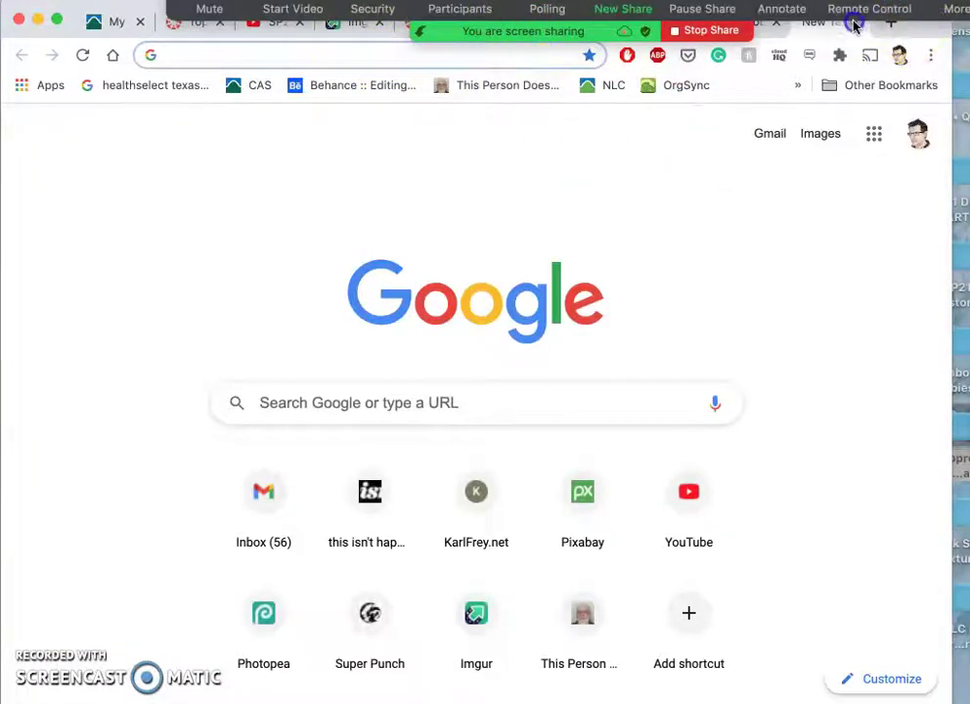
left_click(854, 22)
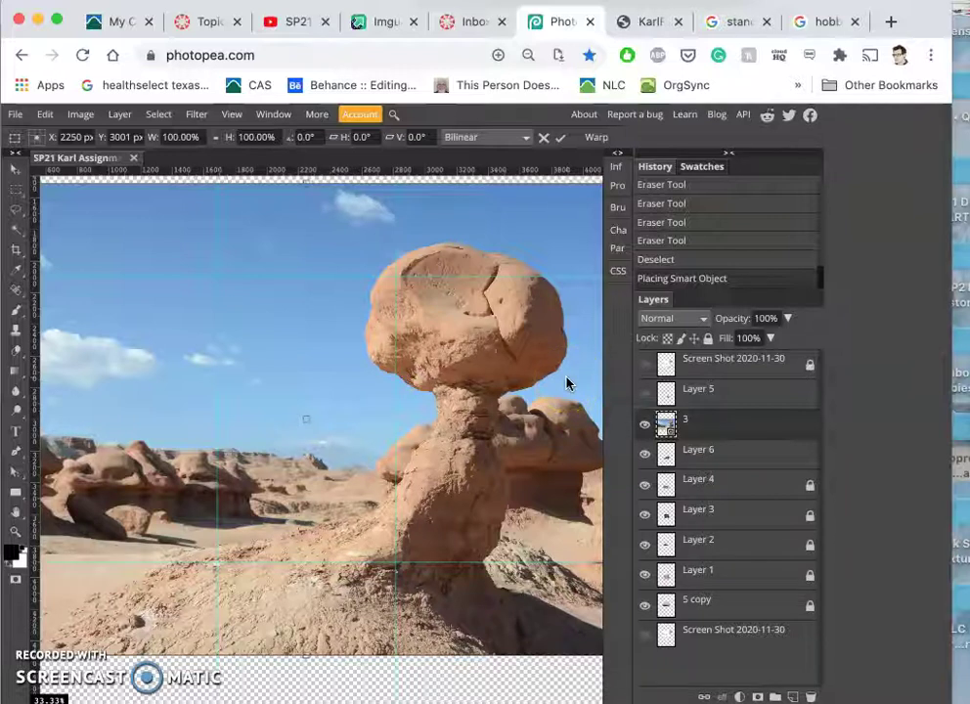
key("ctrl+minus")
key("ctrl+minus")
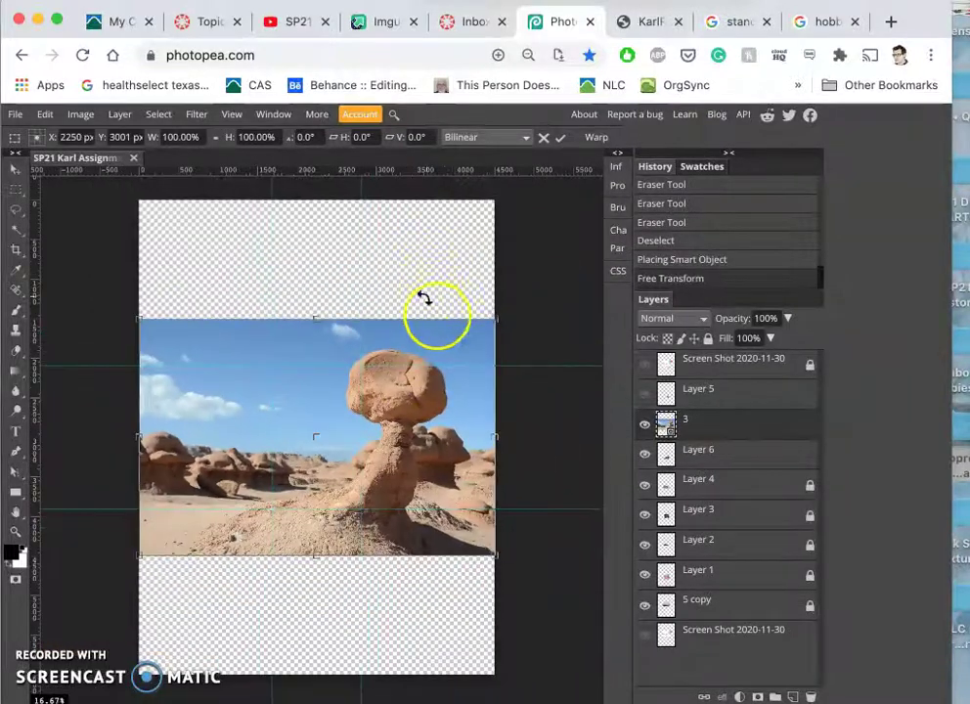
left_click_drag(495, 318, 495, 318)
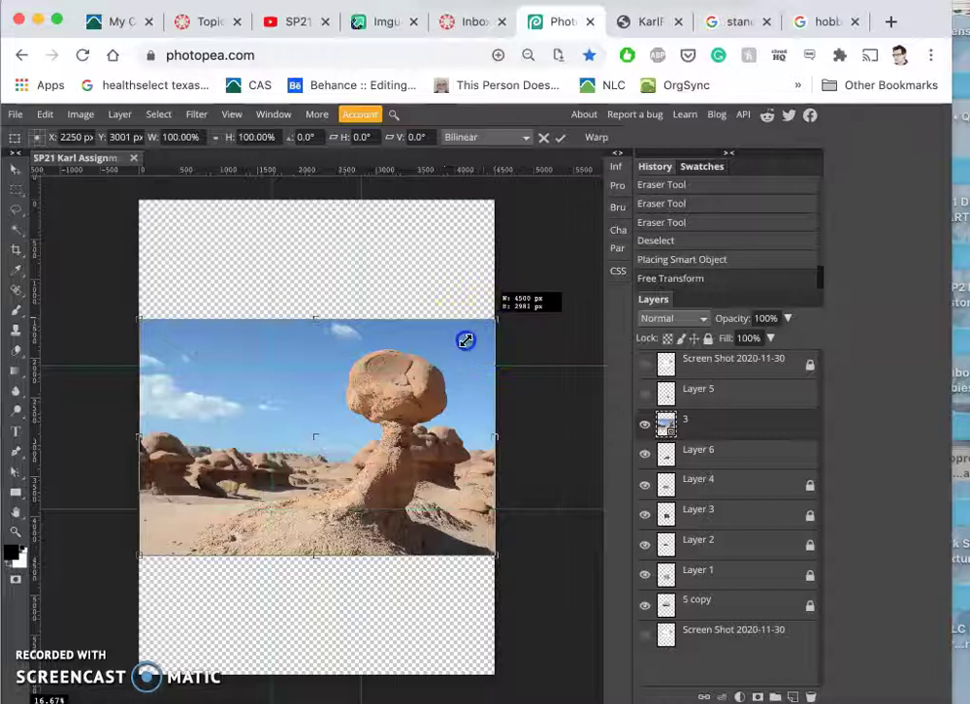
left_click_drag(431, 363, 327, 448)
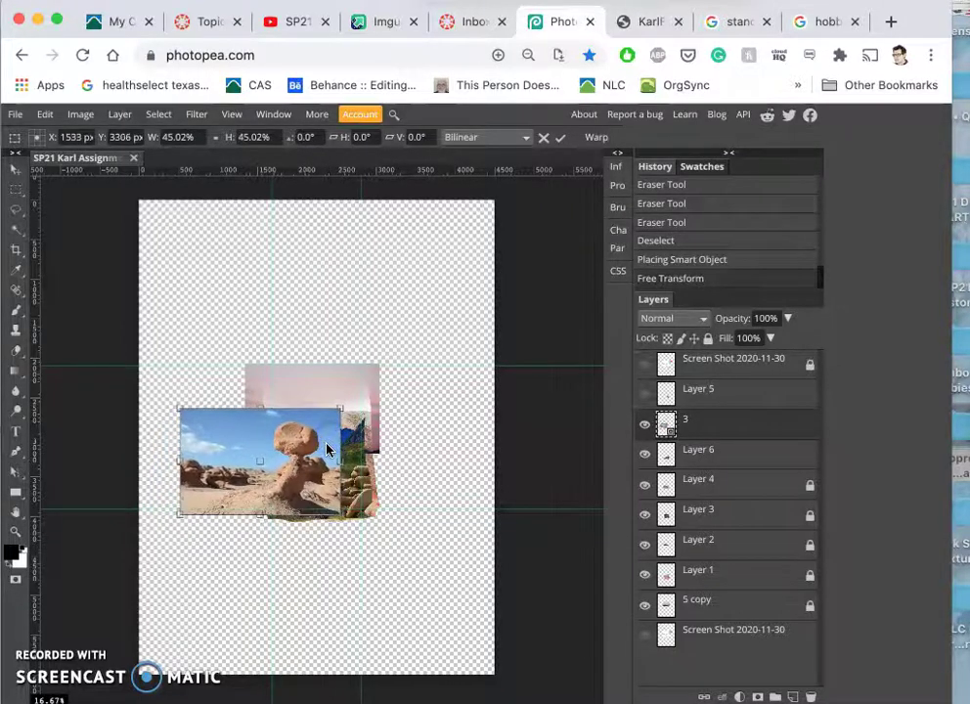
Step: Move layer 3 to about X 1580 px, Y 3303 px over the collage, and commit the transform
scroll(327, 448, "up", 3)
scroll(328, 450, "up", 2)
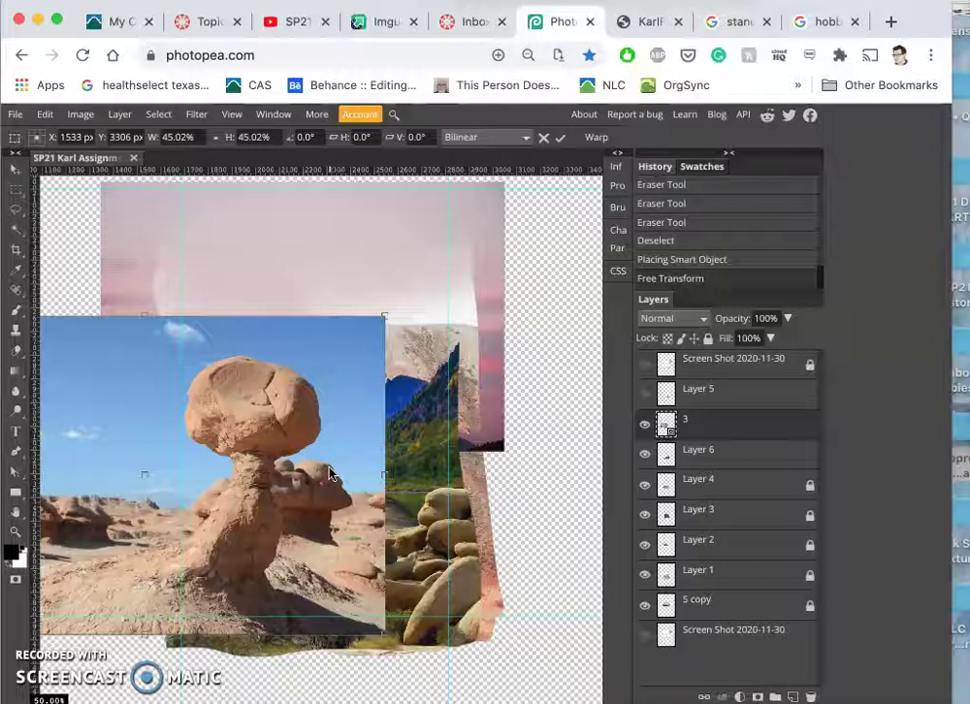
left_click_drag(330, 473, 253, 577)
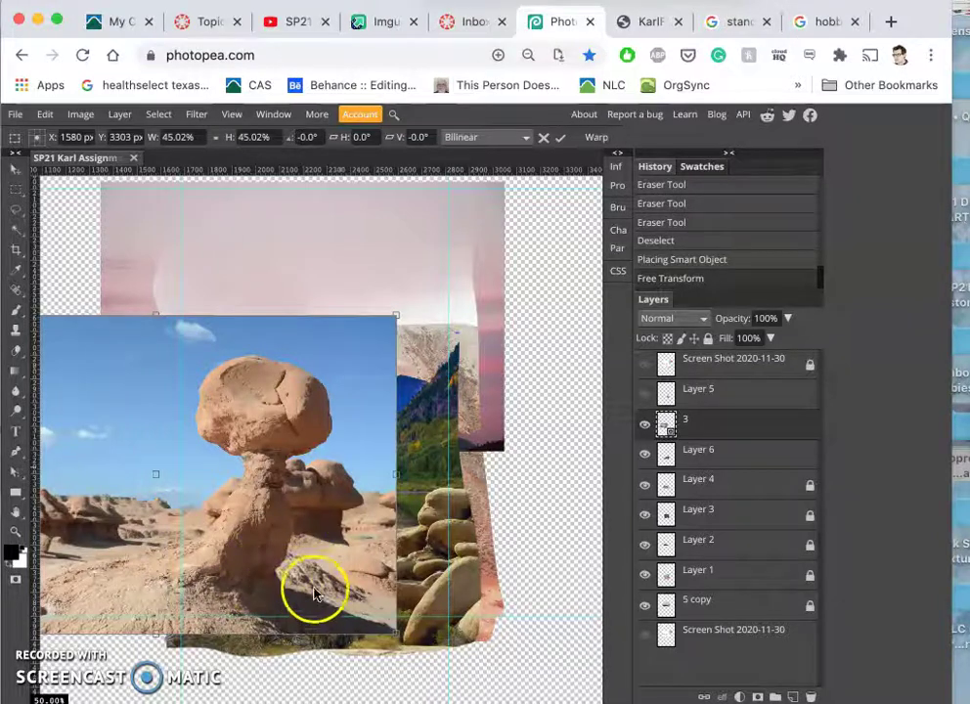
key("e")
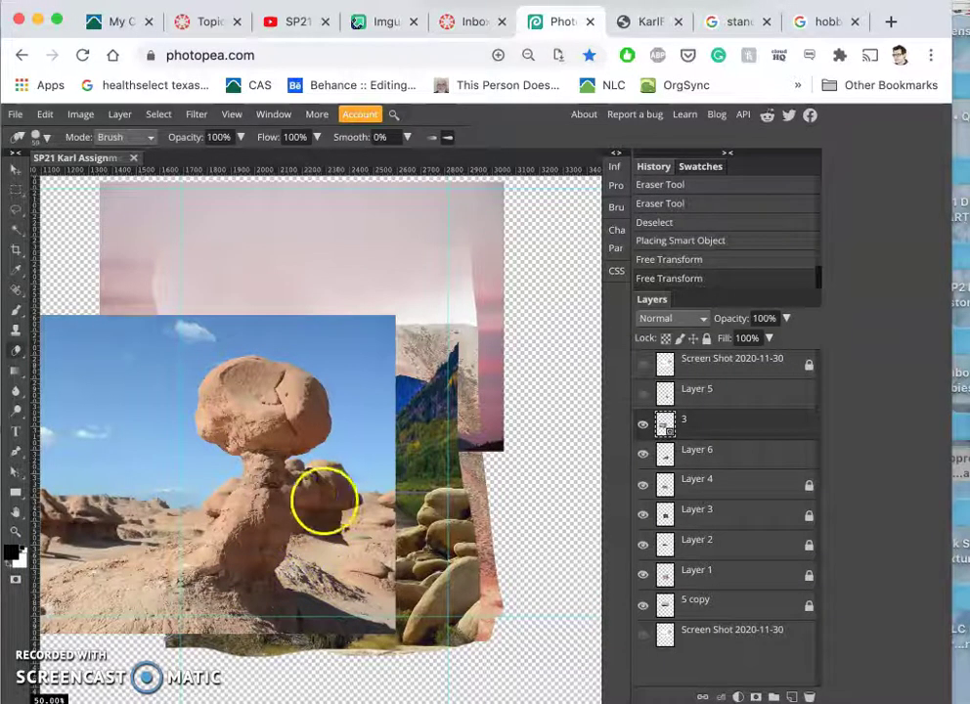
Step: Lasso the balanced rock loosely with a 2 px feather and copy it to a new layer
mouse_move(317, 496)
left_mouse_down()
mouse_move(283, 494)
mouse_move(241, 508)
mouse_move(252, 490)
mouse_move(219, 494)
left_mouse_up()
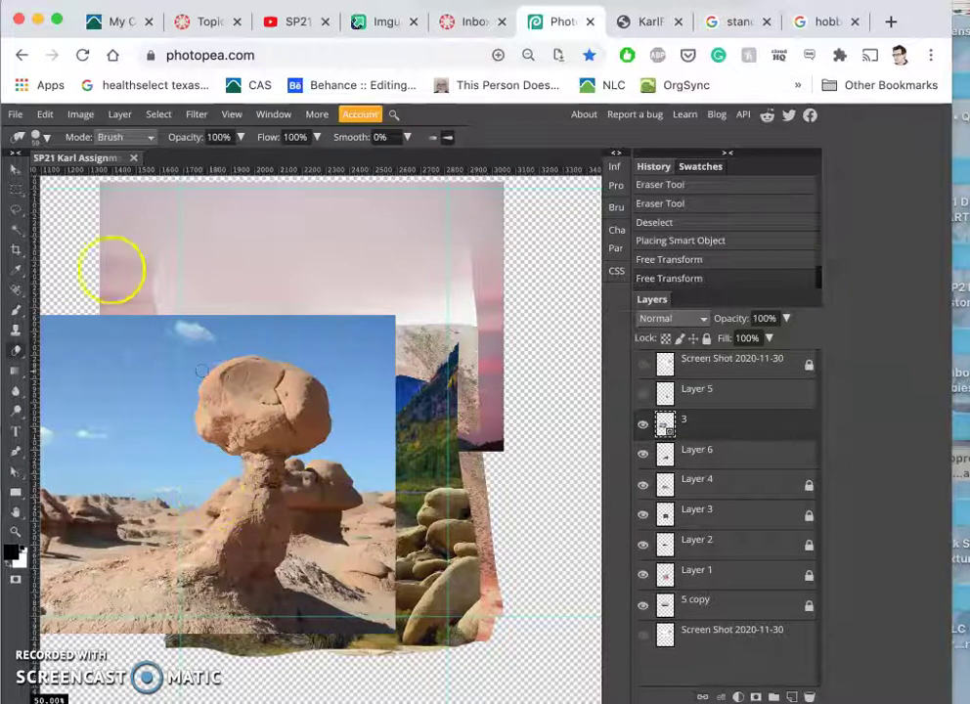
left_click(14, 209)
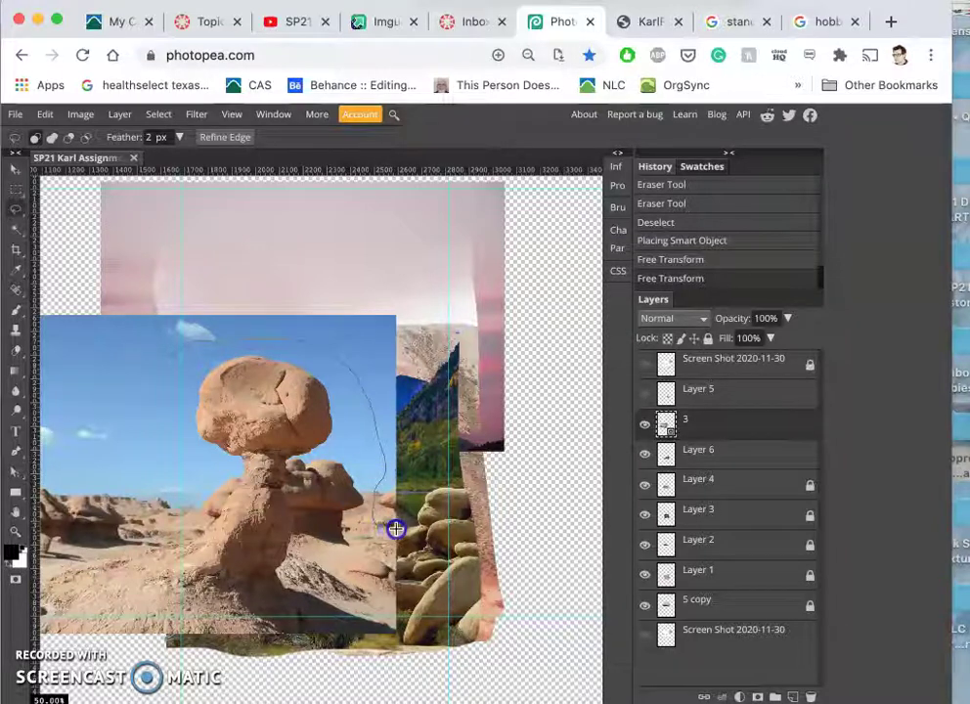
mouse_move(403, 655)
left_mouse_down()
mouse_move(308, 673)
mouse_move(202, 675)
left_mouse_up()
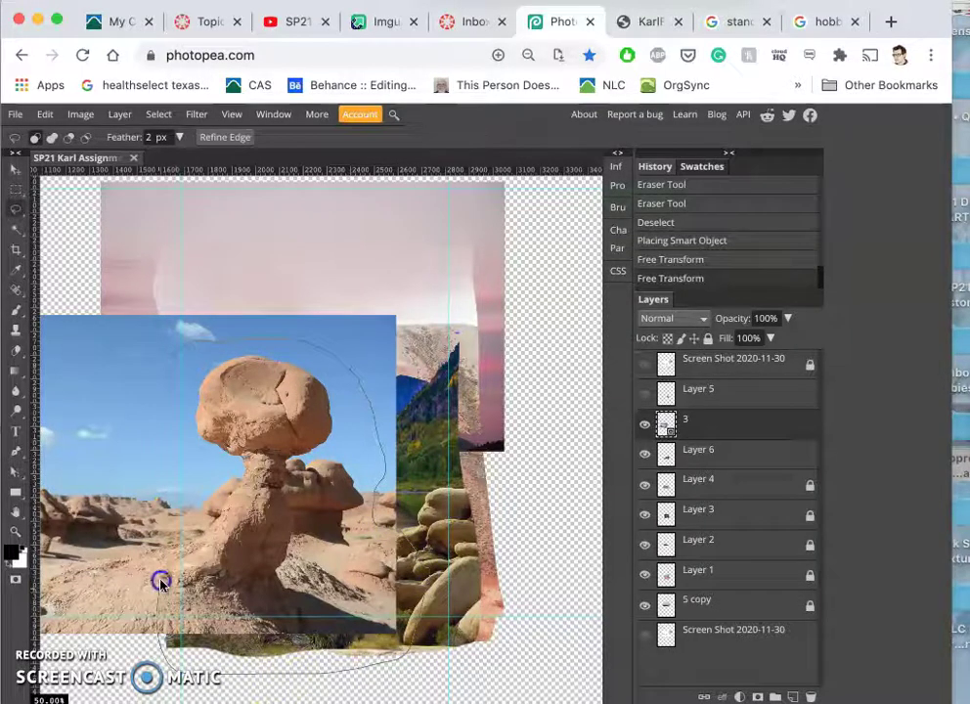
left_click_drag(162, 574, 169, 410)
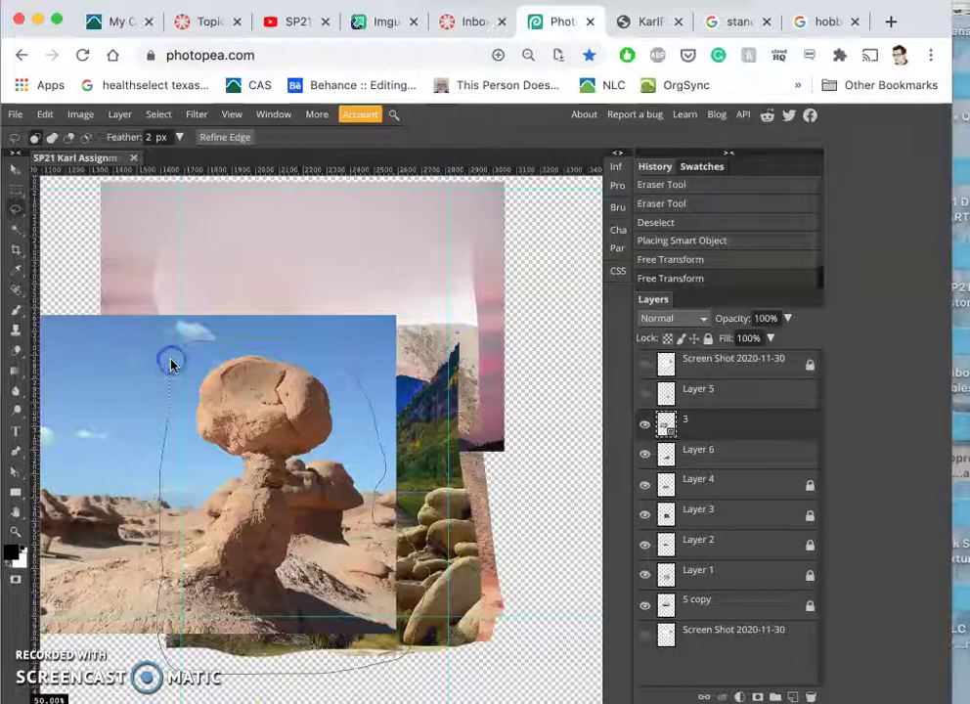
left_click_drag(170, 364, 171, 365)
key("ctrl+j")
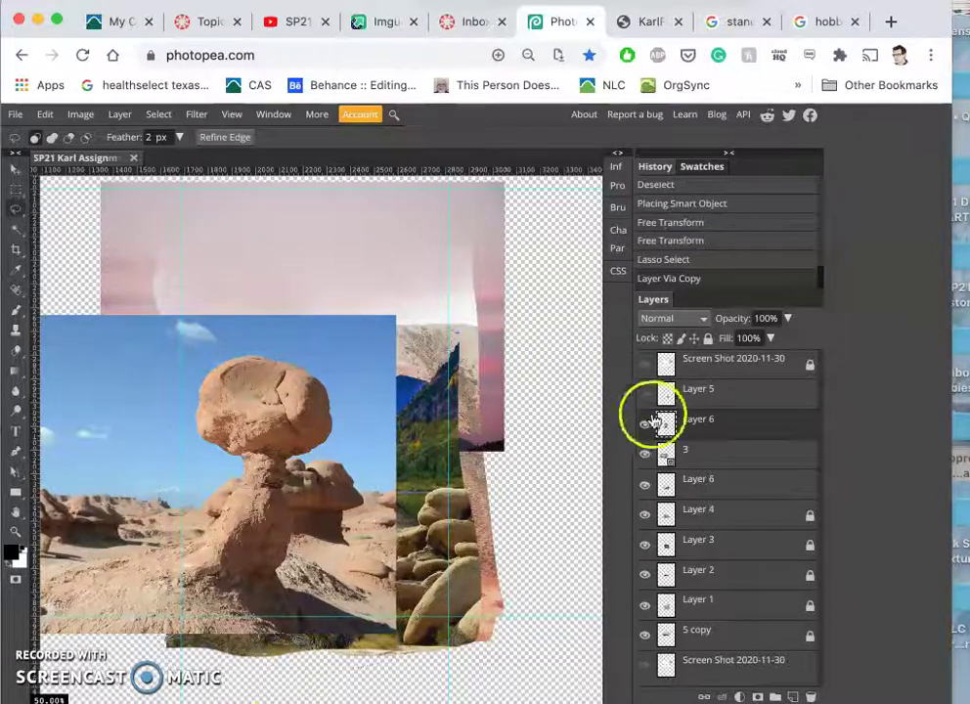
Step: Delete the placed layer 3 and move the rock cutout layer below the boulders layer
left_click(708, 451)
key("Delete")
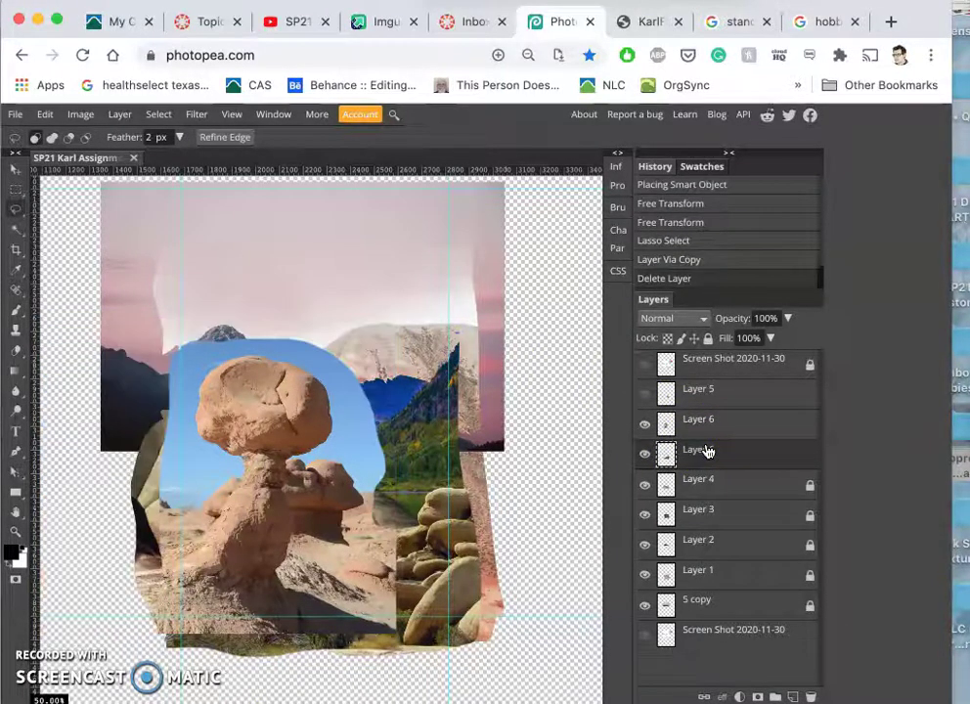
left_click_drag(700, 455, 652, 429)
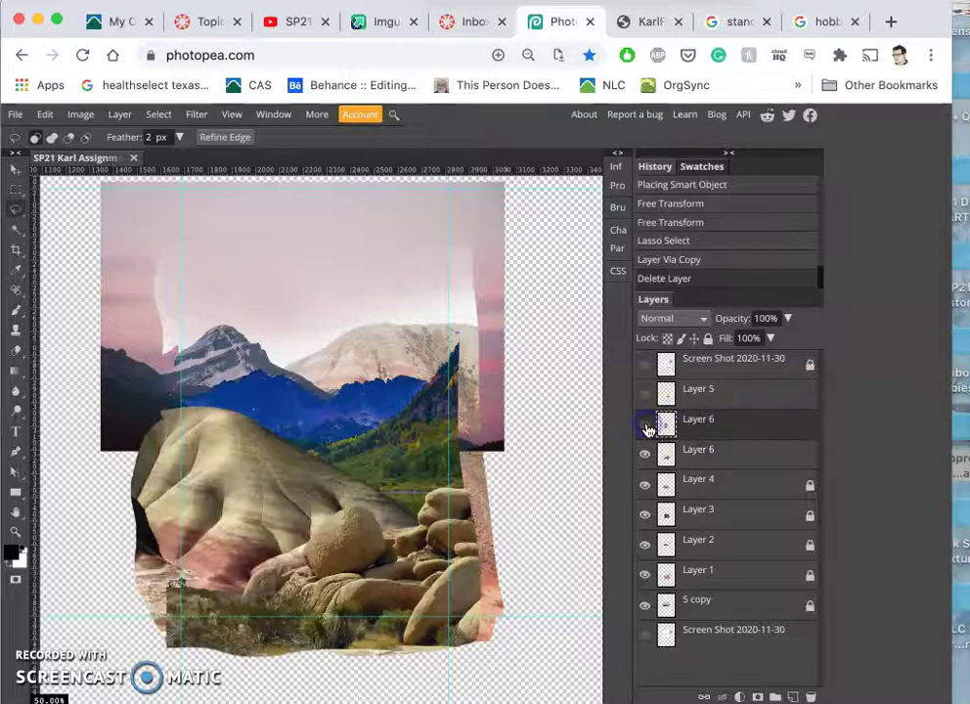
left_click(645, 427)
left_click_drag(708, 420, 721, 462)
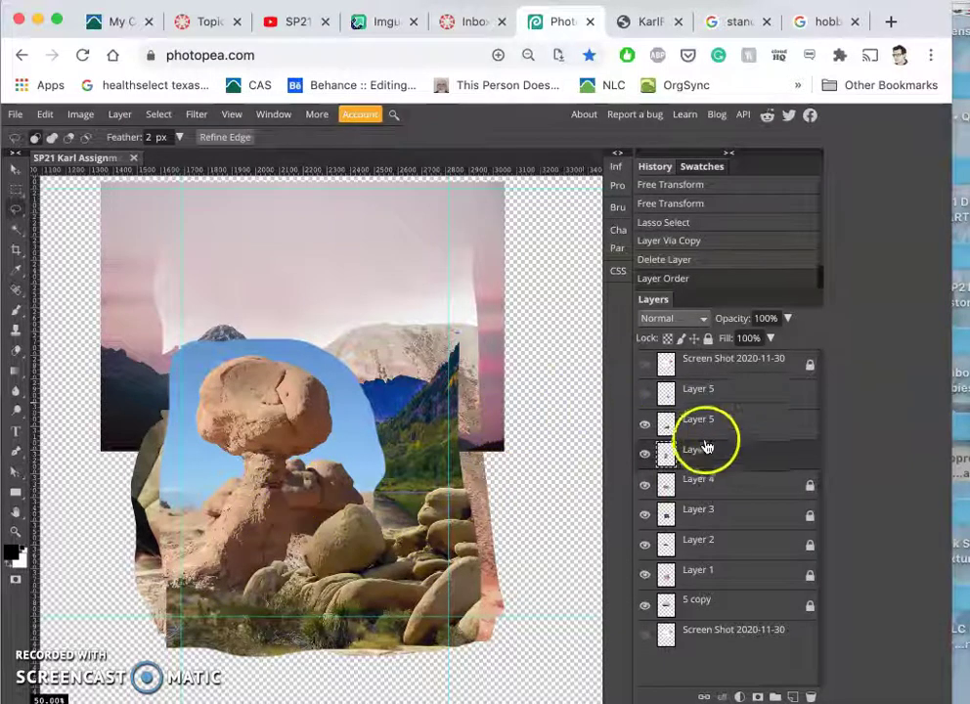
Step: Select all the blue sky around the balanced rock with a contiguous Magic Wand at tolerance 32, and clear it
left_click(17, 232)
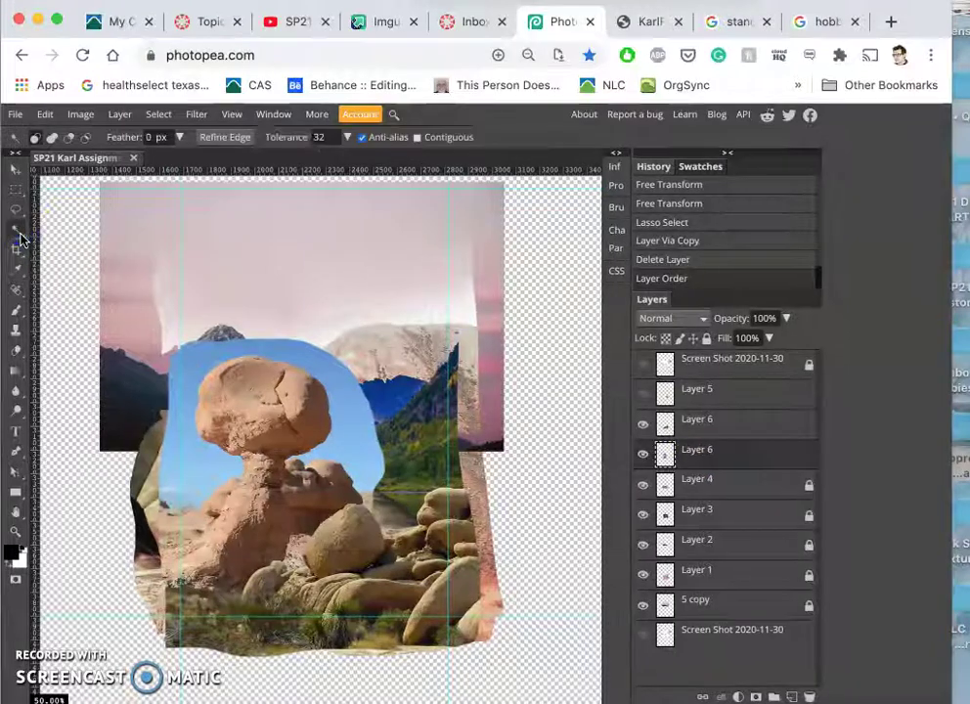
left_click(417, 138)
left_click(344, 390)
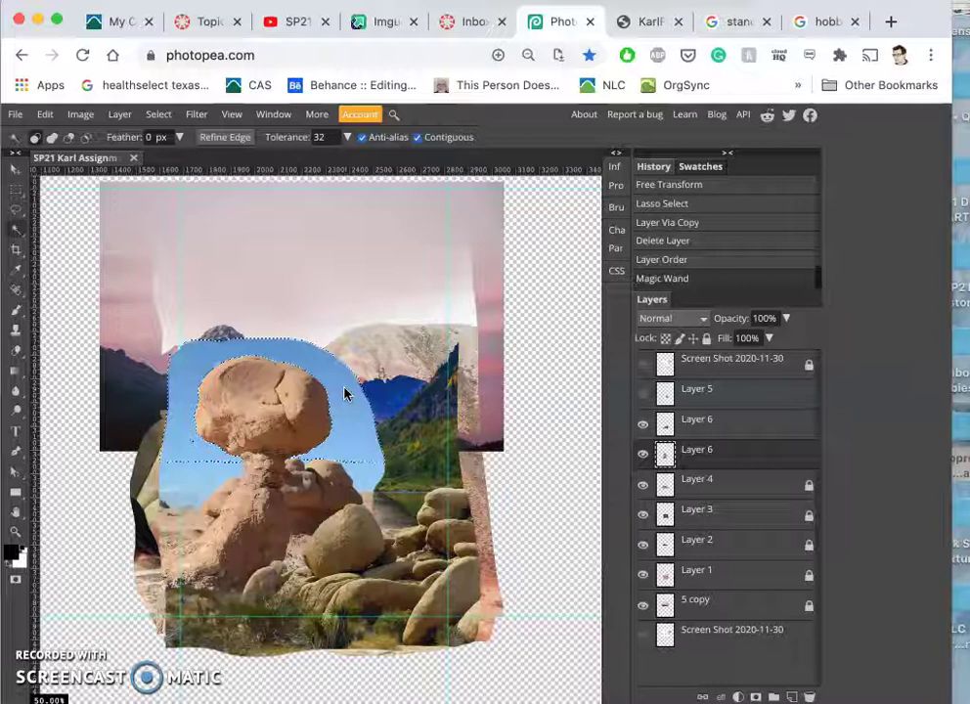
left_click(643, 455)
left_click(643, 455)
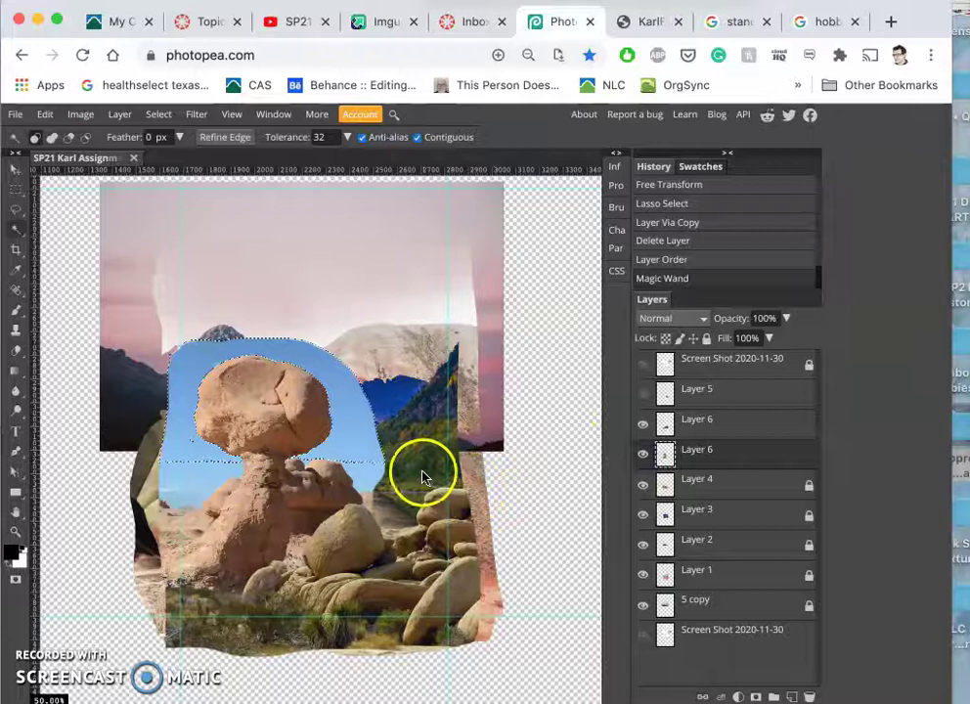
left_click(364, 481, "shift")
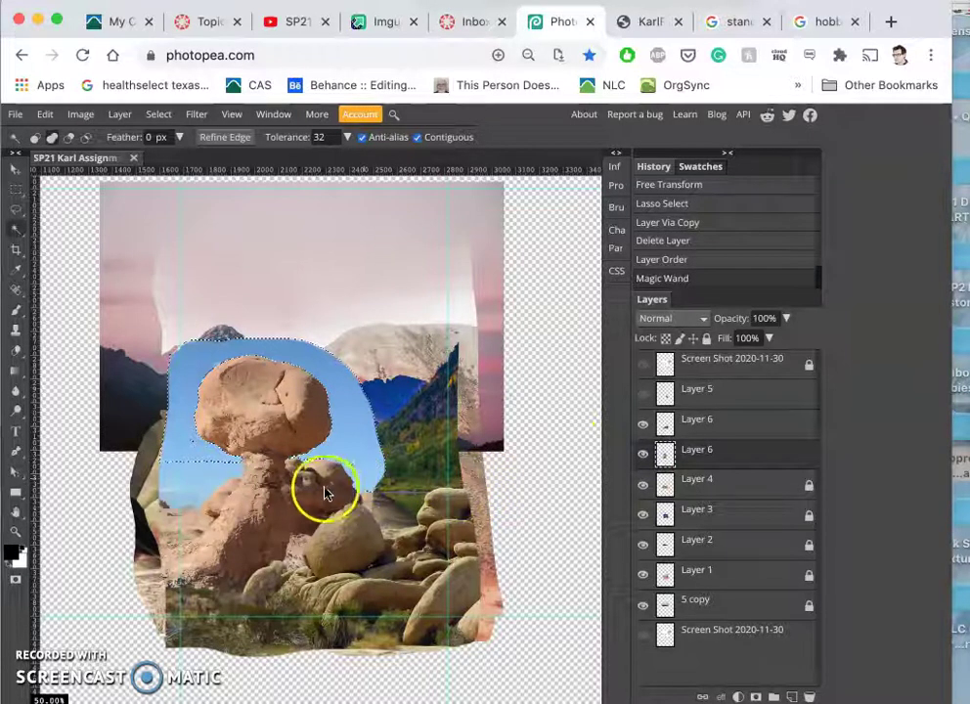
left_click(204, 486)
left_click(203, 486)
scroll(204, 486, "up", 6)
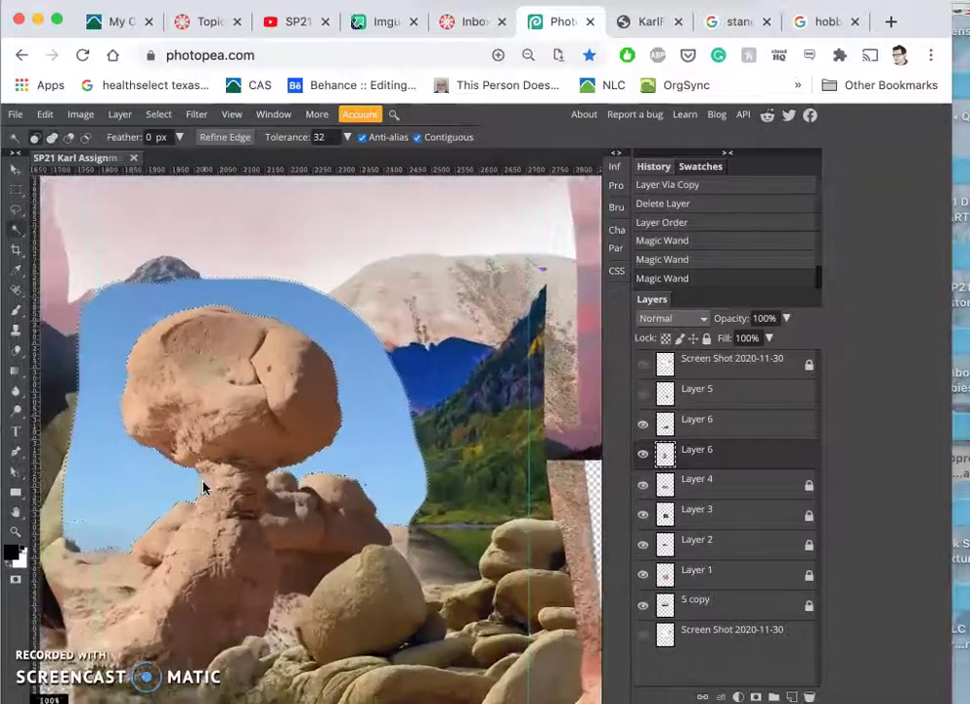
scroll(203, 486, "left", 5)
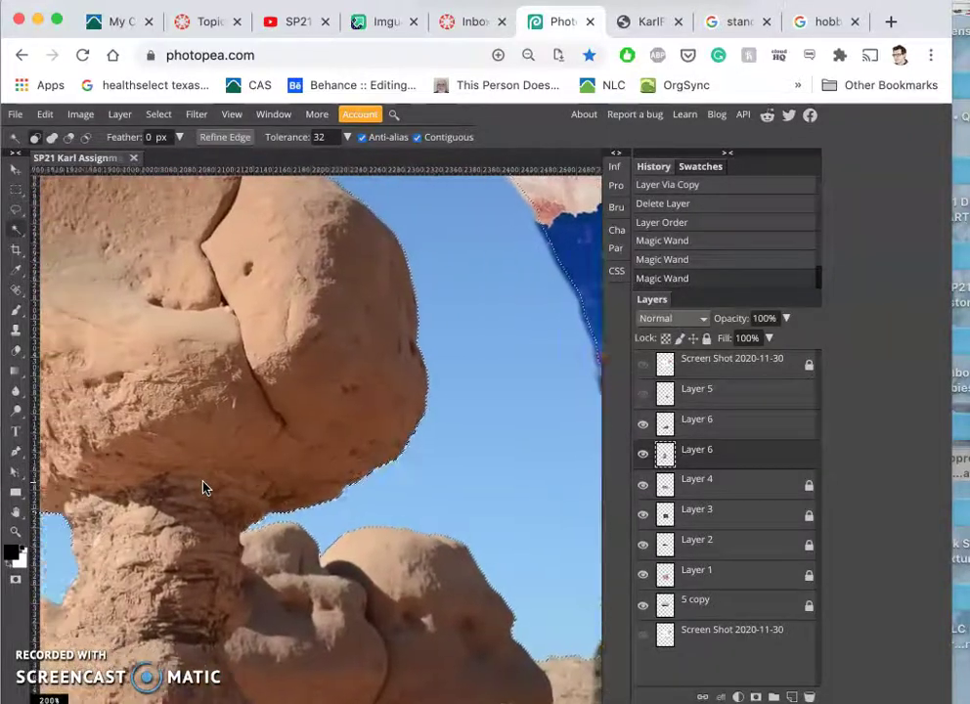
scroll(203, 486, "left", 2)
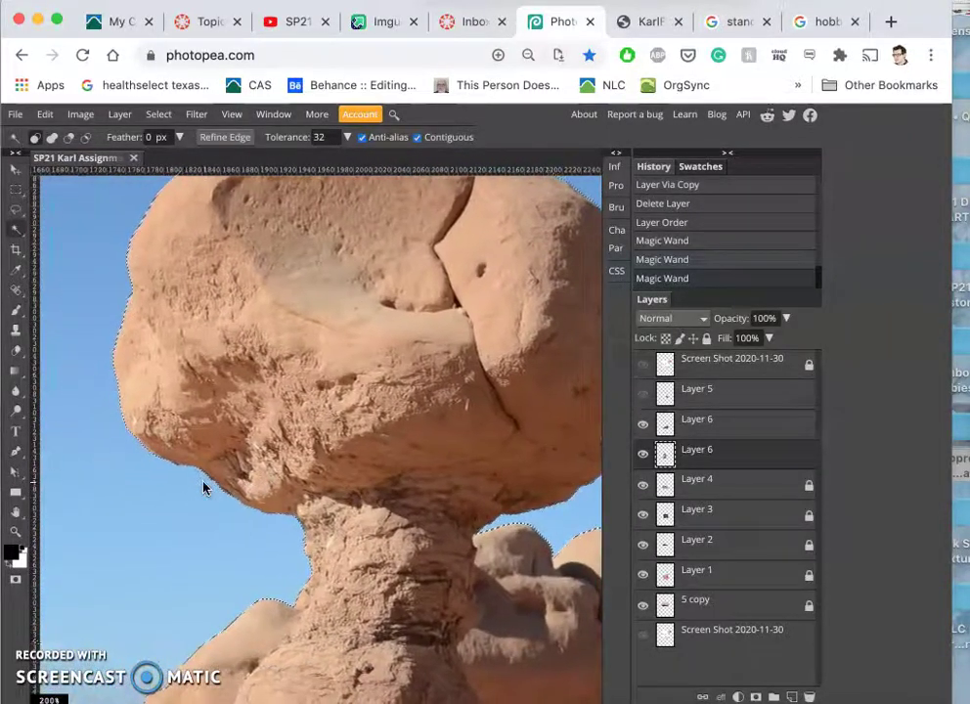
key("Delete")
Step: Examine the cut edge around the balanced rock and its neck up close, and deselect
left_click(219, 435)
scroll(219, 437, "up", 5)
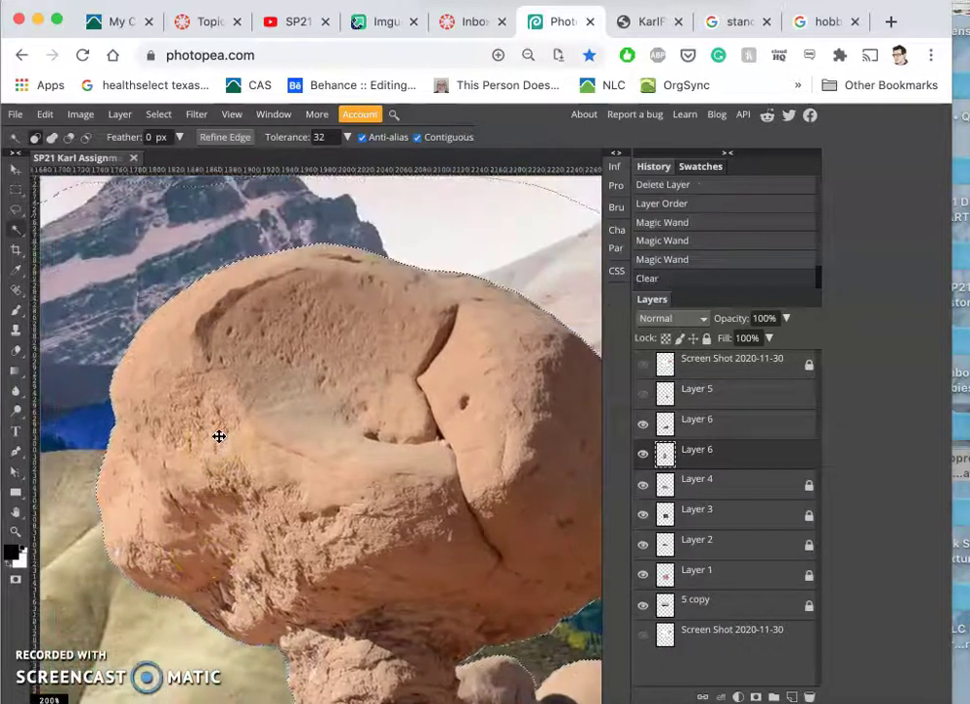
scroll(219, 436, "down", 3)
scroll(219, 436, "right", 3)
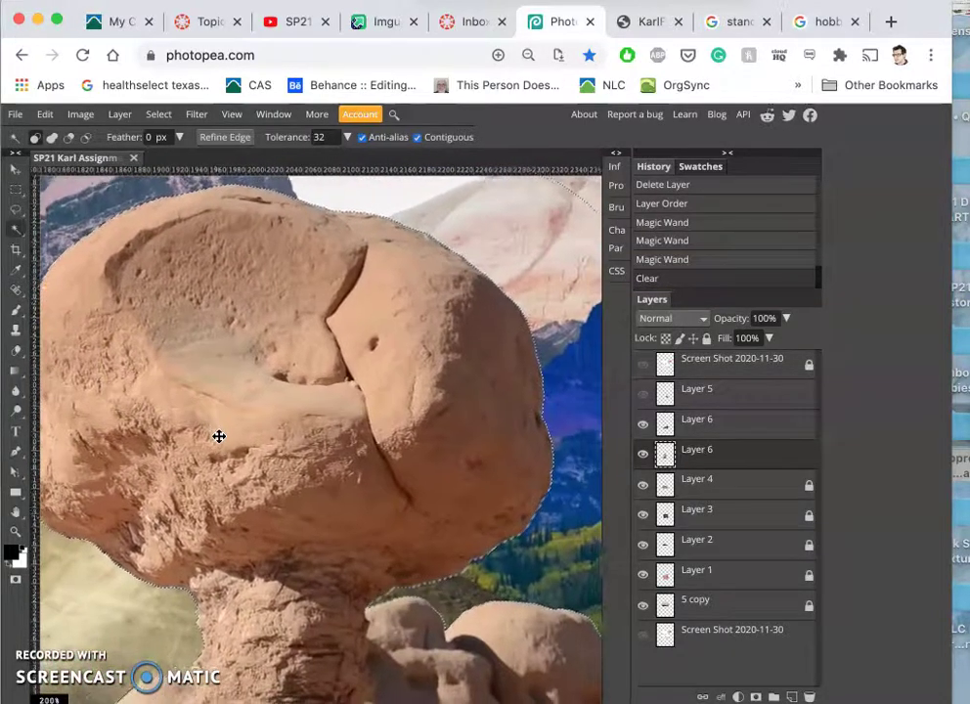
scroll(219, 436, "up", 5)
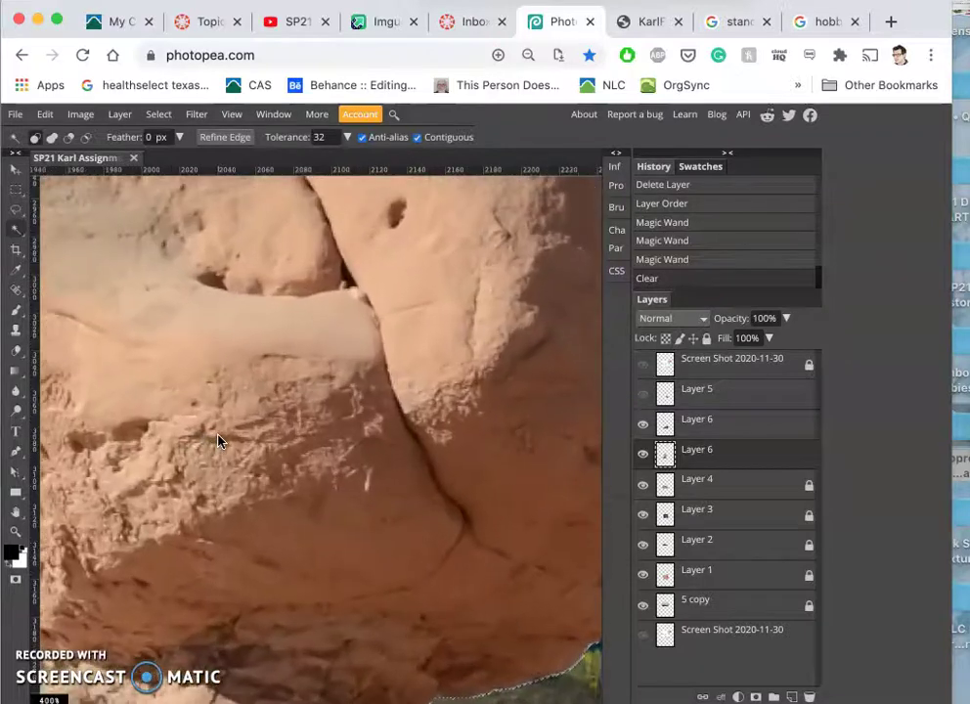
scroll(219, 436, "up", 5)
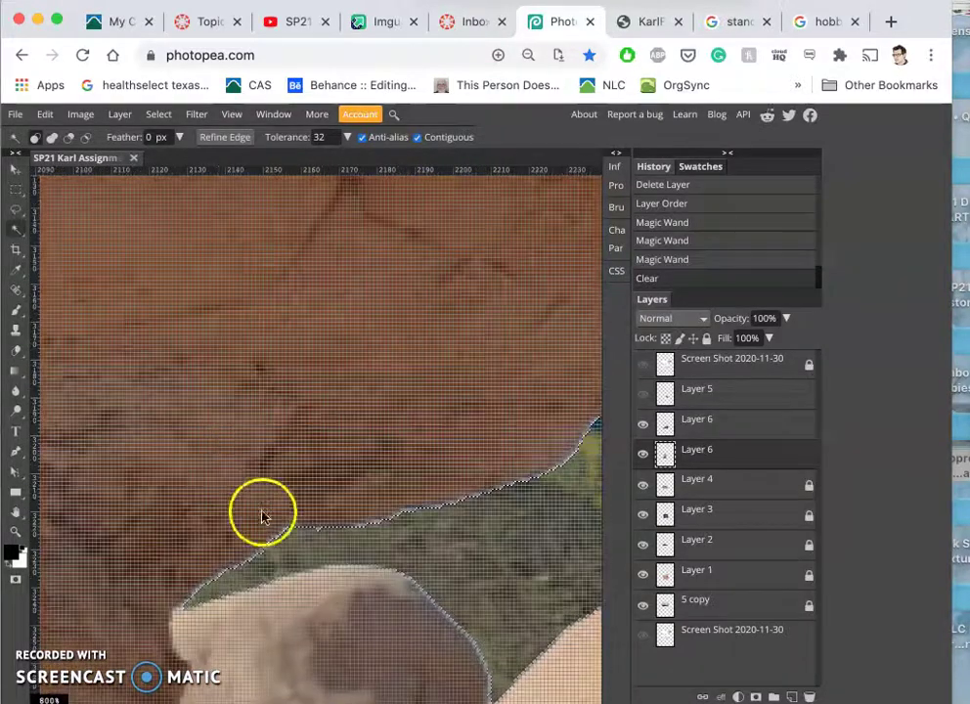
scroll(269, 568, "down", 8)
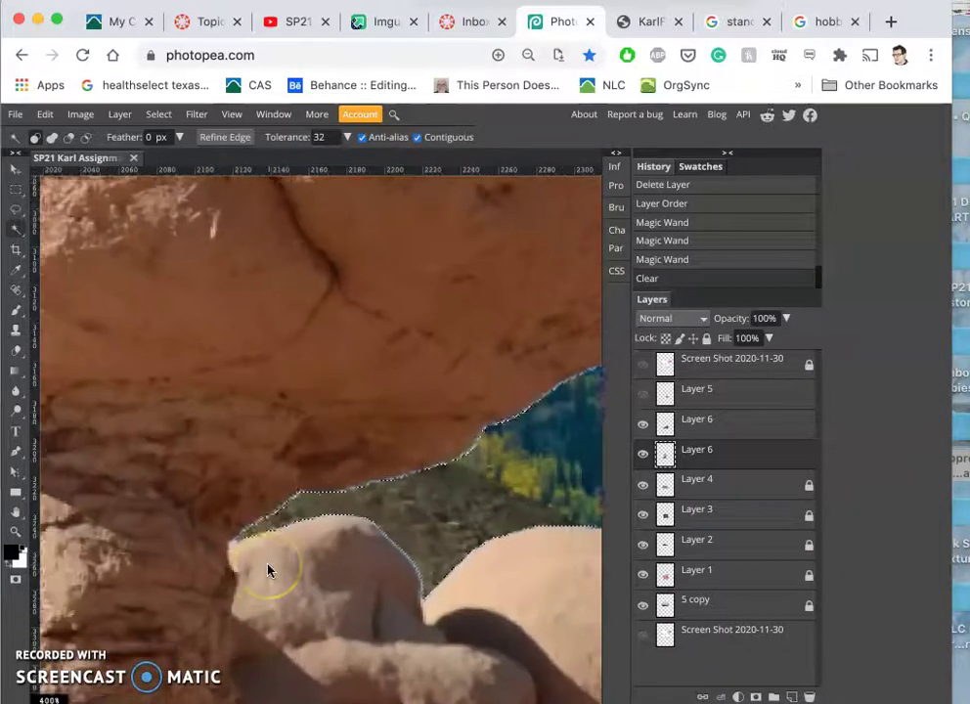
scroll(270, 571, "down", 3)
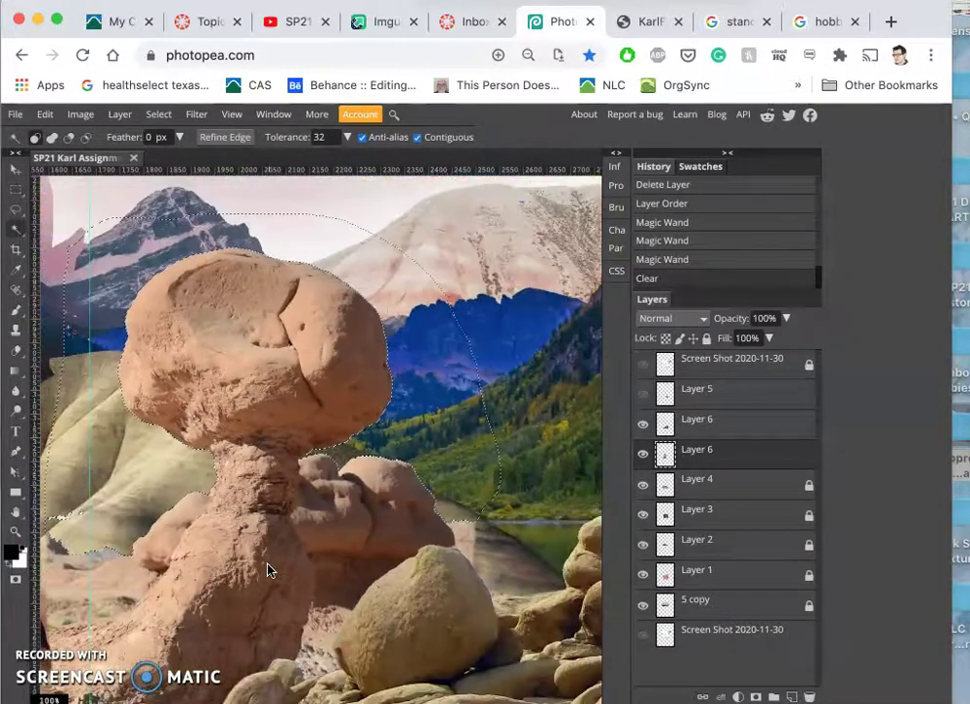
key("super+d")
left_click(279, 567)
scroll(277, 568, "down", 2)
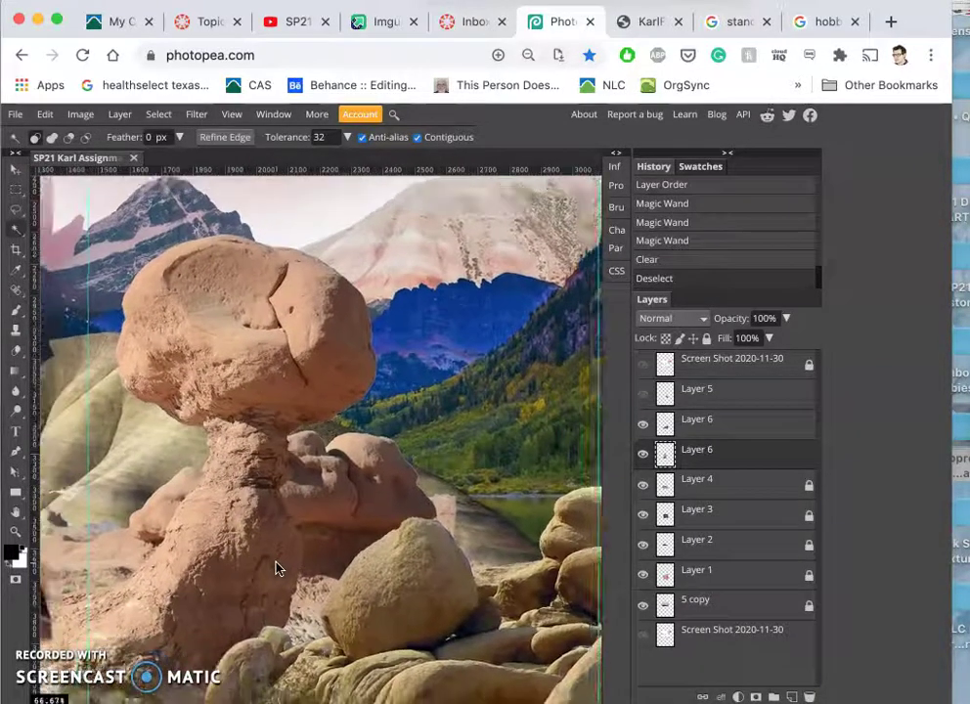
scroll(276, 568, "down", 3)
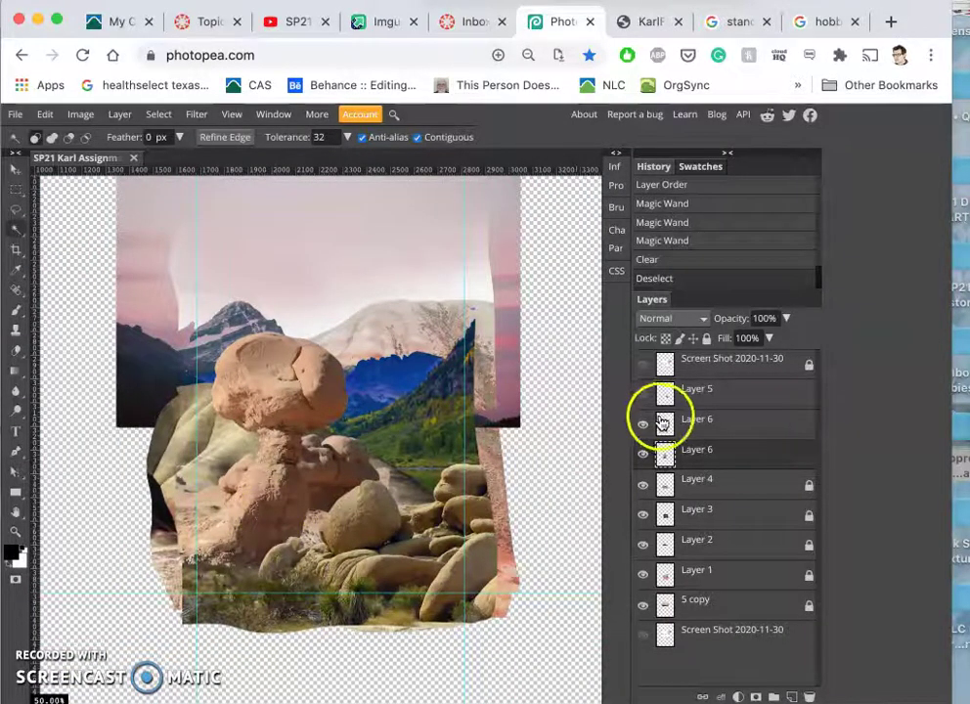
Step: Compare the whole collage with and without the balanced rock layer by toggling its visibility
left_click(642, 456)
left_click(643, 456)
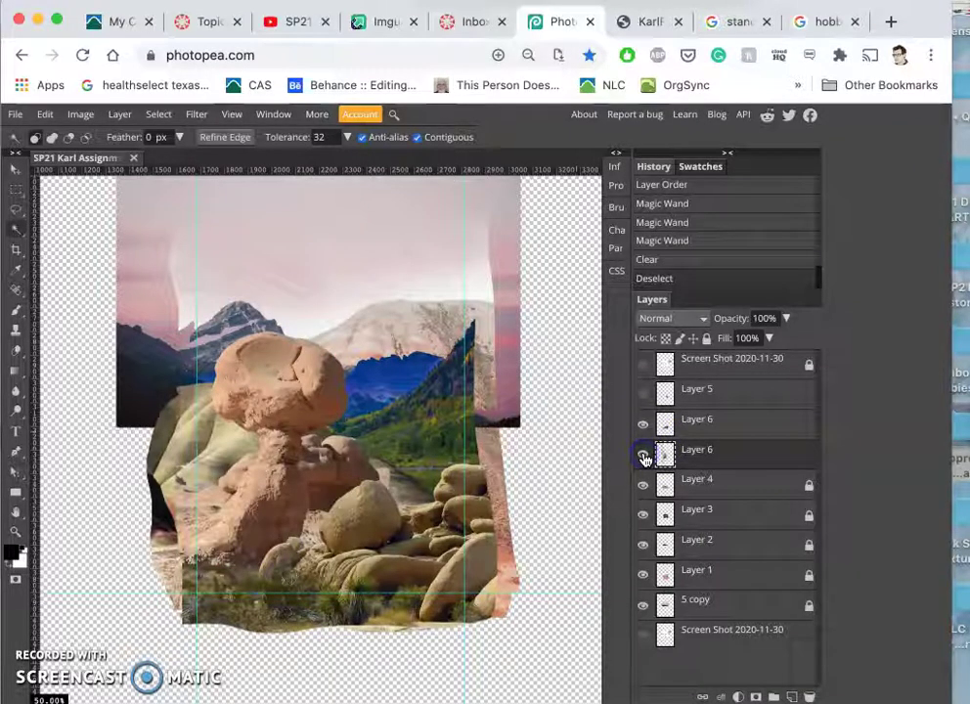
left_click(642, 456)
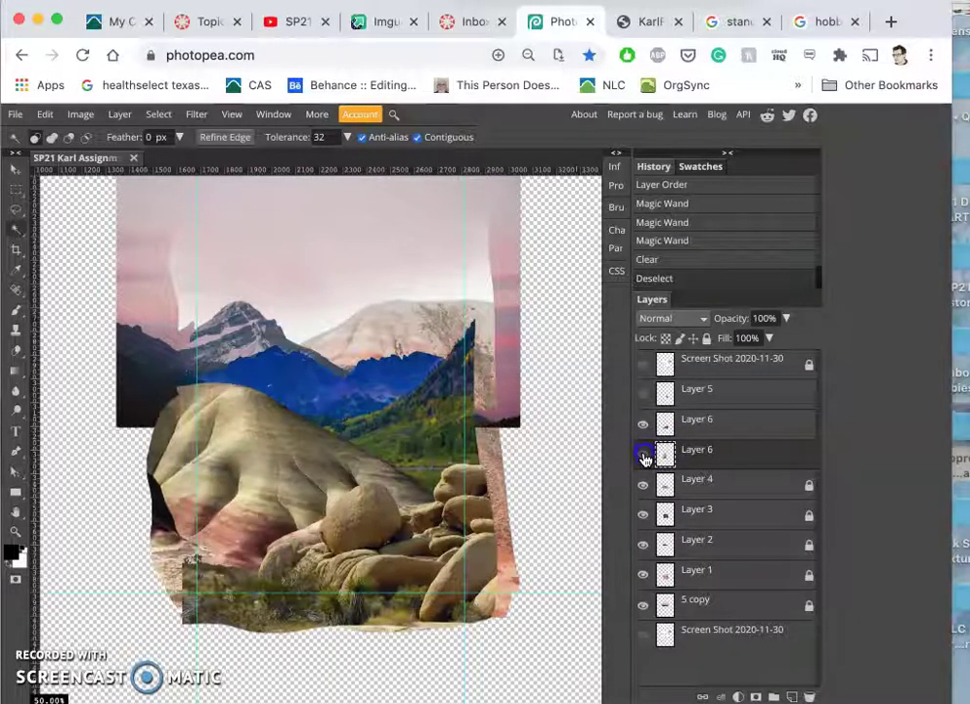
left_click(642, 457)
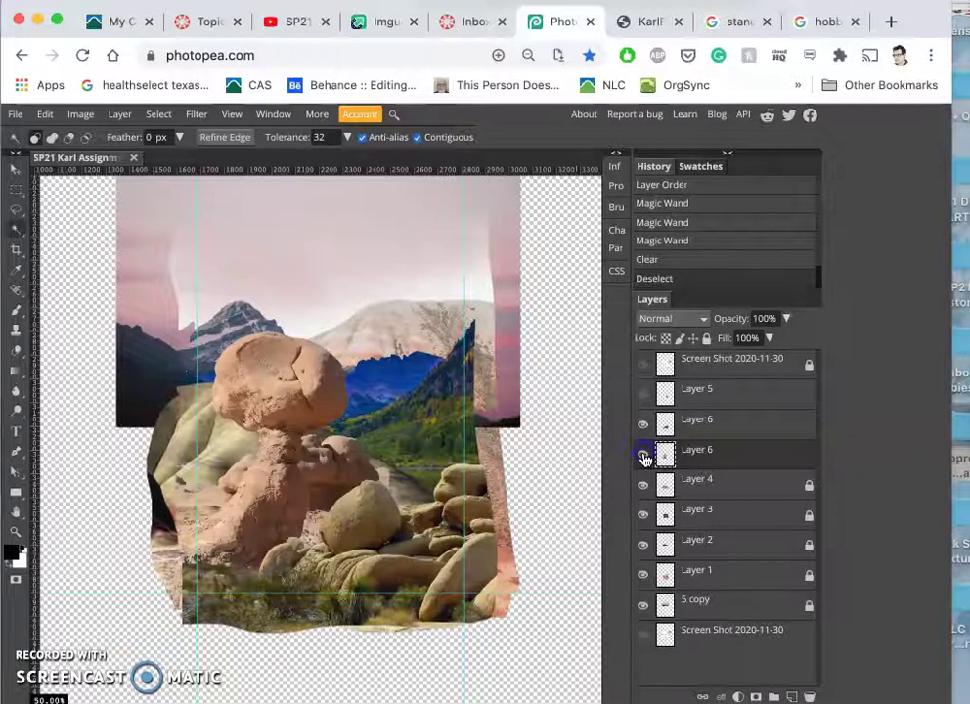
left_click(642, 456)
left_click(642, 456)
left_click(642, 456)
left_click(642, 456)
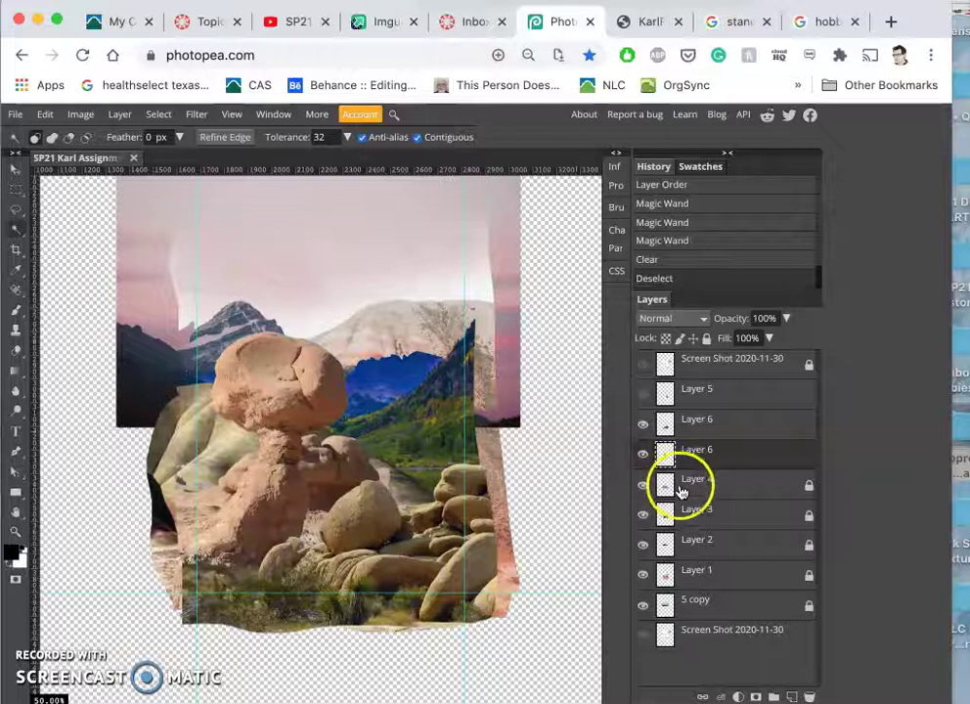
left_click(642, 456)
left_click(646, 489)
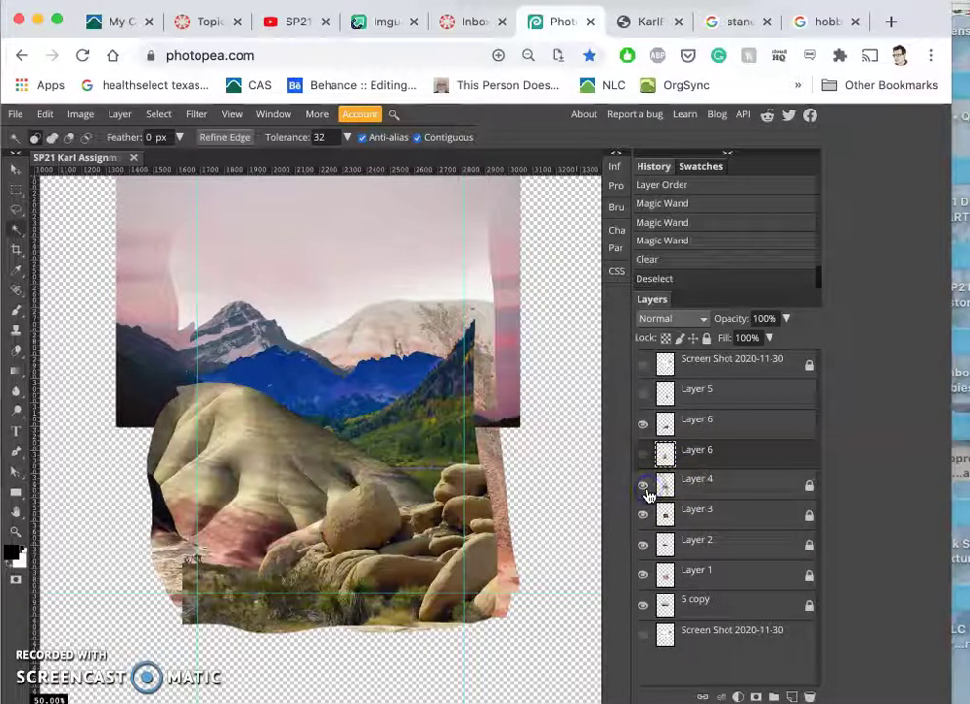
Step: Unlock Layer 4 with the pale hill behind the rock, and show the balanced rock layer again
left_click(736, 481)
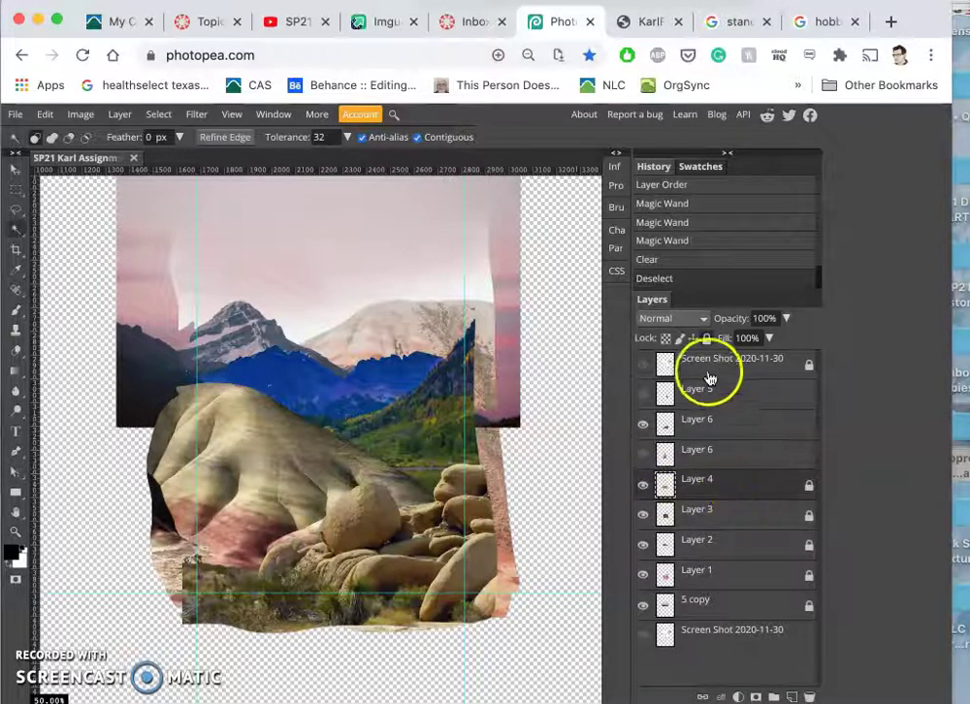
left_click(707, 340)
left_click(644, 488)
left_click(644, 488)
left_click(644, 456)
Step: Duplicate Layer 4 with the pale hill and hide the original
left_click(691, 486)
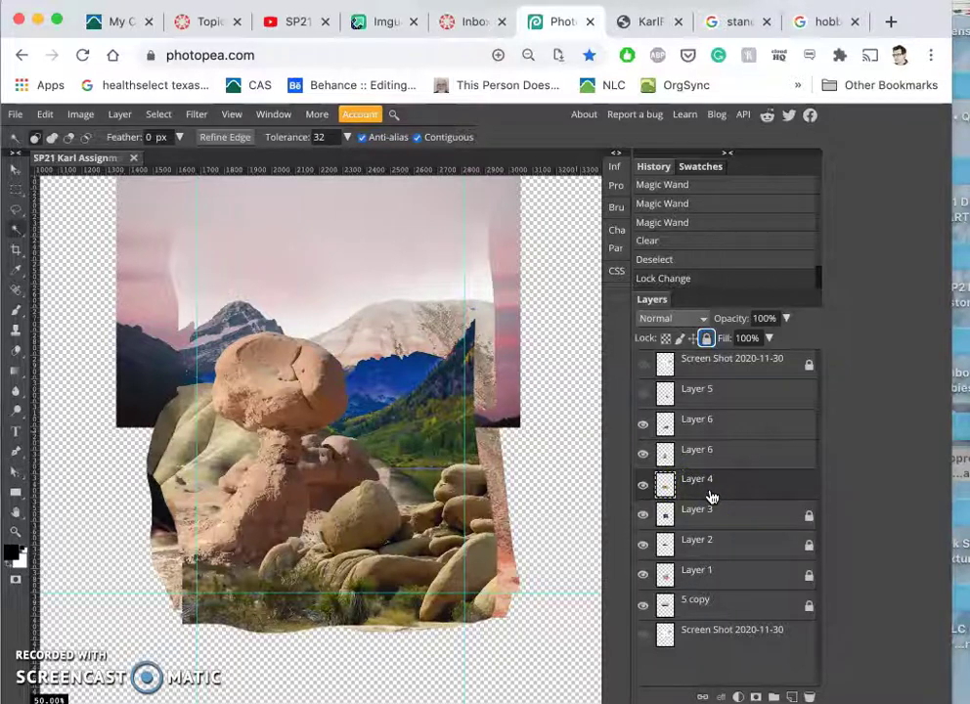
key("super+j")
left_click(644, 516)
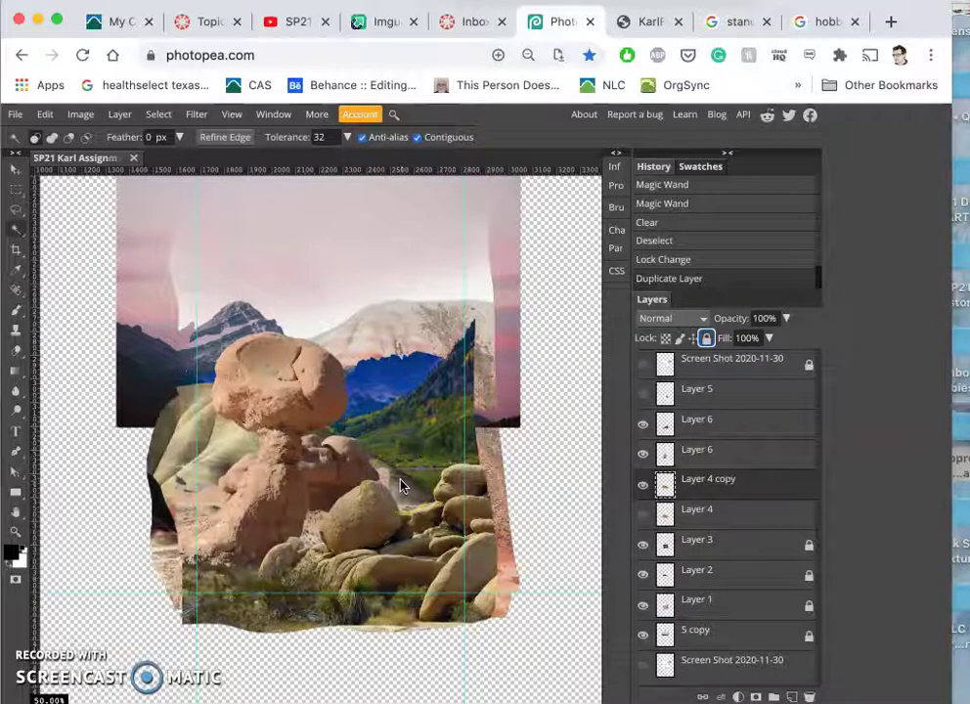
Step: Transform Layer 4 copy with the pale hill, reducing its height to 91.34% from above and rotating it -3.7°
key("alt+super+t")
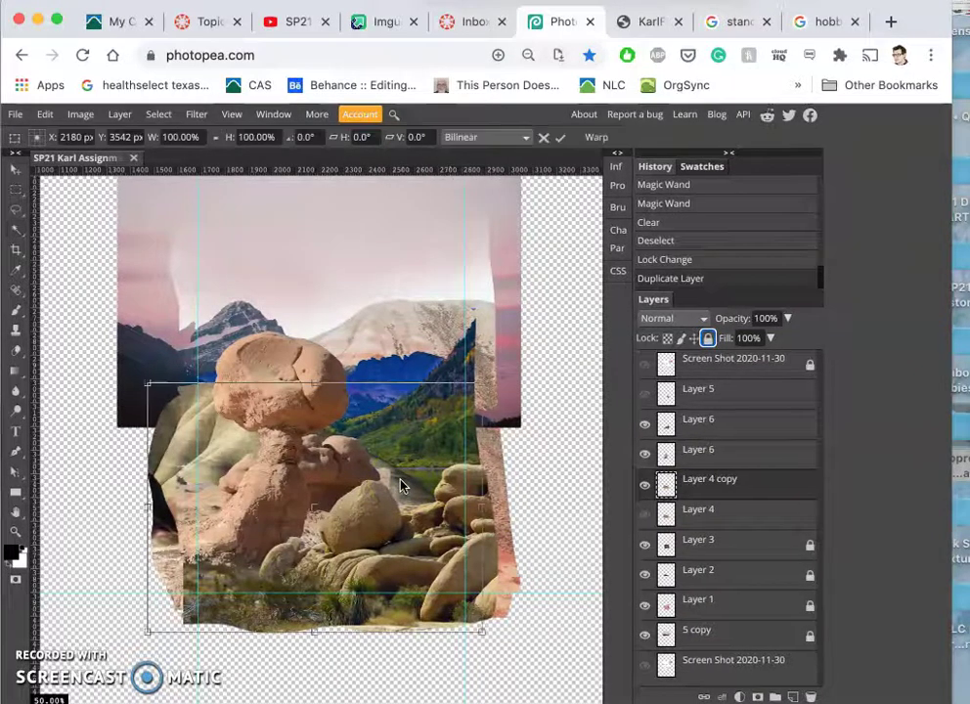
left_click(349, 401)
left_click_drag(313, 383, 312, 404)
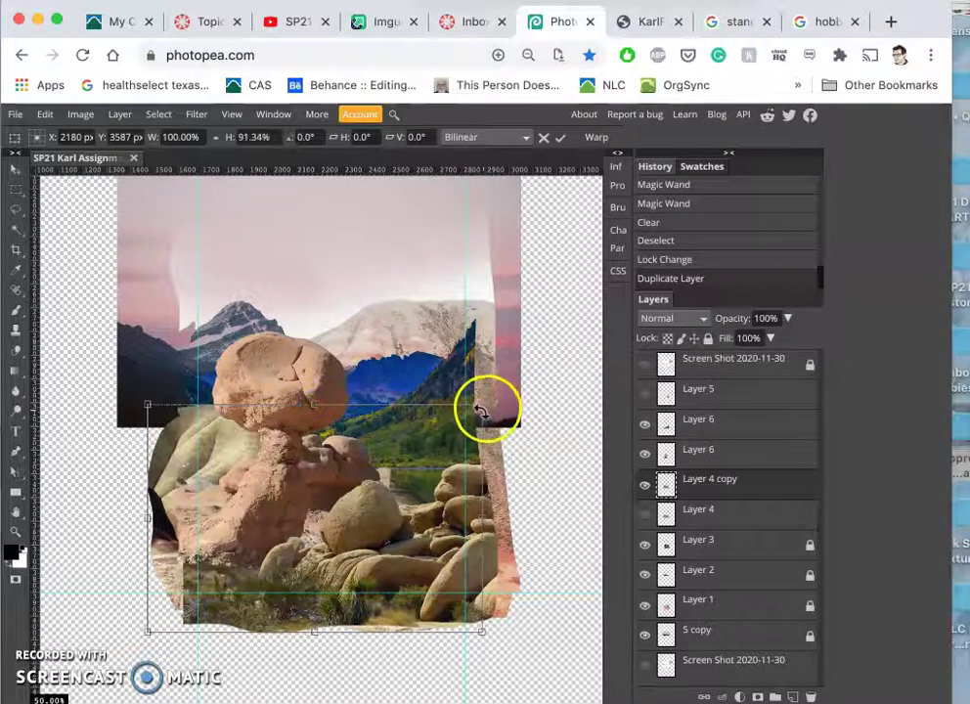
left_click_drag(489, 401, 487, 386)
Step: Warp the pale hill on Layer 4 copy by pulling its upper-left corner slightly upward, and apply the transform
right_click(427, 443)
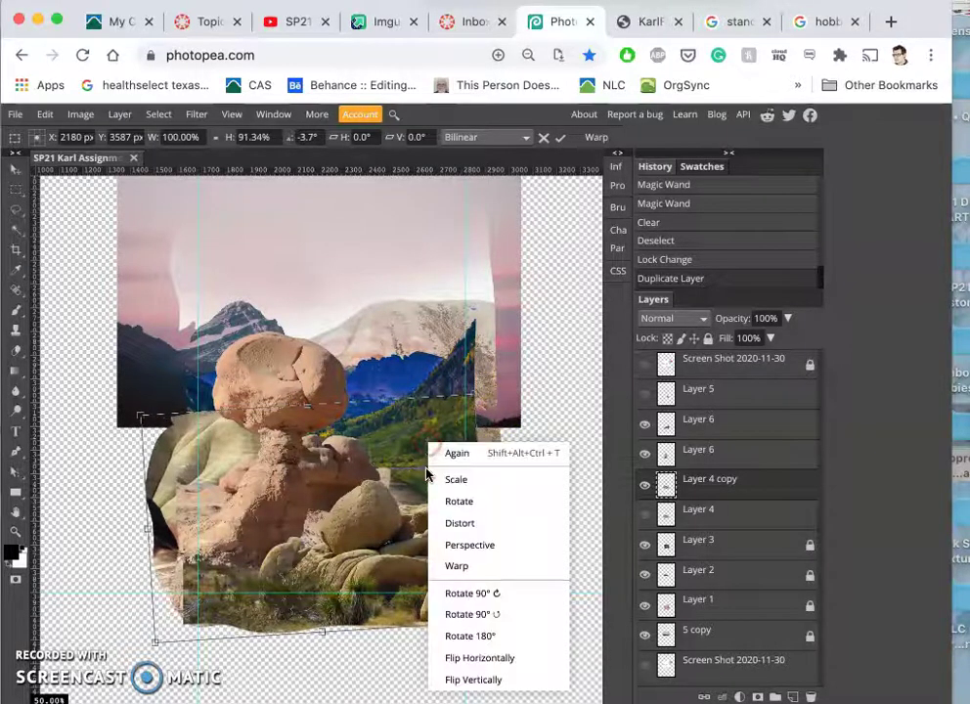
left_click(455, 568)
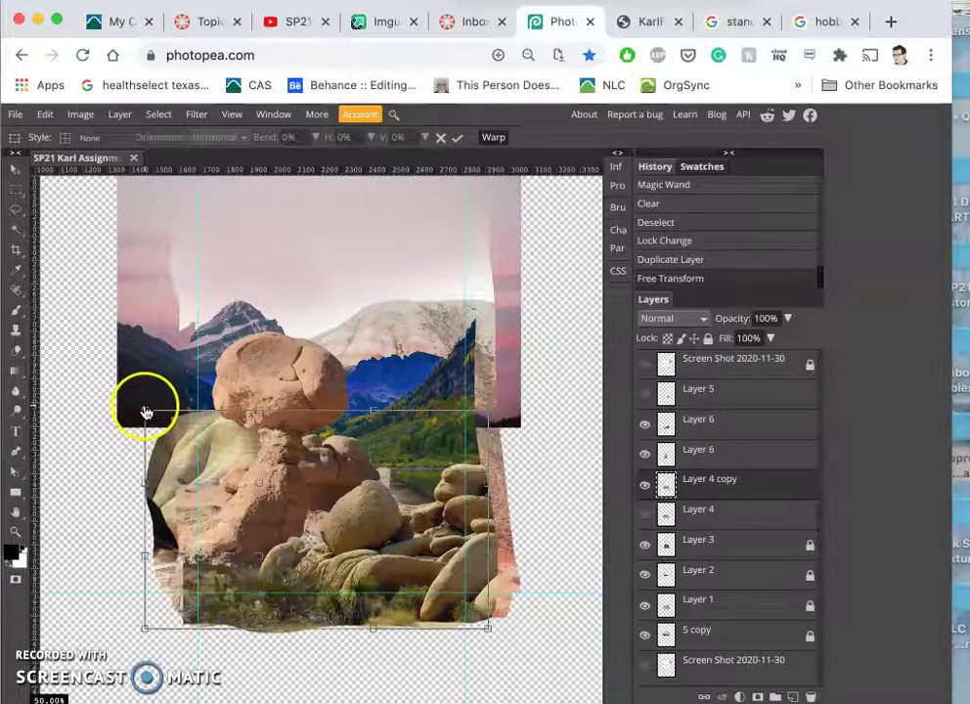
mouse_move(146, 412)
left_mouse_down()
mouse_move(141, 448)
mouse_move(140, 422)
mouse_move(162, 396)
mouse_move(152, 390)
left_mouse_up()
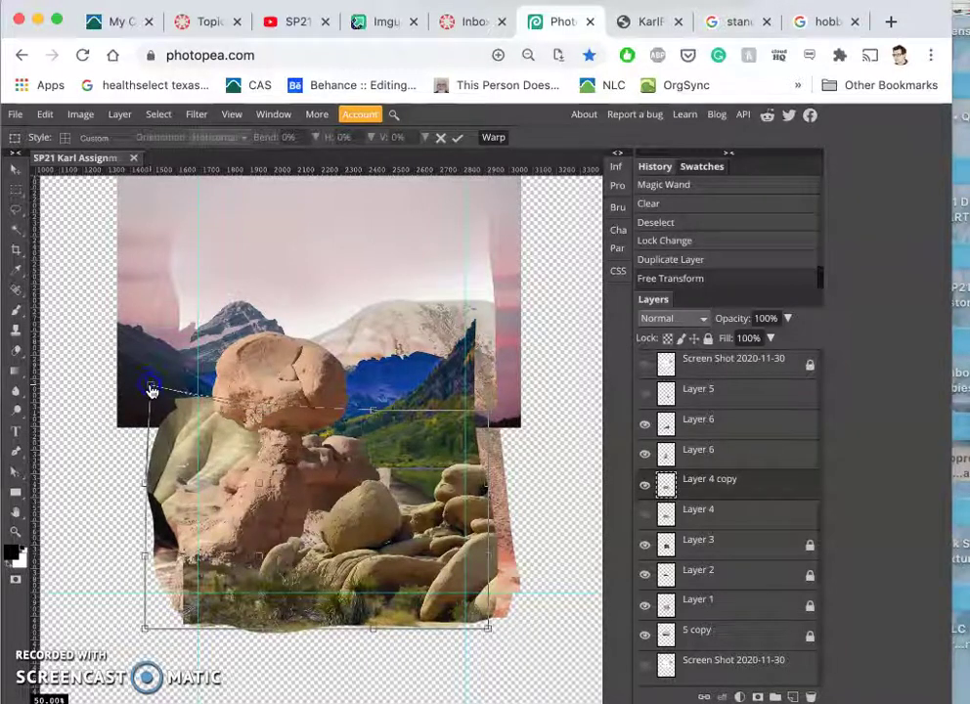
key("Return")
key("w")
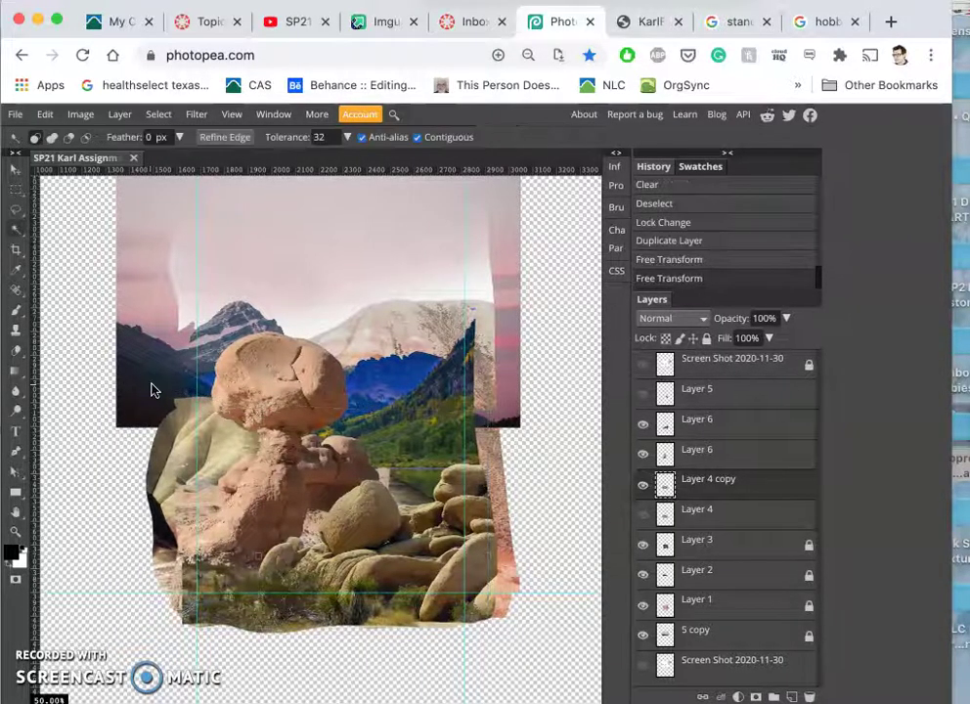
Step: Compare the reshaped hill on Layer 4 copy with the original Layer 4 by toggling their visibility, leaving the original hidden
key("ctrl+plus")
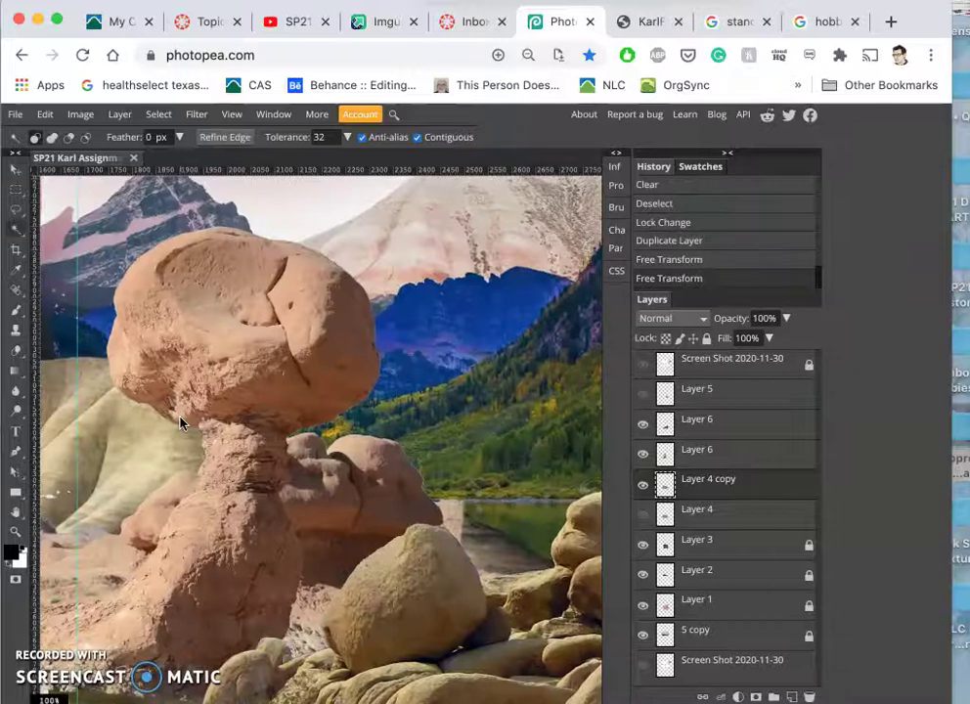
scroll(180, 423, "down", 3)
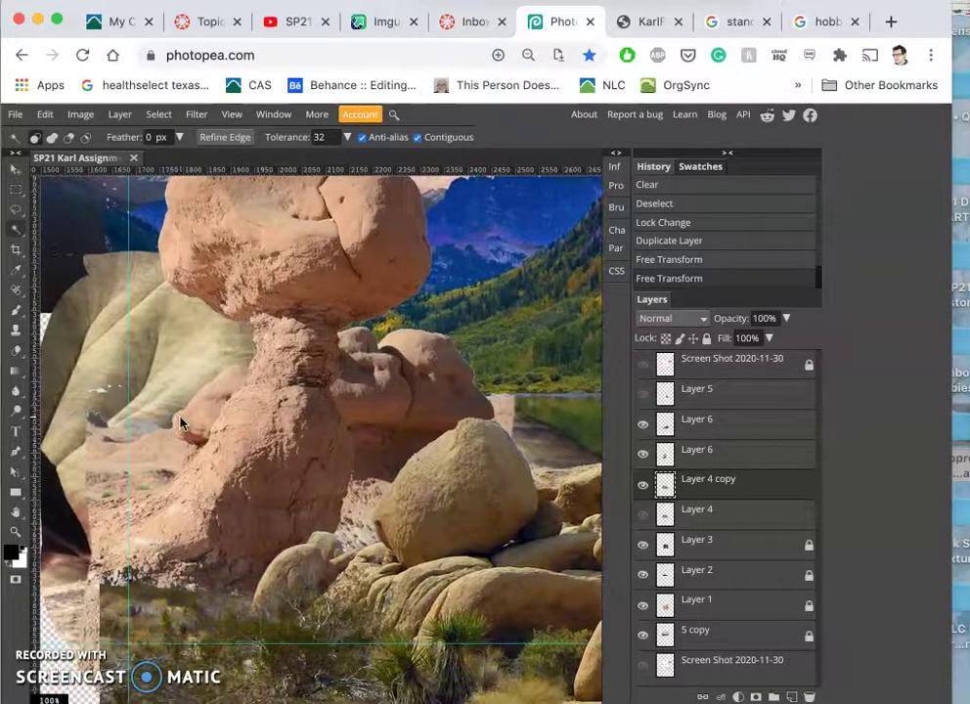
scroll(180, 422, "up", 3)
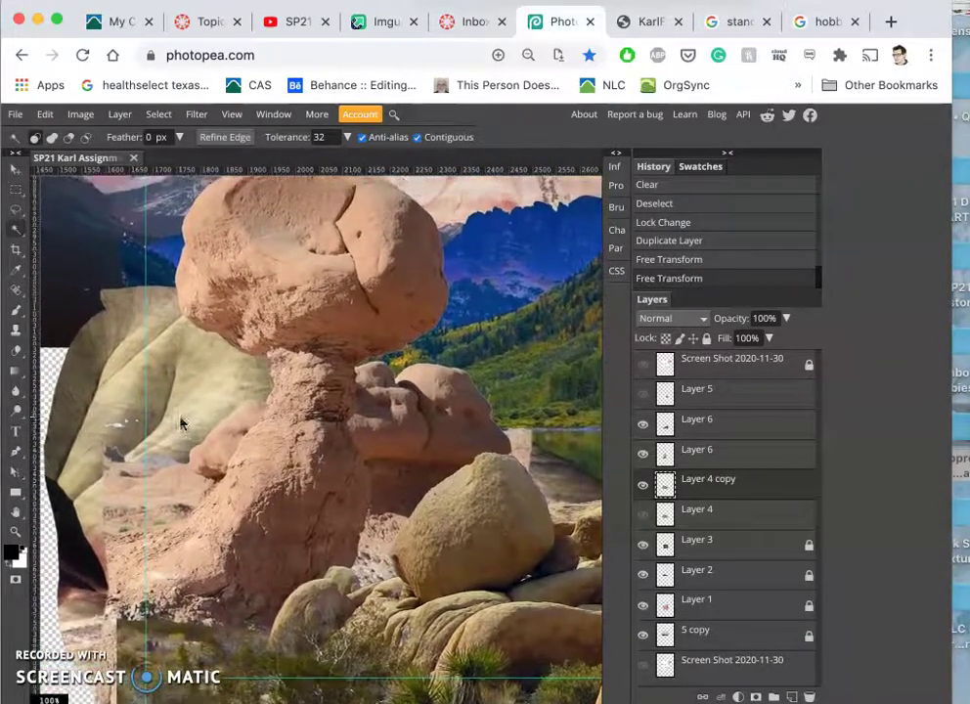
scroll(180, 423, "right", 1)
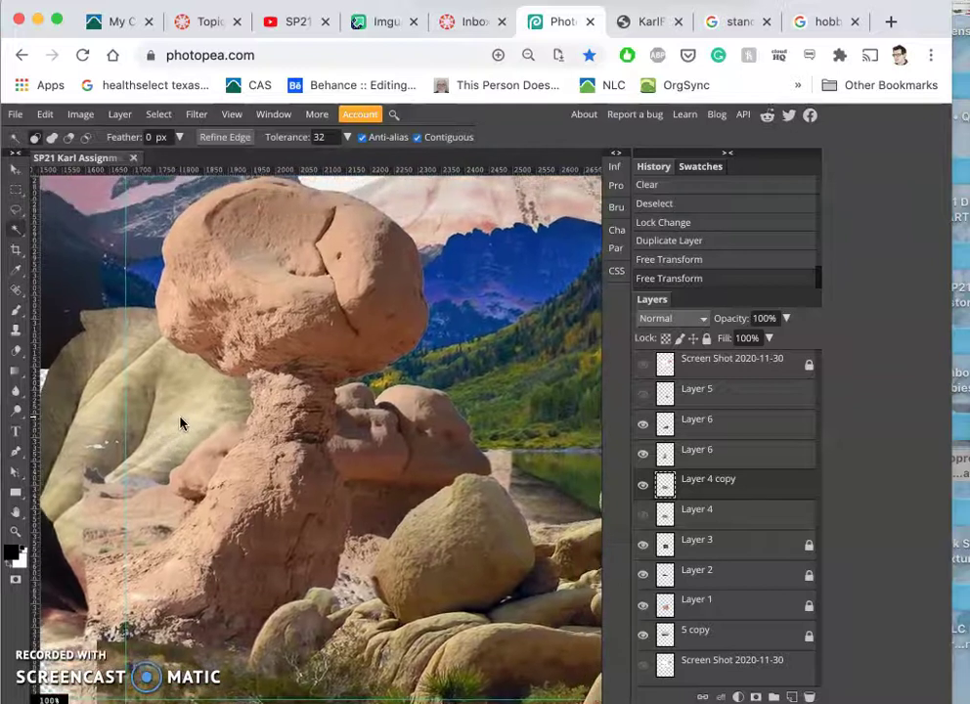
left_click(643, 514)
left_click(644, 485)
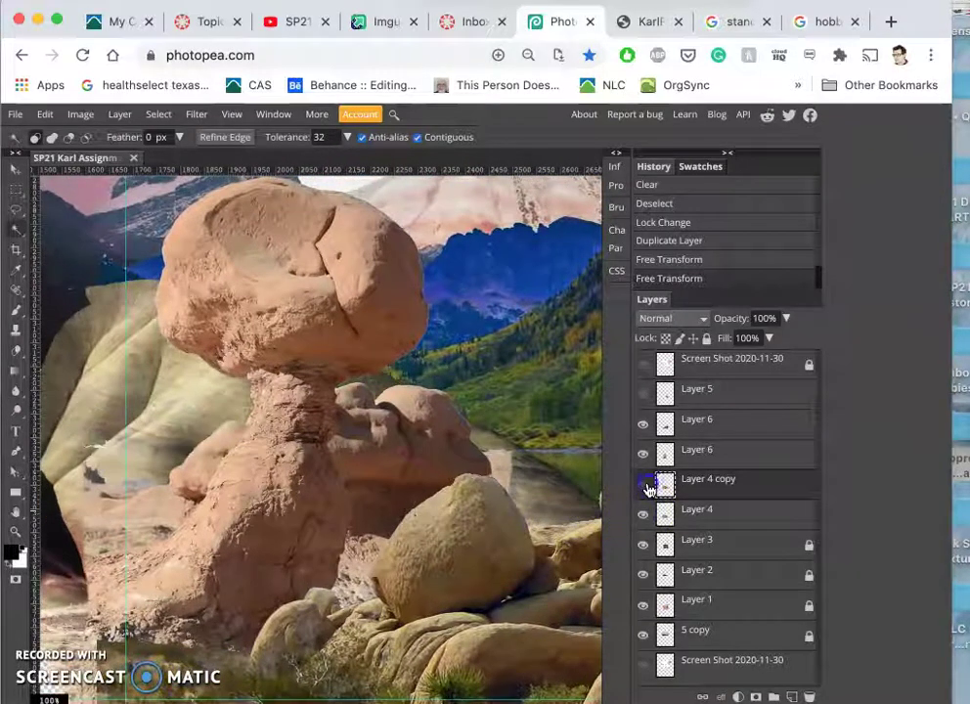
left_click(645, 485)
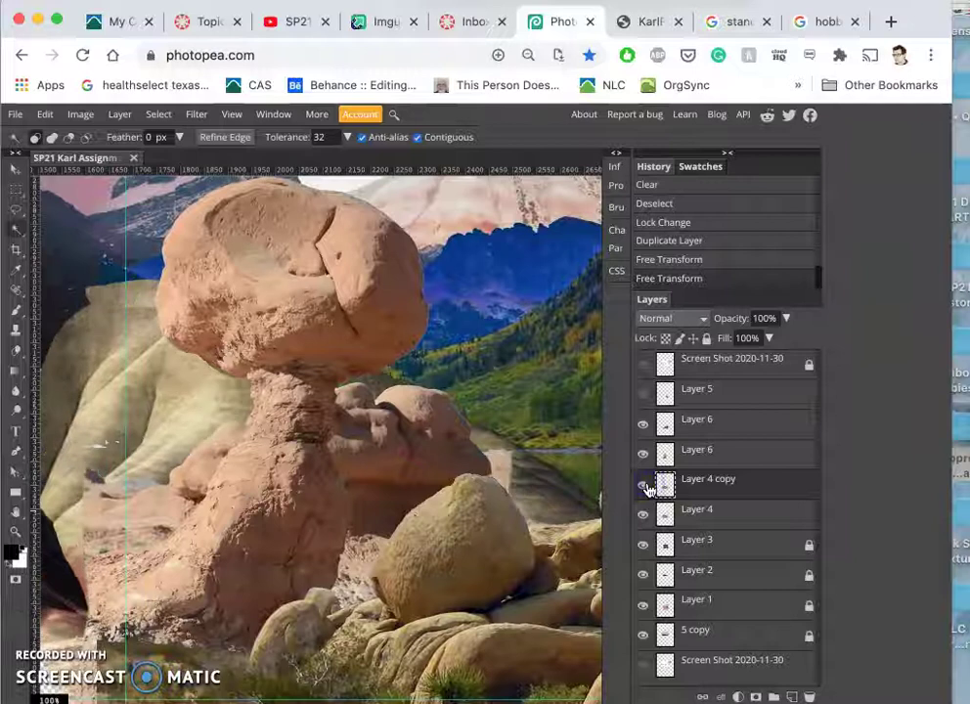
left_click(644, 514)
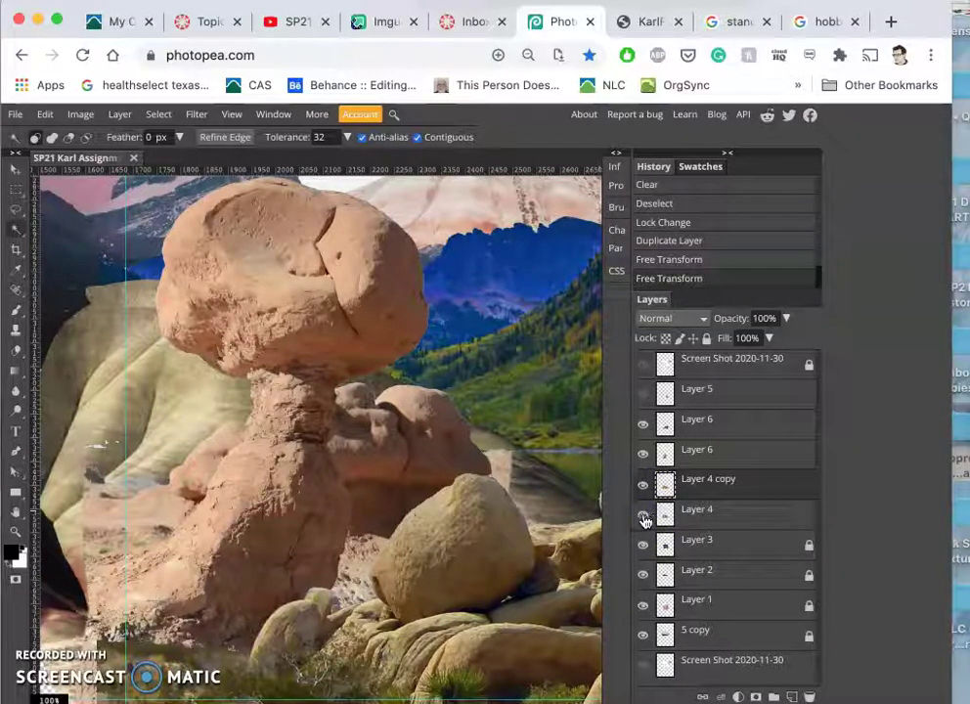
left_click(643, 515)
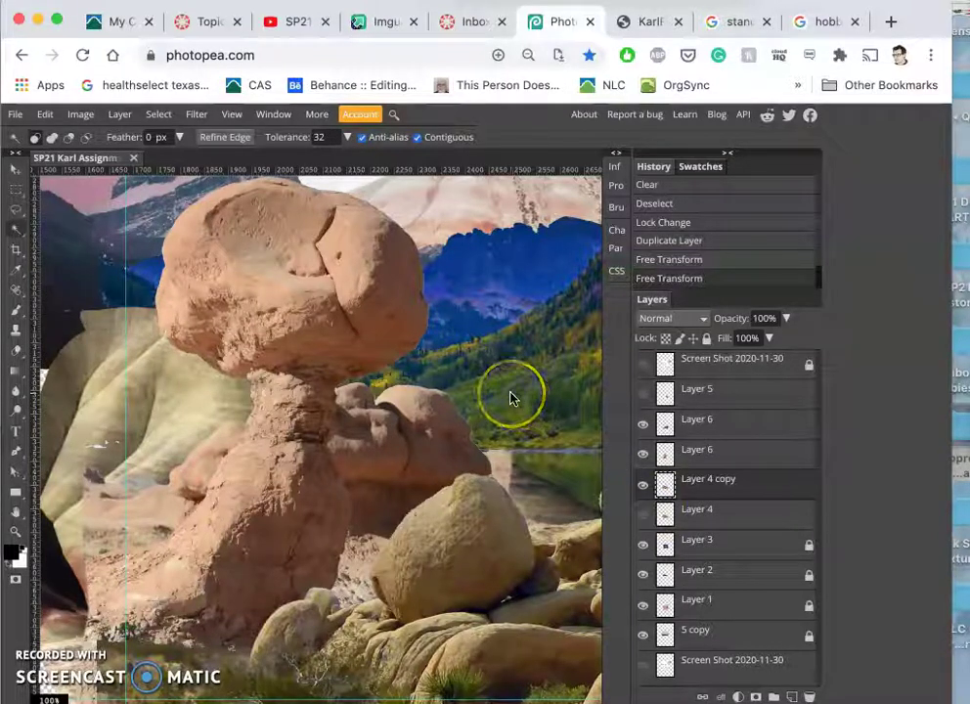
Step: Select the balanced rock layer and toggle its visibility to check whether the pale patch beside the lake belongs to it
scroll(510, 393, "right", 1)
scroll(509, 398, "right", 5)
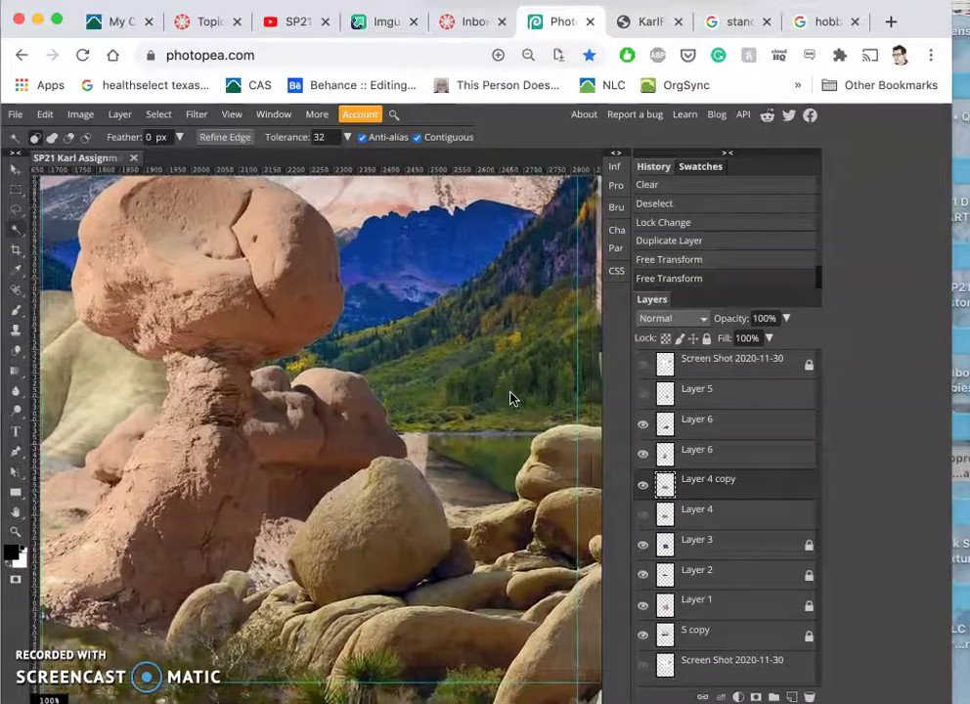
left_click(442, 439)
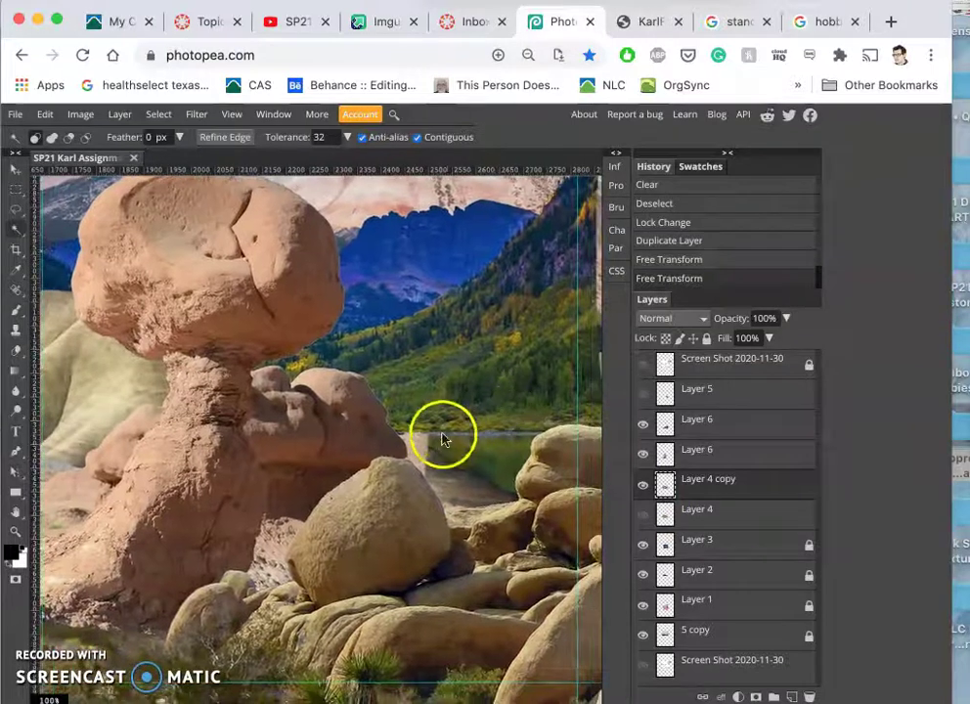
left_click(689, 452)
left_click(643, 455)
left_click(642, 455)
Step: Lasso the leftover pale patch beside the balanced rock's right edge with a 2 px feather, clear it and deselect
scroll(406, 461, "up", 5)
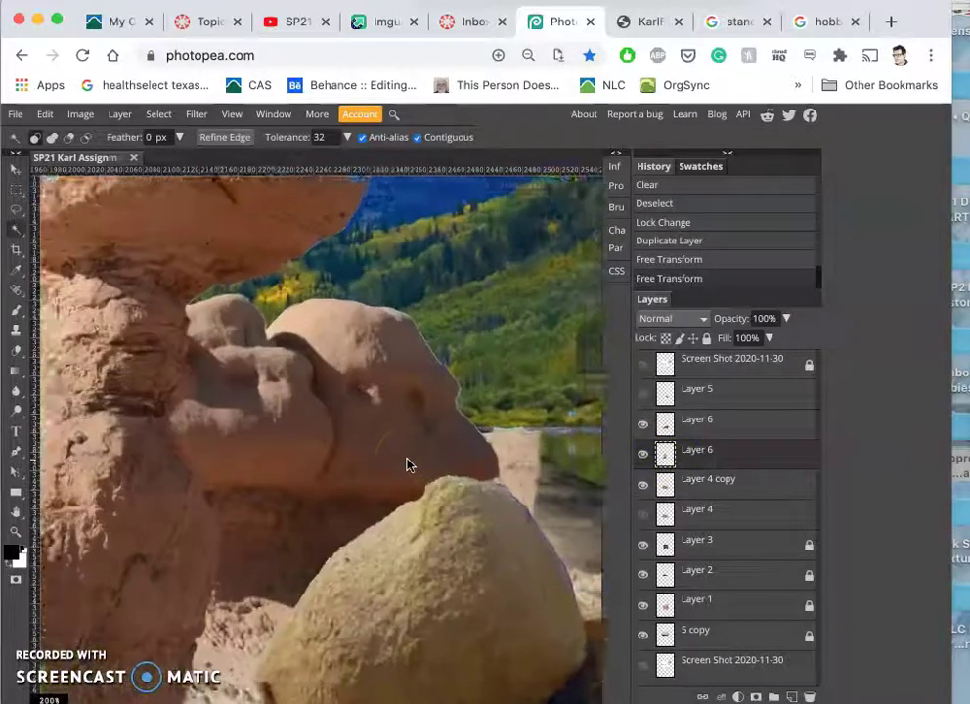
scroll(407, 461, "right", 2)
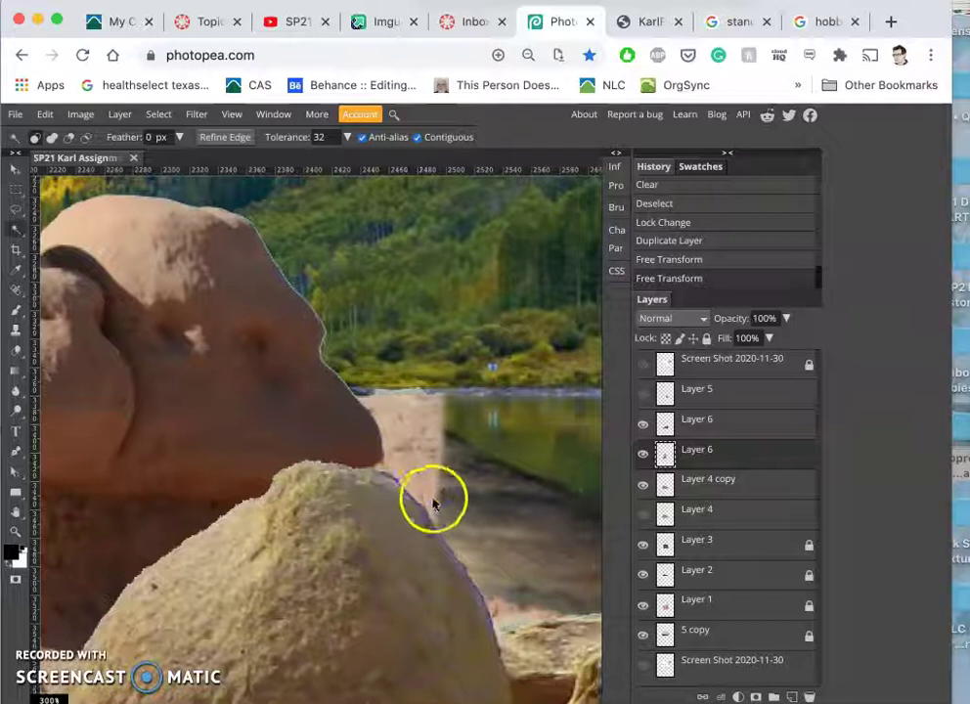
left_click(17, 209)
mouse_move(317, 338)
left_mouse_down()
mouse_move(376, 417)
mouse_move(375, 464)
left_mouse_up()
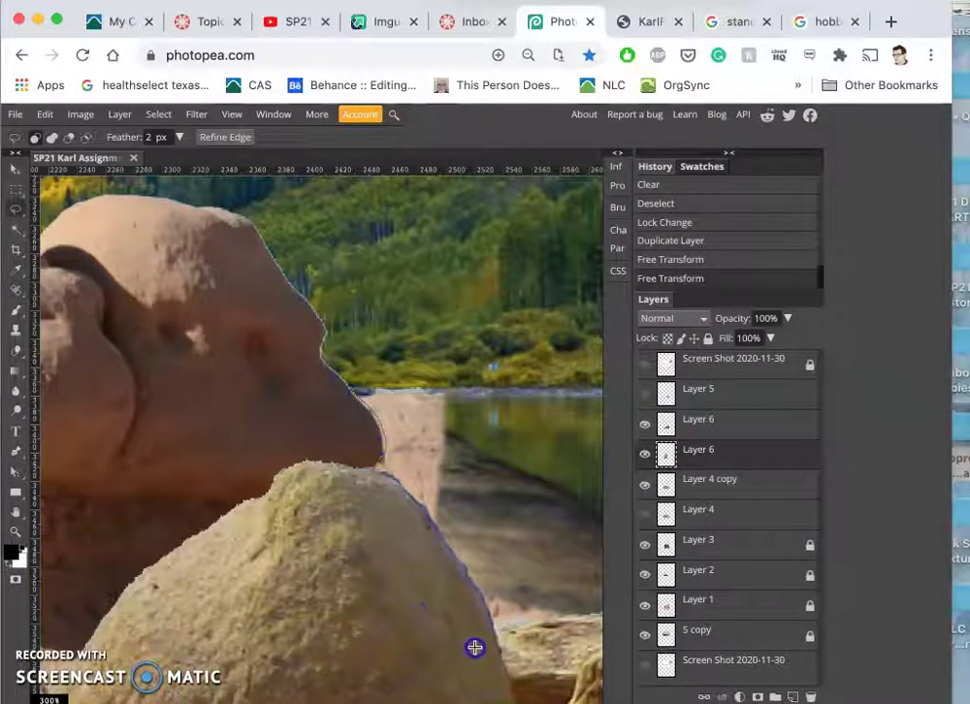
left_click_drag(476, 646, 505, 639)
mouse_move(540, 537)
left_mouse_down()
mouse_move(498, 424)
mouse_move(437, 356)
mouse_move(400, 344)
left_mouse_up()
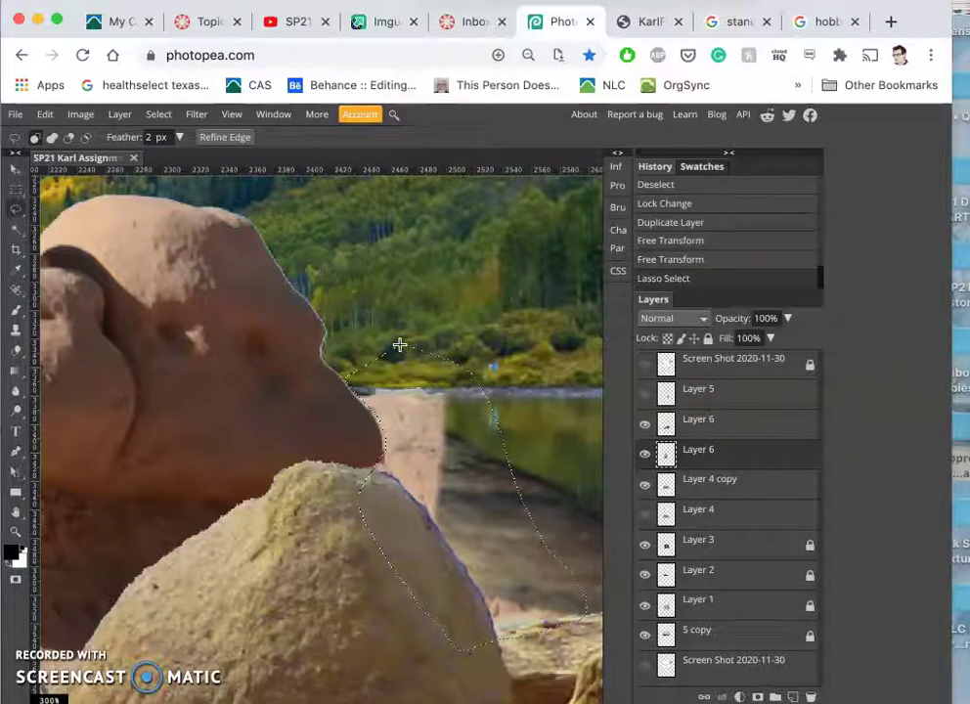
key("Delete")
left_click(444, 329)
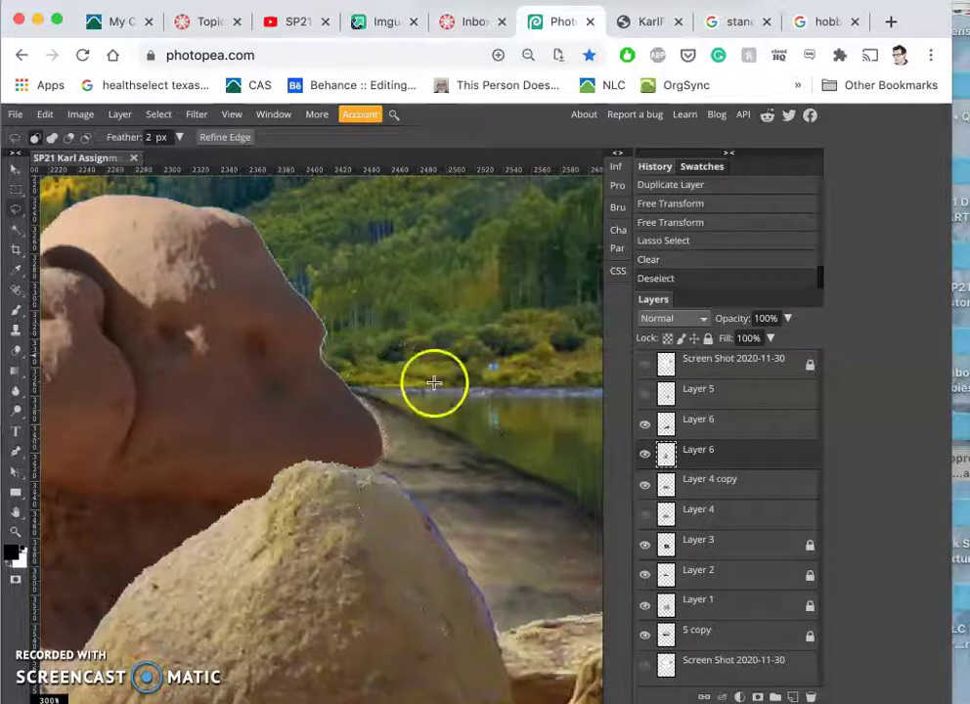
Step: Examine the cut edges of the balanced rock up close, from its lower right side around to its top
scroll(242, 519, "up", 4)
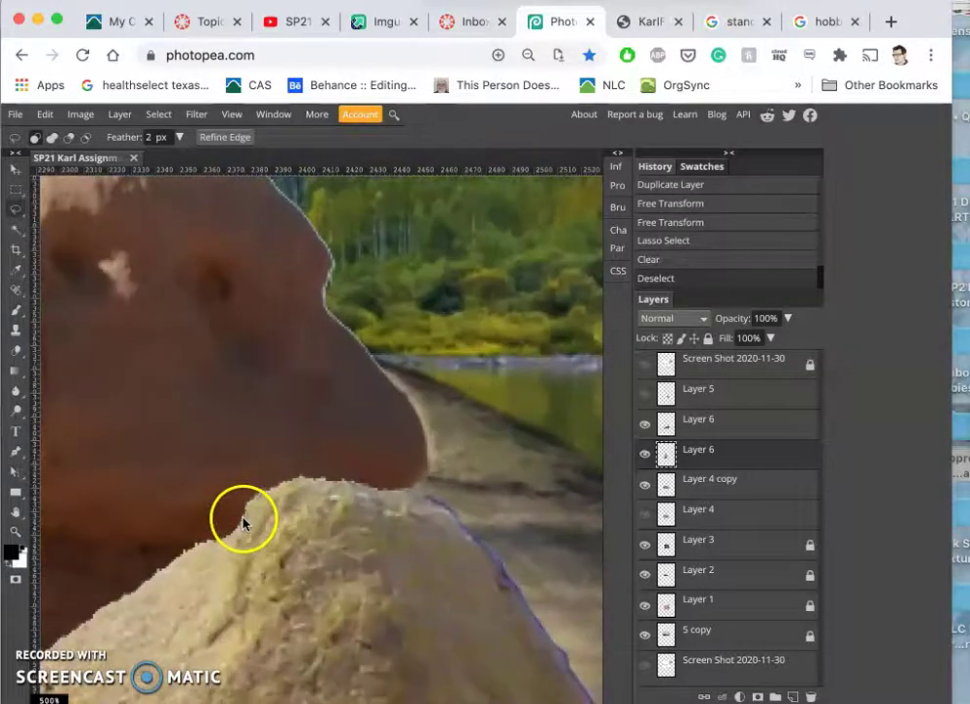
scroll(341, 346, "up", 3)
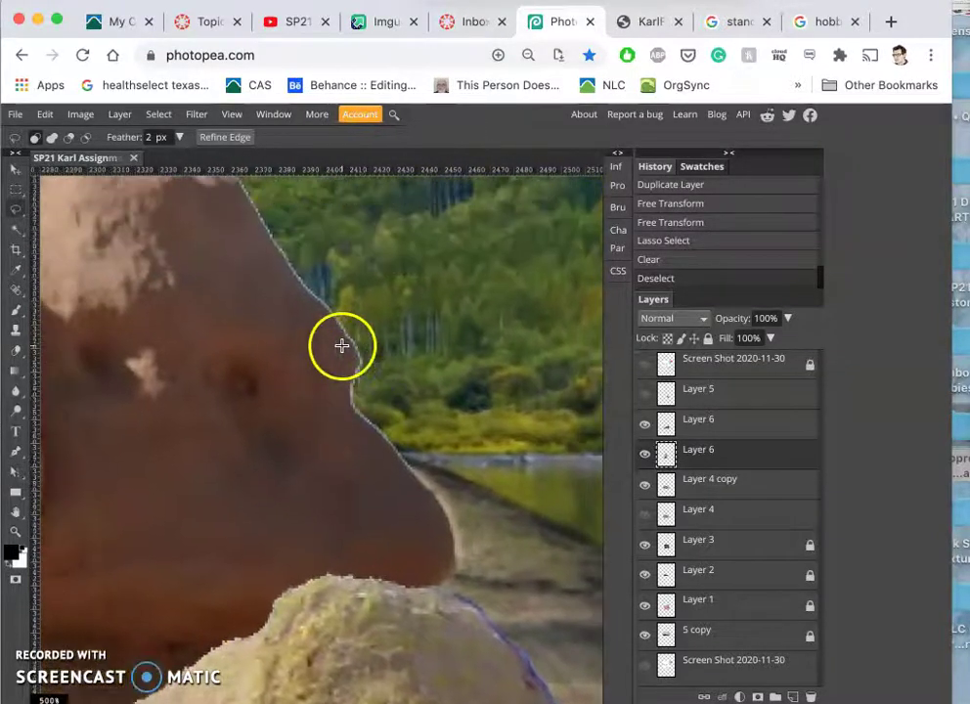
scroll(323, 322, "up", 3)
scroll(318, 330, "up", 5)
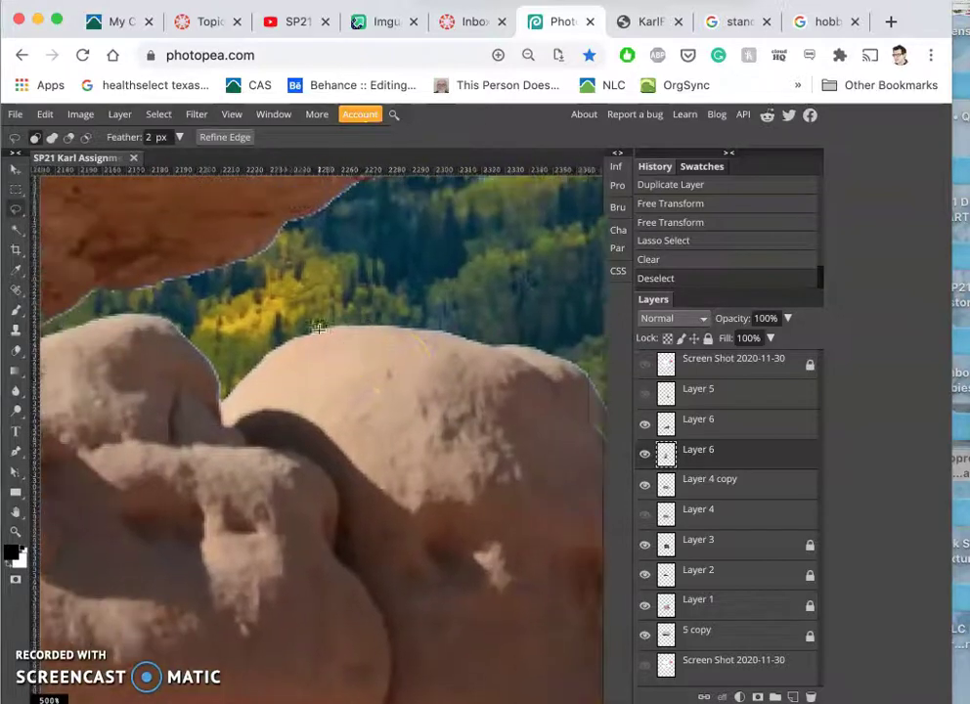
scroll(319, 330, "up", 3)
scroll(318, 331, "up", 5)
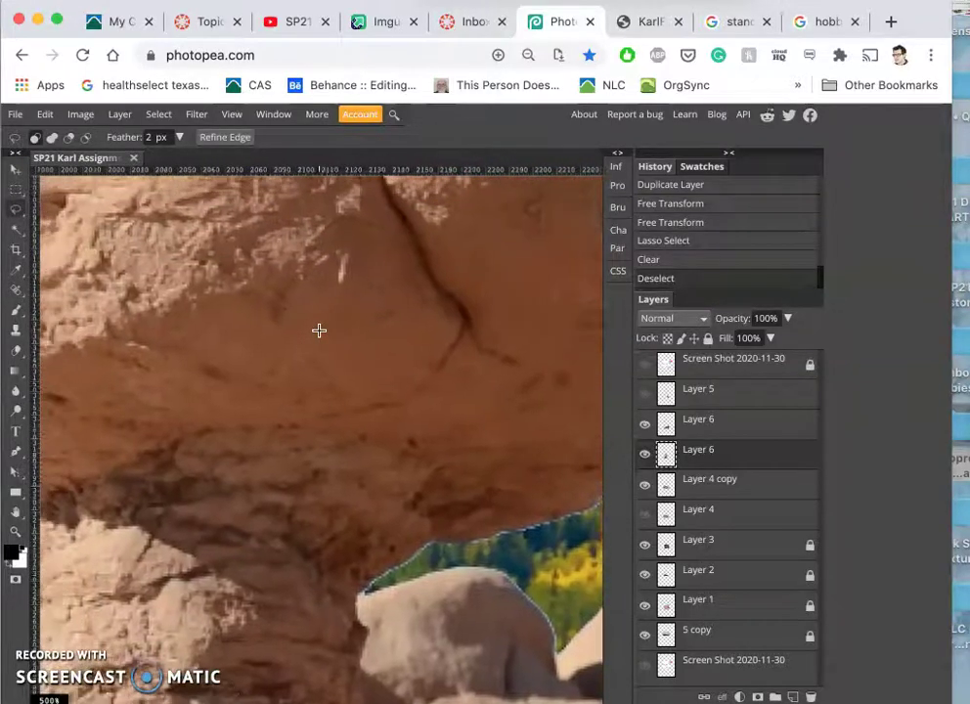
scroll(318, 330, "left", 5)
scroll(319, 331, "up", 3)
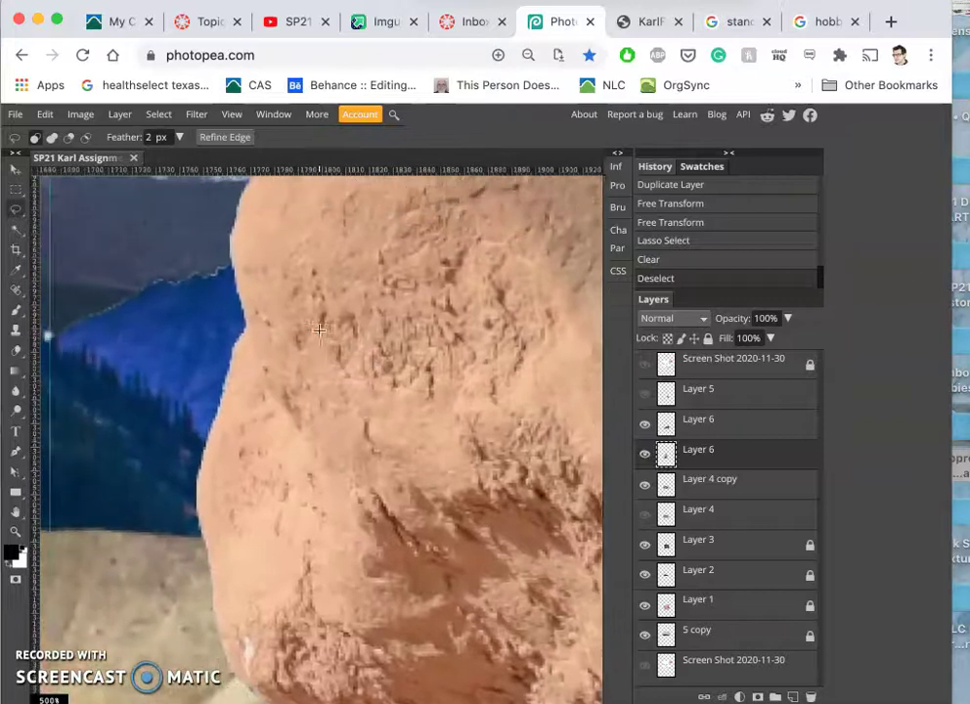
scroll(319, 330, "up", 10)
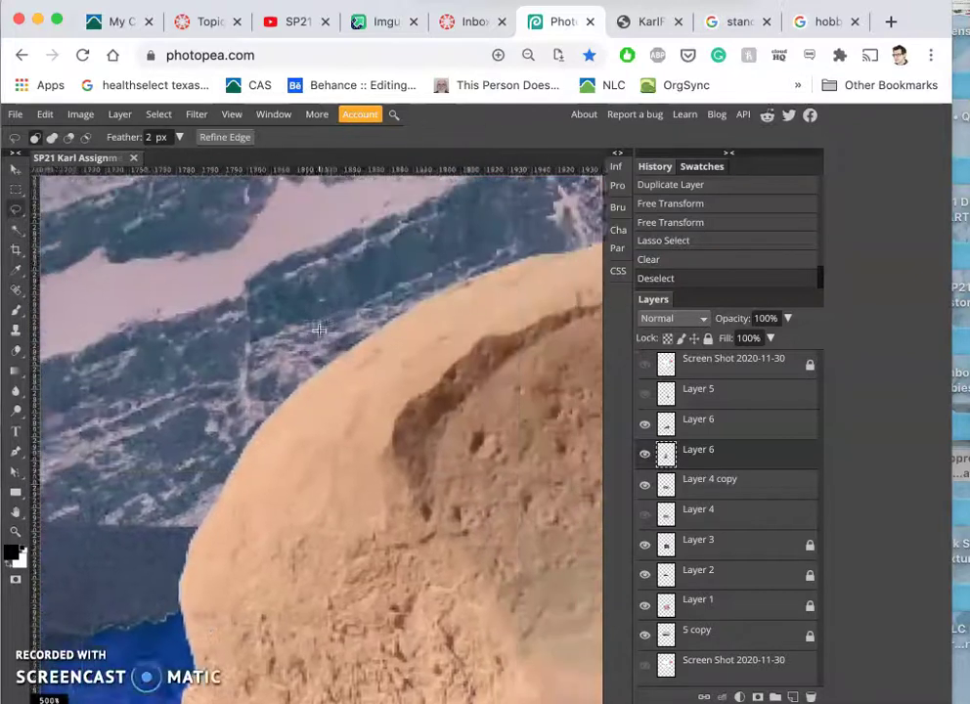
scroll(319, 331, "up", 3)
scroll(319, 330, "right", 3)
scroll(319, 335, "down", 10)
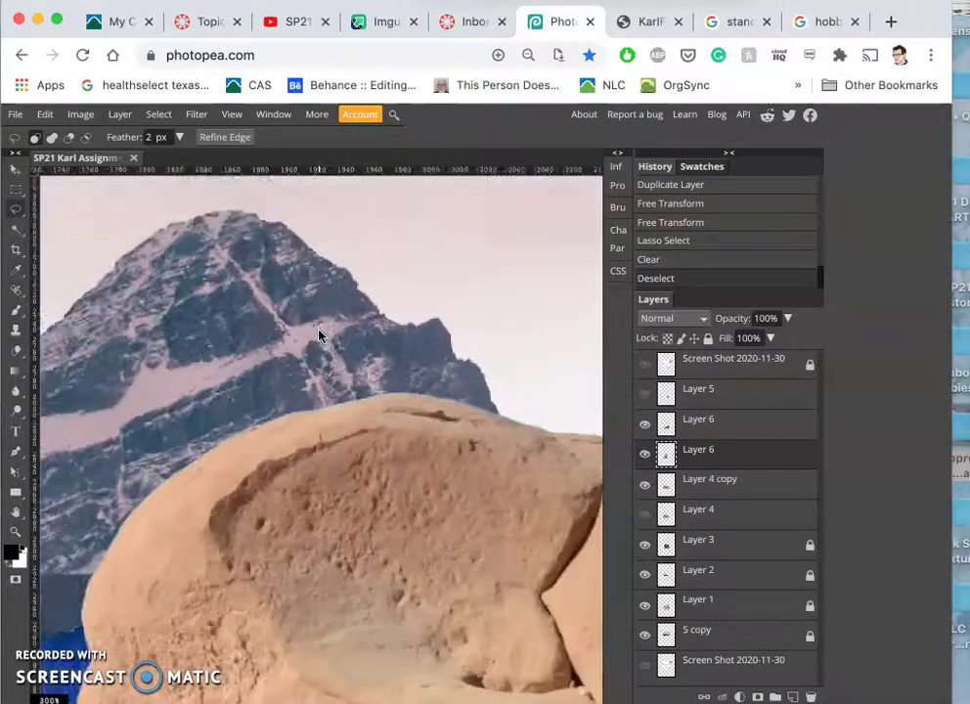
Step: Compare the whole collage with and without the balanced rock by toggling its layer's visibility
scroll(319, 336, "down", 3)
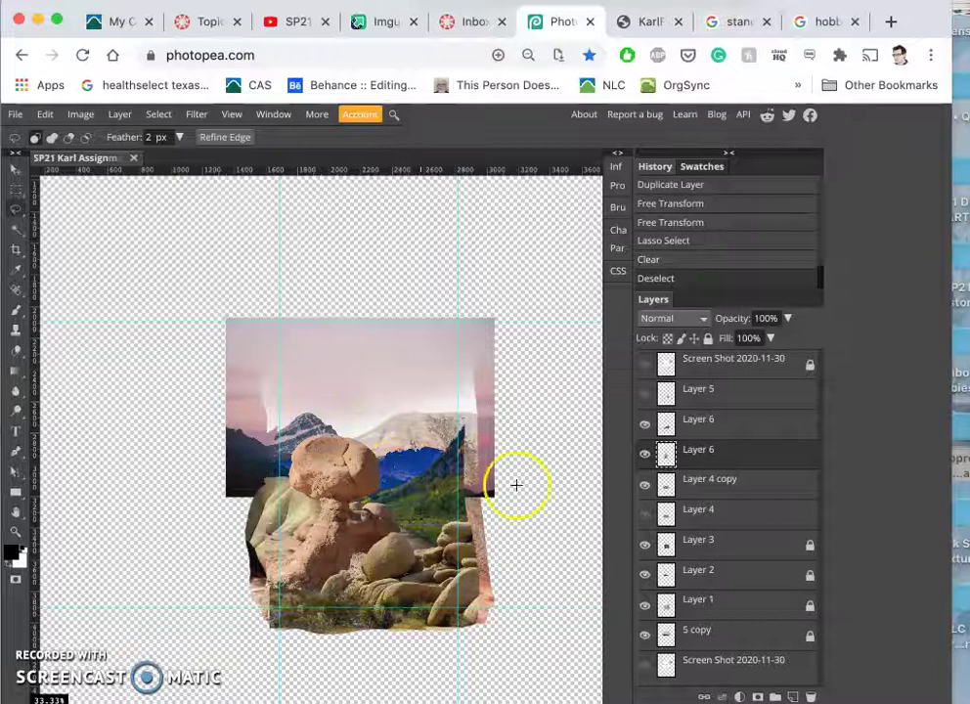
left_click(644, 455)
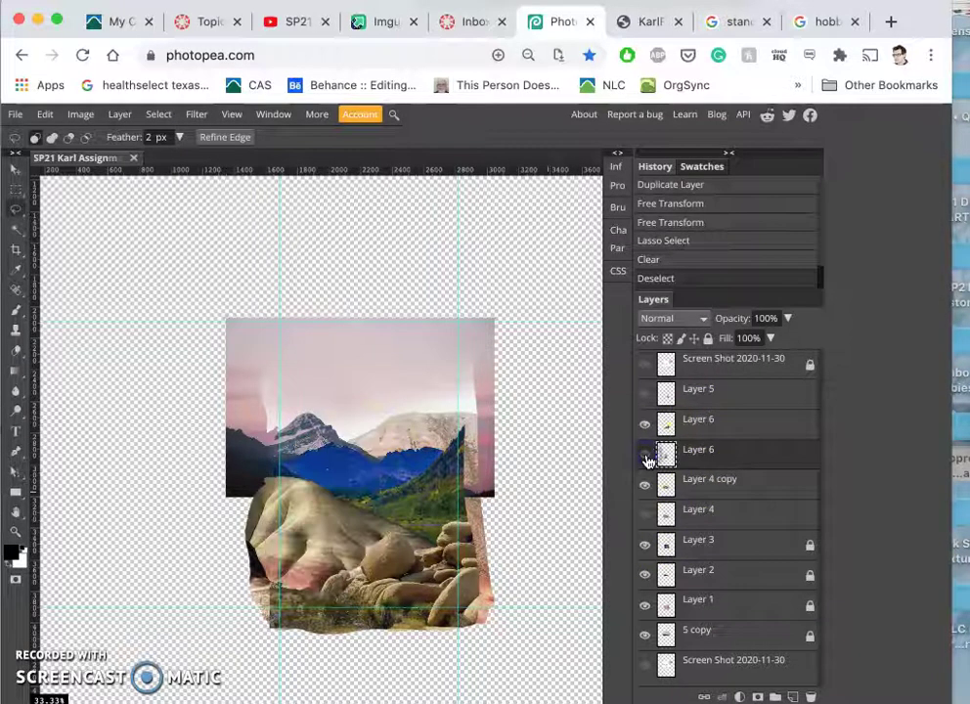
left_click(646, 457)
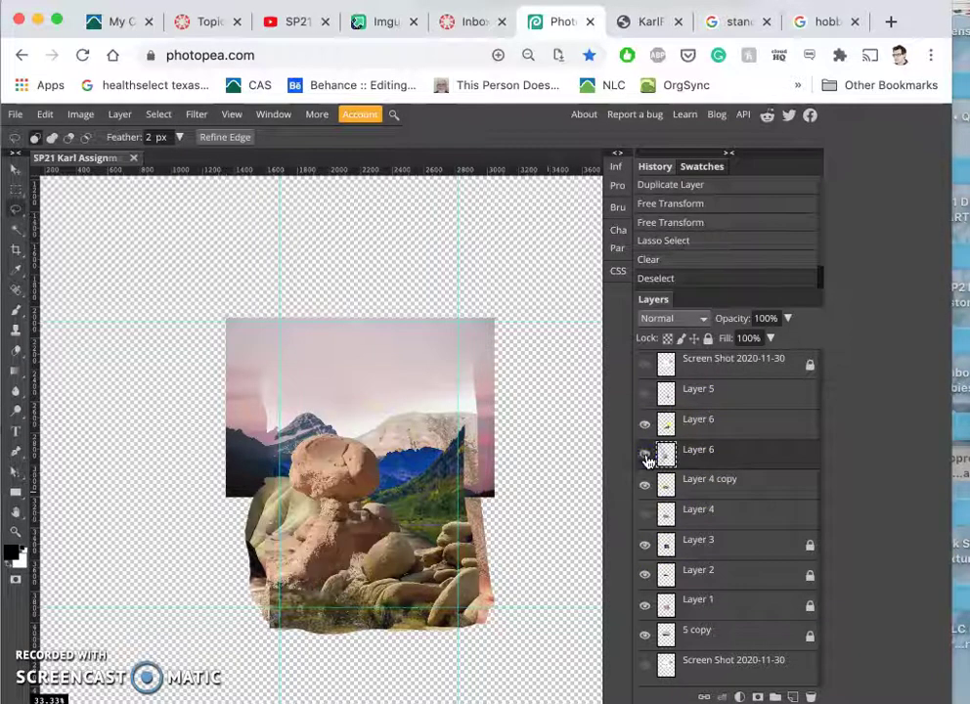
Step: Move the balanced rock layer slightly downward in the collage
left_click(706, 460)
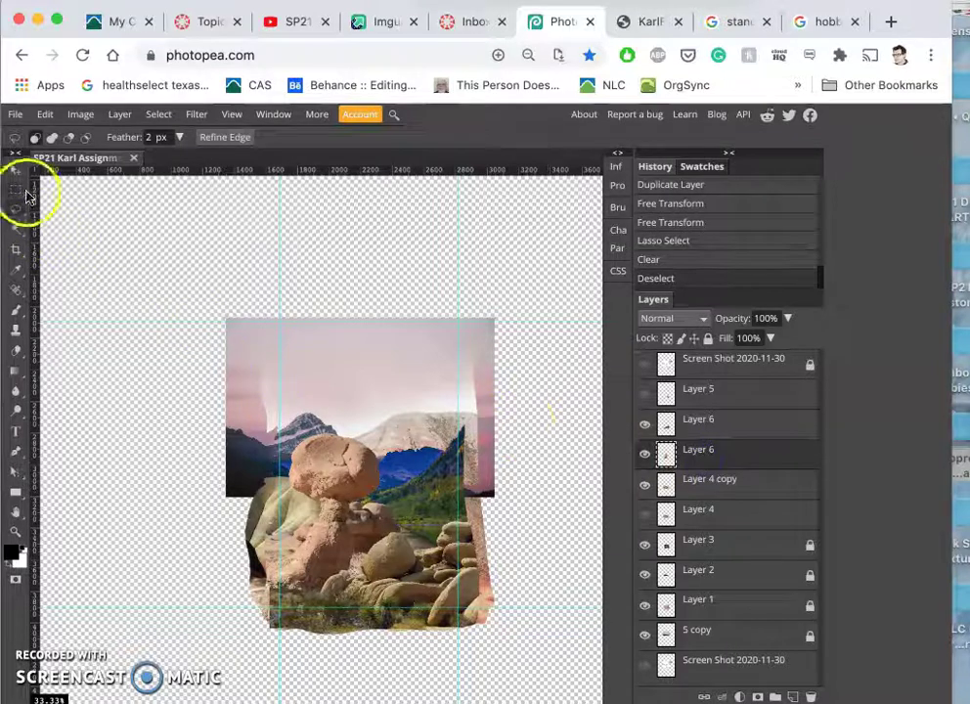
left_click(15, 170)
left_click_drag(368, 455, 359, 492)
Step: Scale the balanced rock layer up slightly in proportion with Free Transform and apply it
key("alt+super+t")
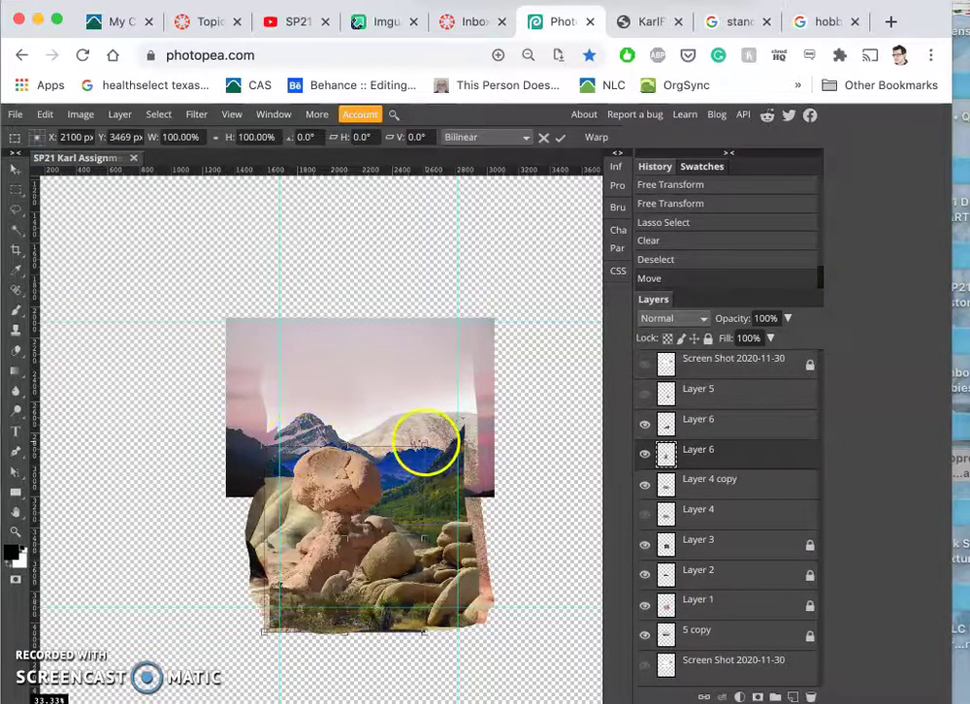
left_click_drag(424, 443, 425, 442)
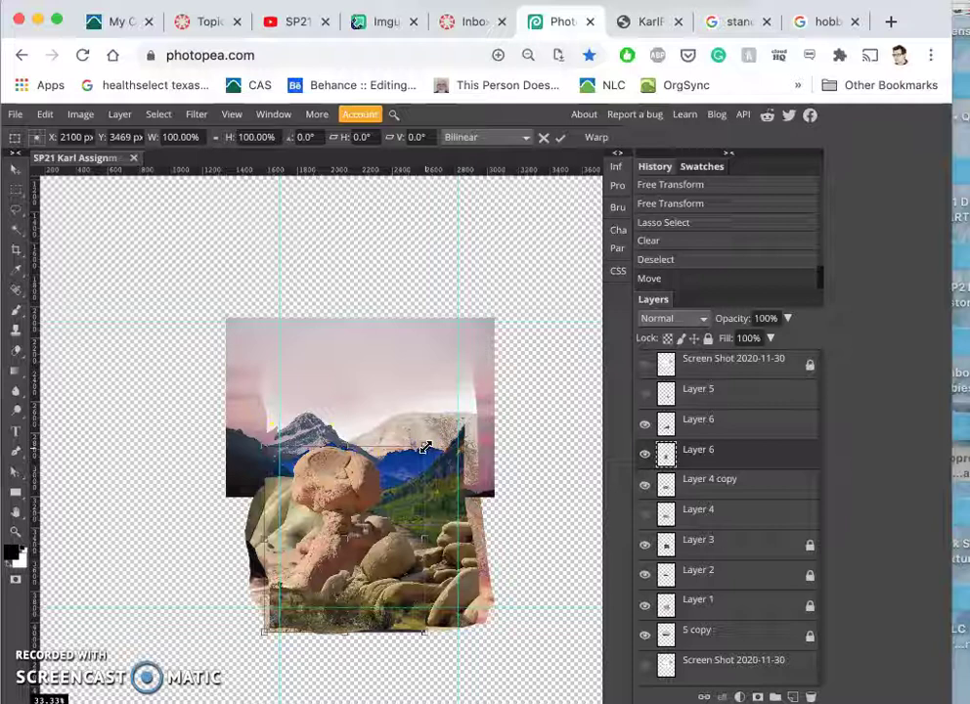
left_click_drag(424, 446, 411, 466)
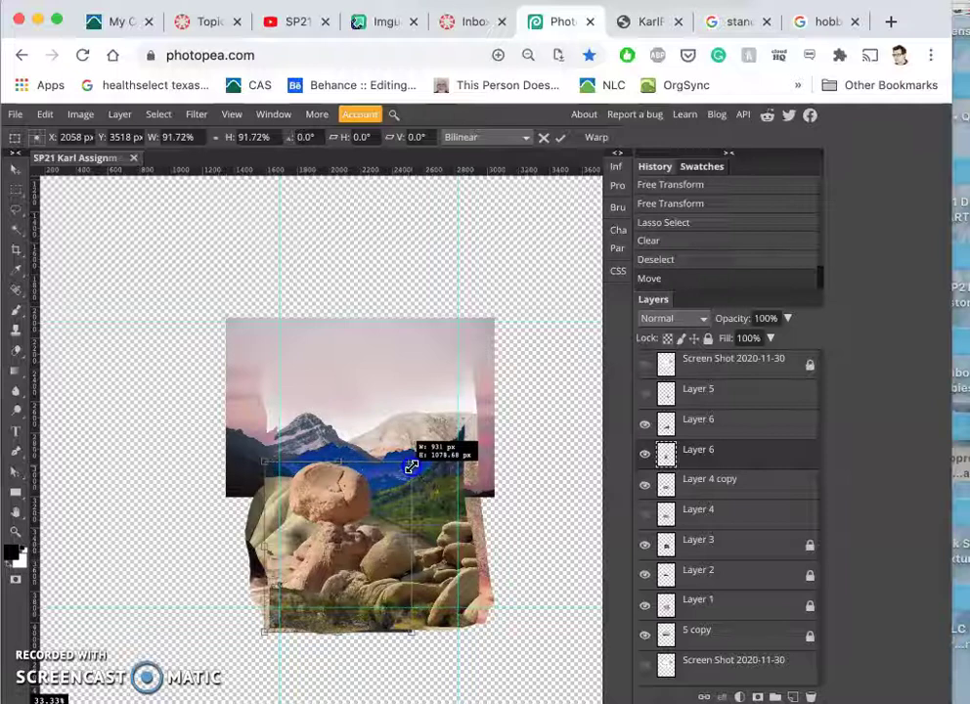
left_click_drag(412, 467, 412, 466)
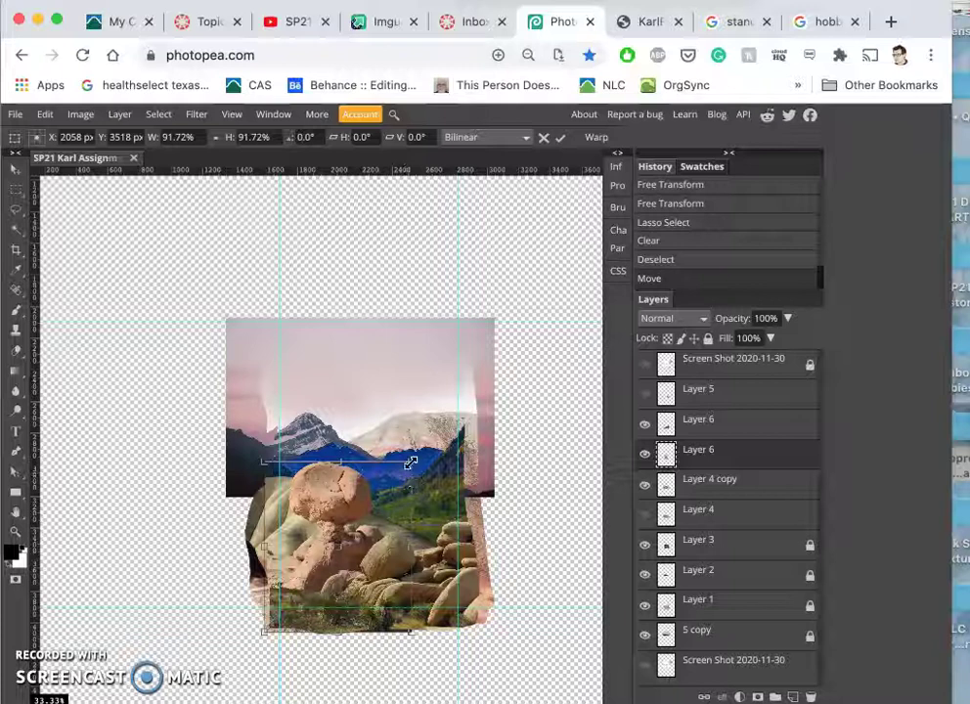
left_click_drag(411, 463, 431, 428)
key("Return")
Step: Duplicate the balanced rock layer and hide the original as a backup
left_click(388, 463)
key("super+plus")
key("super+plus")
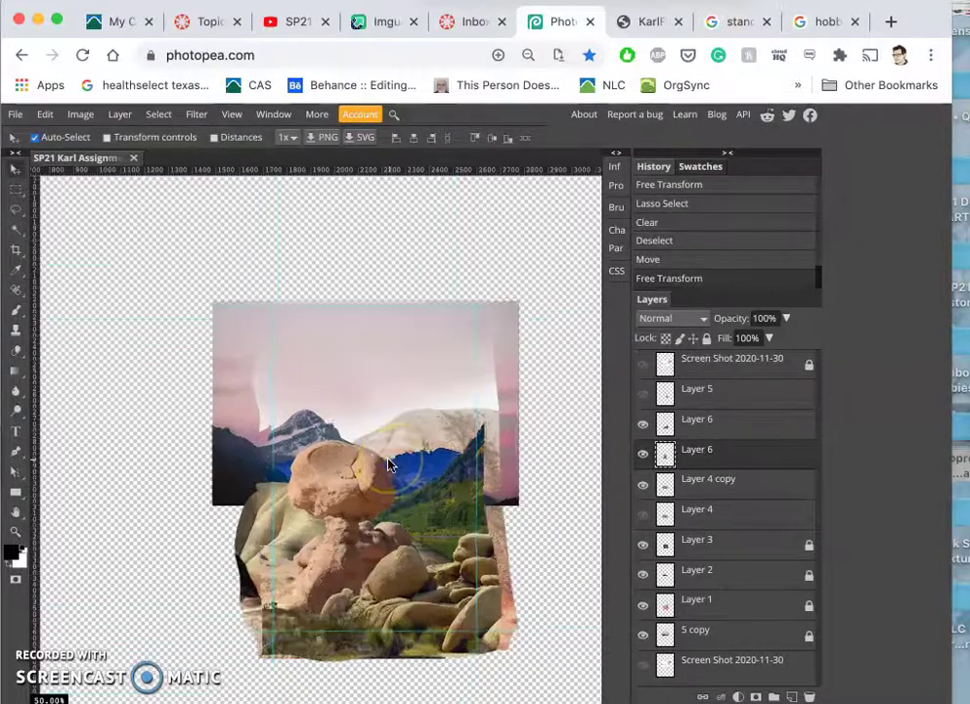
scroll(388, 464, "down", 2)
scroll(388, 463, "right", 2)
left_click(377, 466)
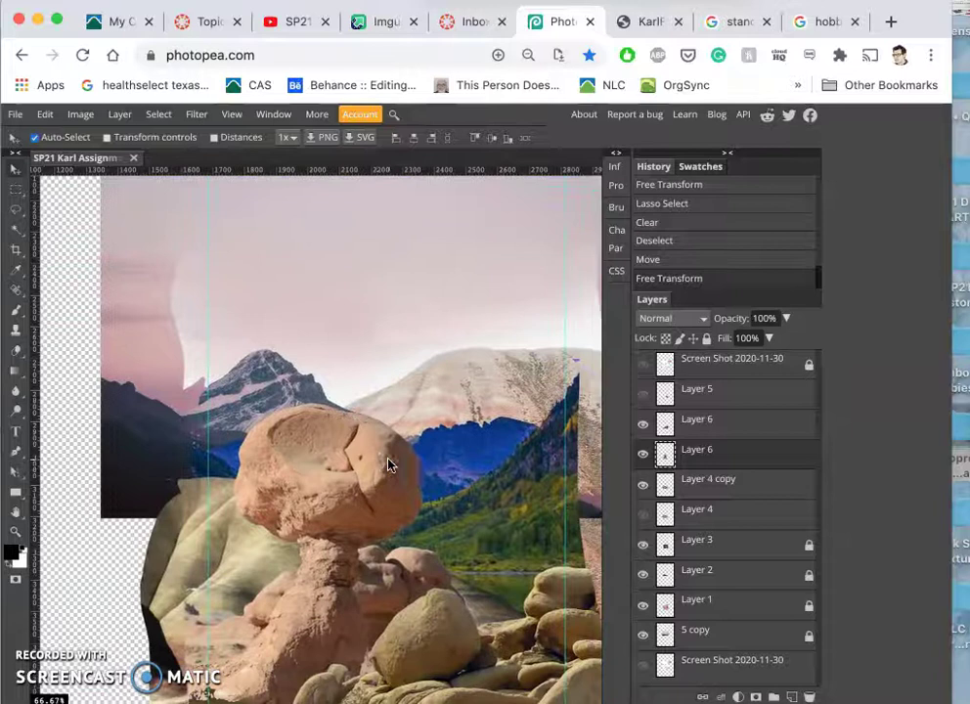
scroll(352, 447, "down", 1)
scroll(352, 447, "right", 1)
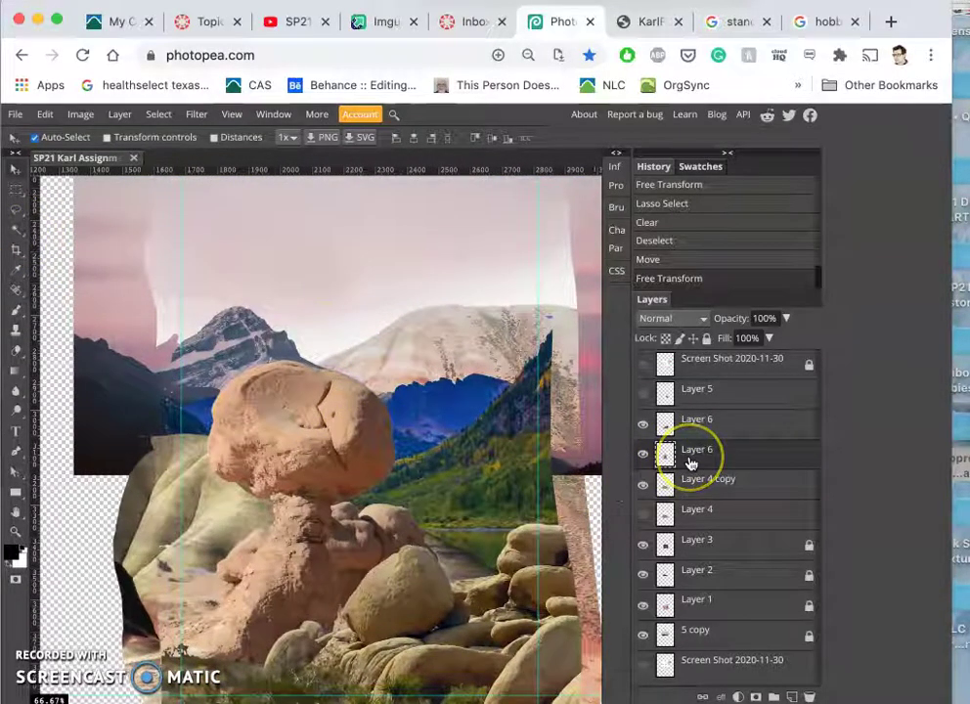
key("super+j")
left_click(644, 483)
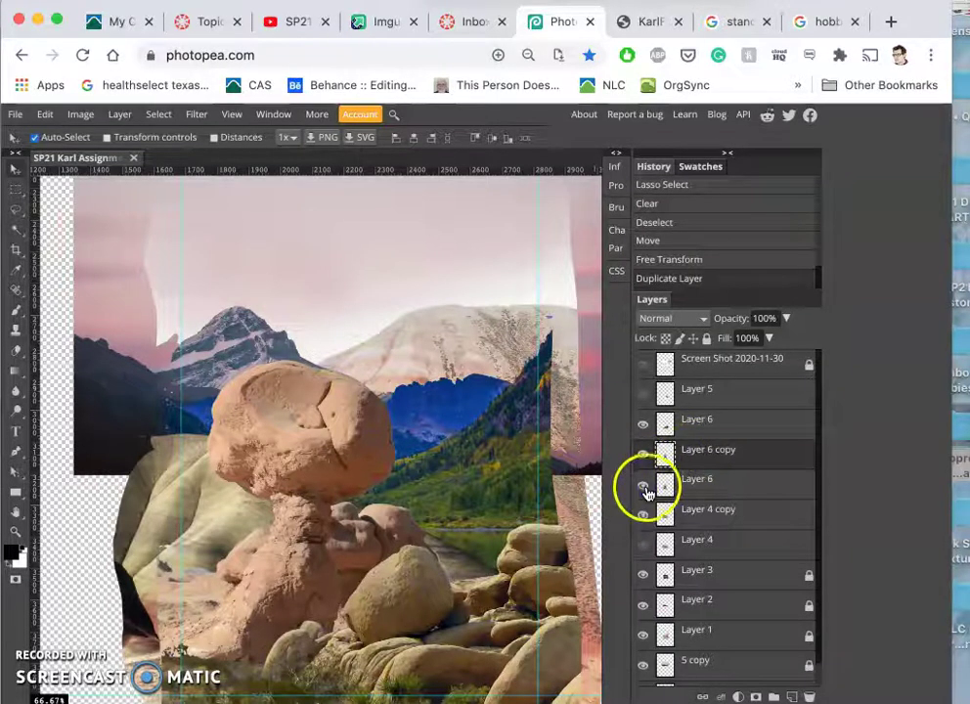
left_click(644, 487)
Step: Lasso the rounded head of the balanced rock with a 2 px feather, cut it out and paste it onto its own layer
left_click(15, 209)
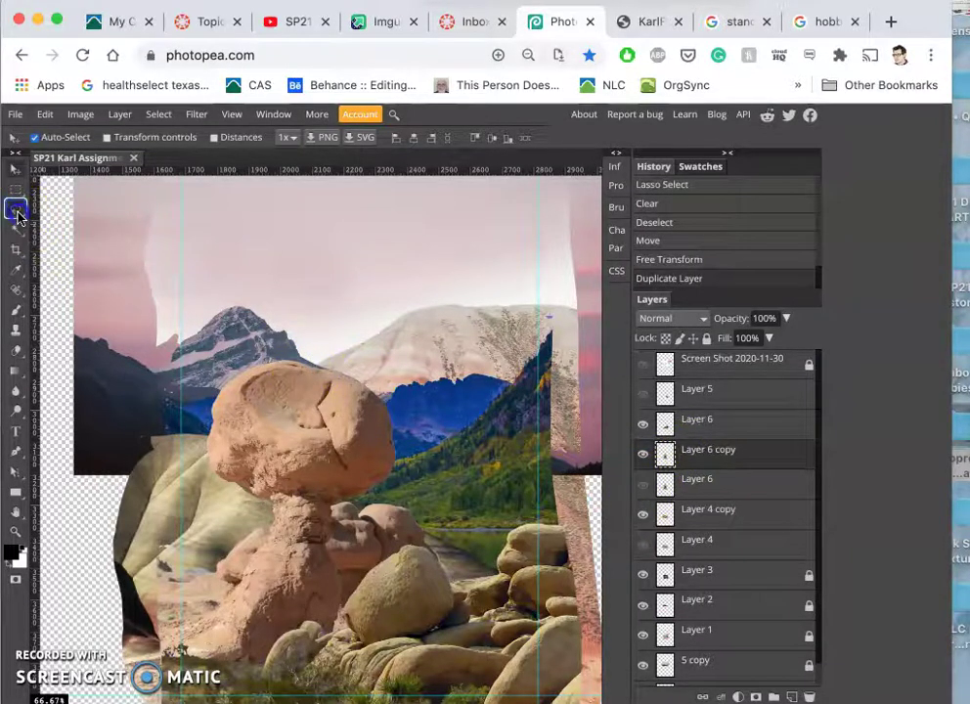
left_click_drag(340, 504, 340, 504)
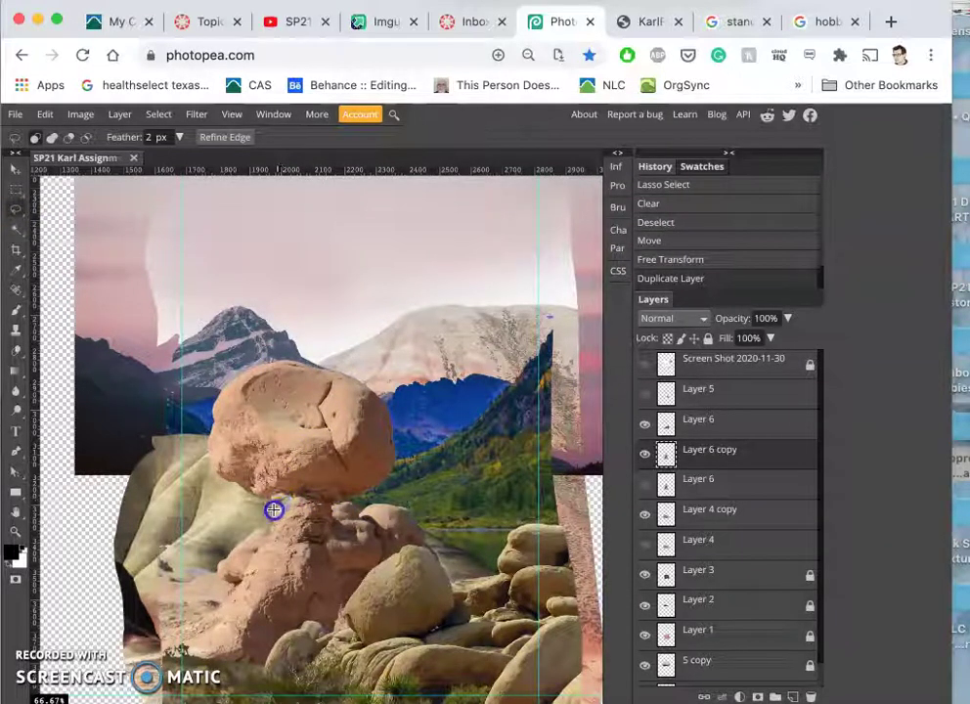
left_click_drag(239, 506, 196, 446)
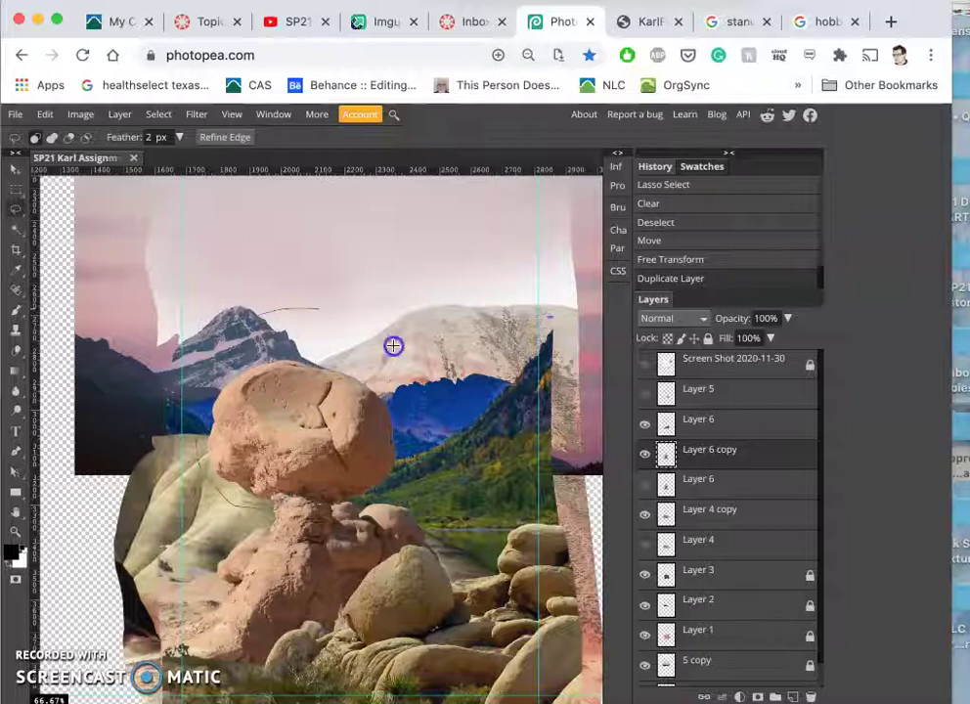
mouse_move(364, 498)
left_mouse_down()
mouse_move(356, 447)
mouse_move(339, 450)
mouse_move(333, 438)
mouse_move(347, 400)
mouse_move(366, 414)
mouse_move(305, 440)
mouse_move(270, 376)
mouse_move(288, 395)
mouse_move(308, 392)
mouse_move(309, 458)
left_mouse_up()
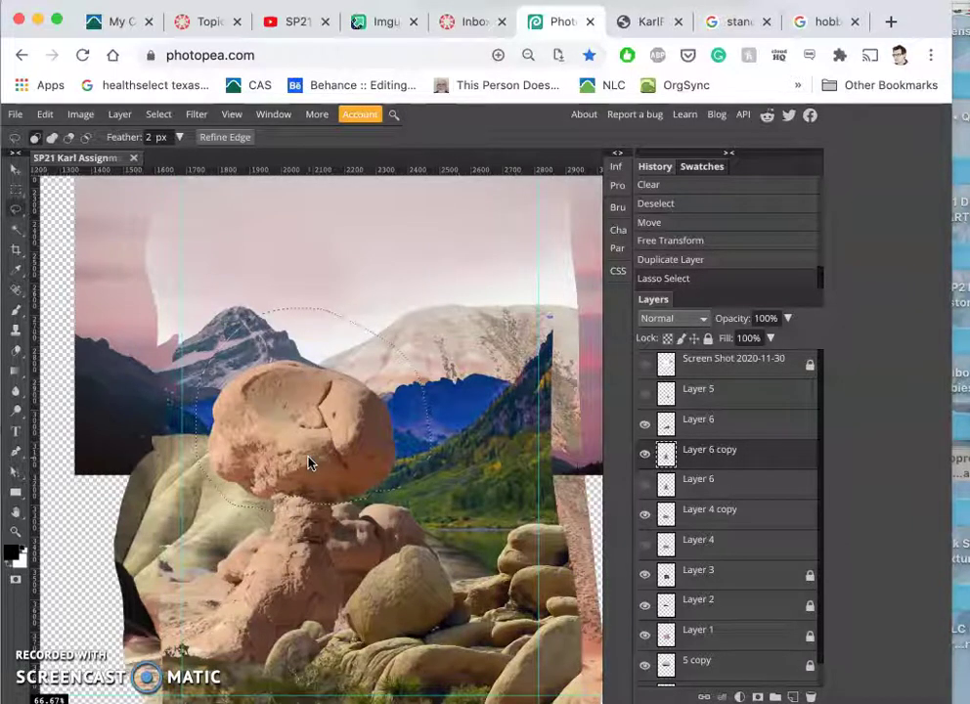
key("Delete")
left_click(336, 444)
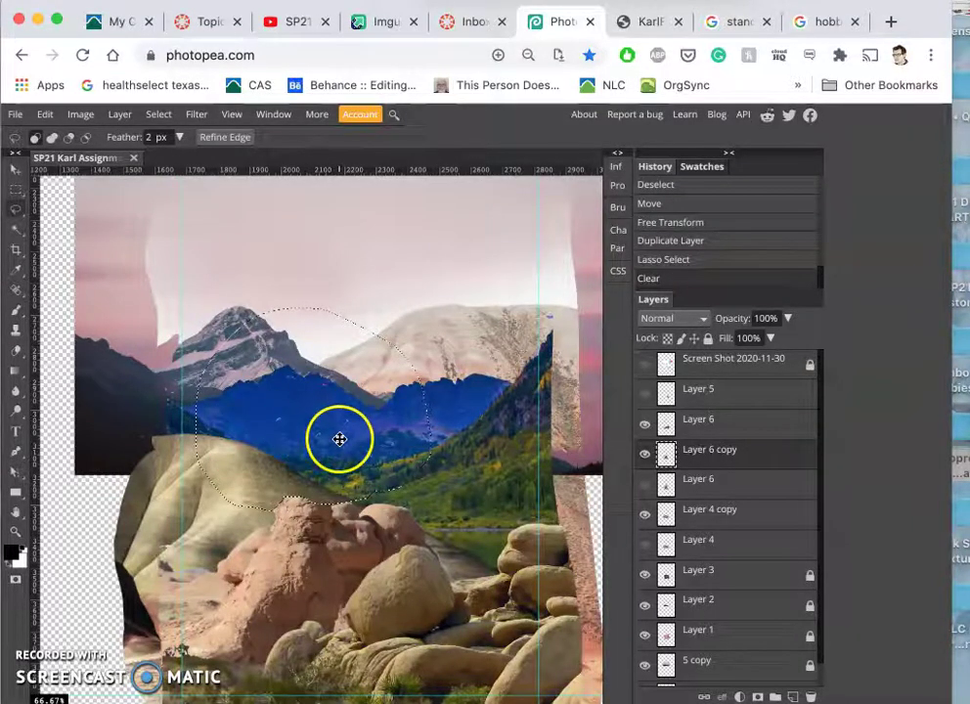
left_click_drag(333, 442, 318, 420)
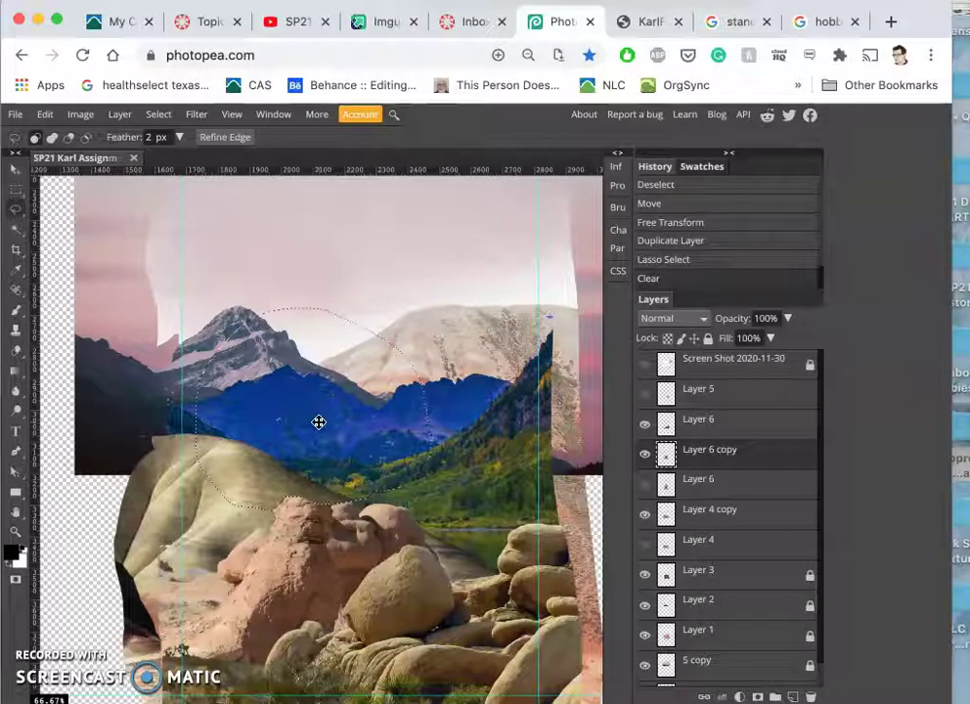
key("super+v")
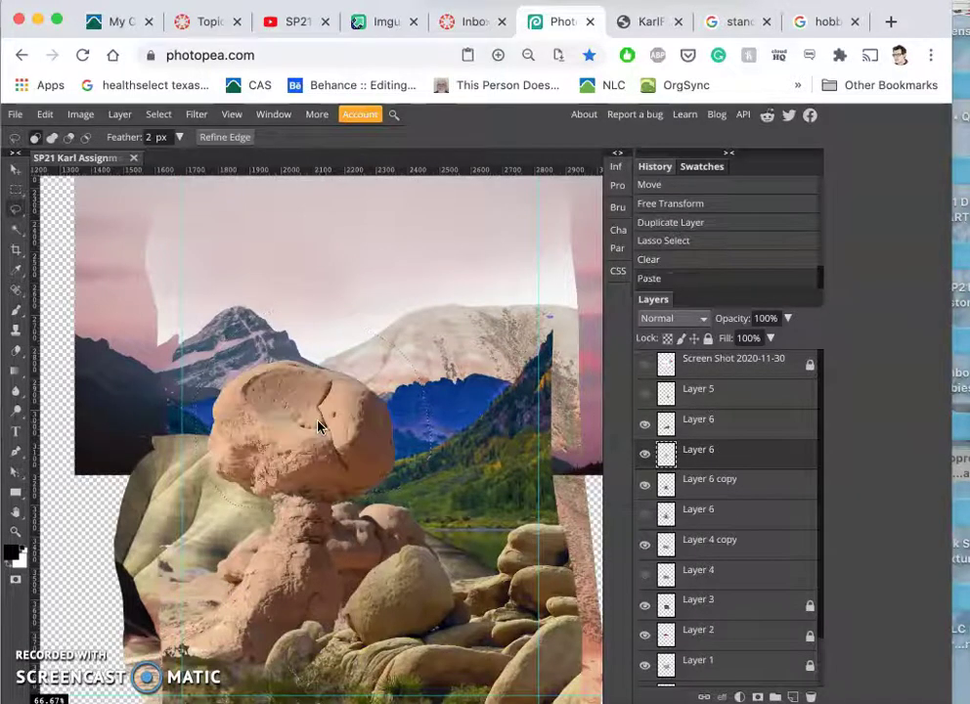
Step: Compare the rock with and without its separated head by toggling the pasted layer's visibility
left_click(645, 454)
left_click(646, 454)
left_click(646, 455)
left_click(645, 455)
left_click(646, 455)
left_click(645, 455)
Step: Shrink the separated rock head to about 63% width and 67% height, flip it vertically and rotate it to about 101.7° above the neck
left_click(707, 456)
key("ctrl+t")
left_click_drag(396, 347, 335, 444)
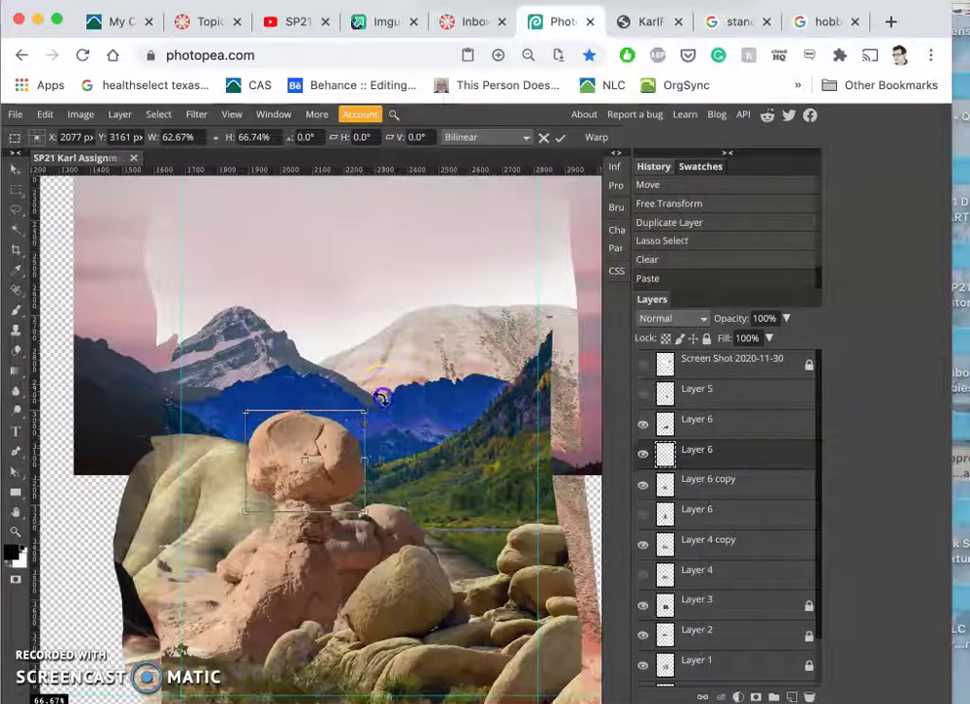
left_click_drag(381, 393, 340, 487)
right_click(340, 487)
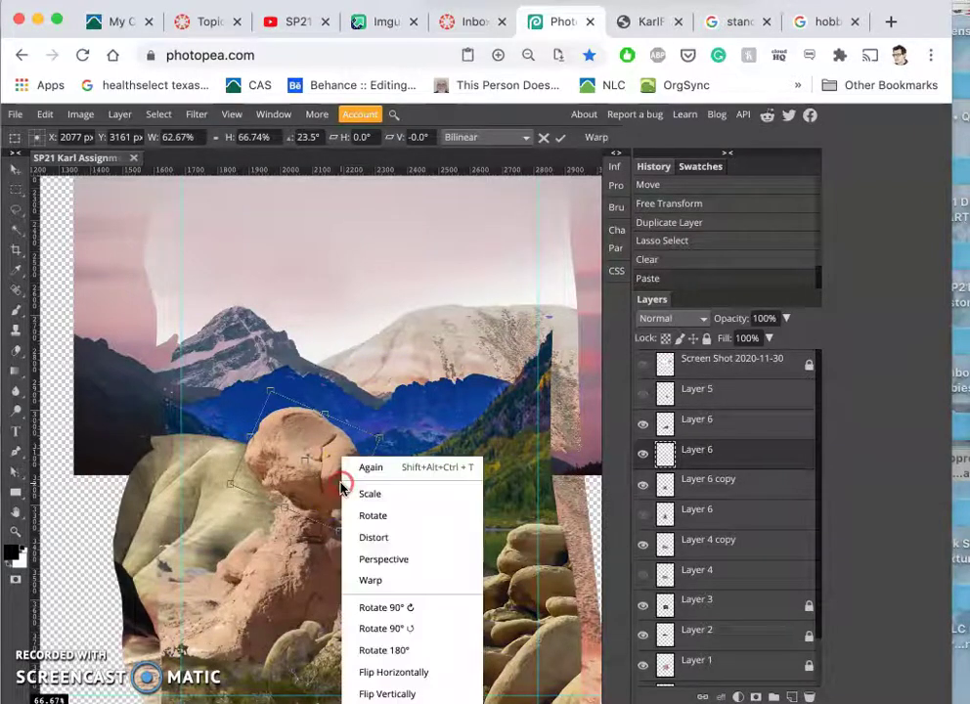
left_click(390, 692)
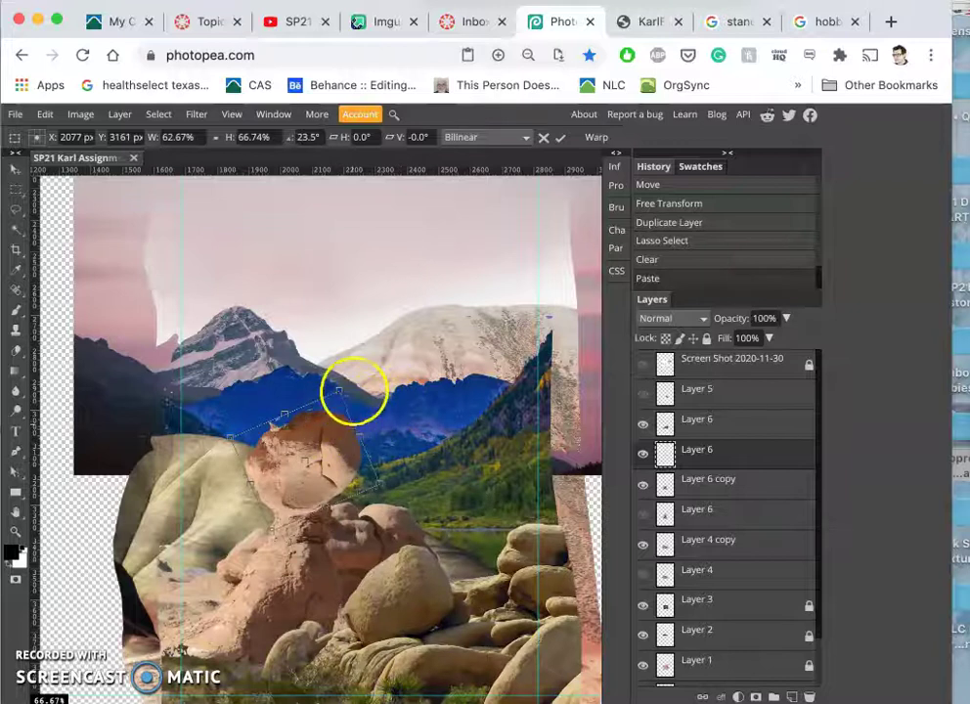
left_click_drag(352, 388, 325, 494)
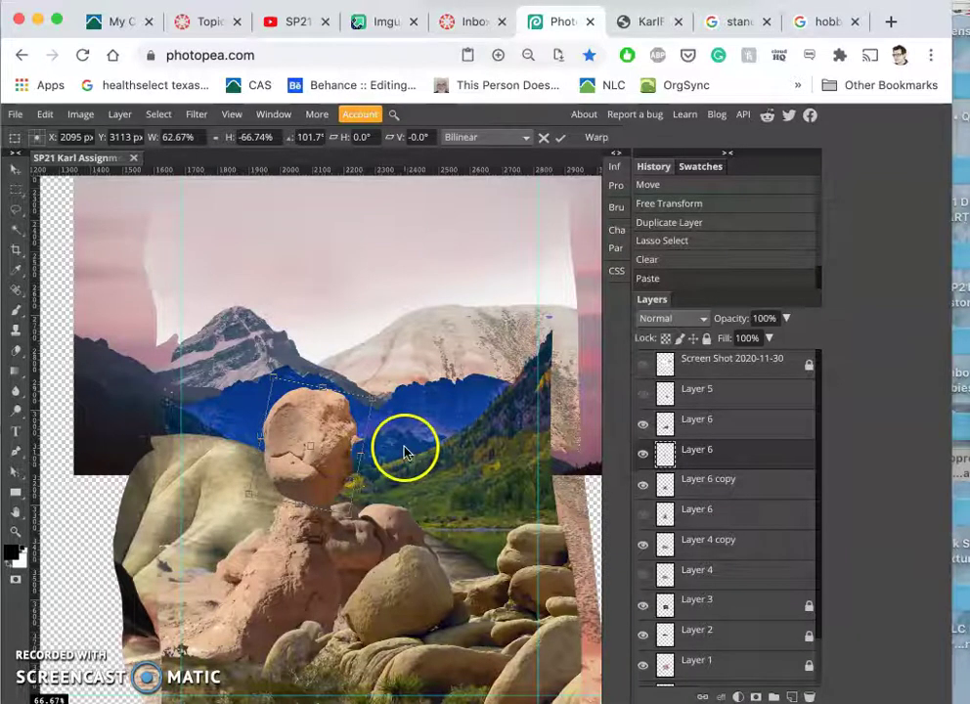
Step: Distort the rock head by pulling its upper left corner slightly down and inward, and apply the transform
right_click(327, 419)
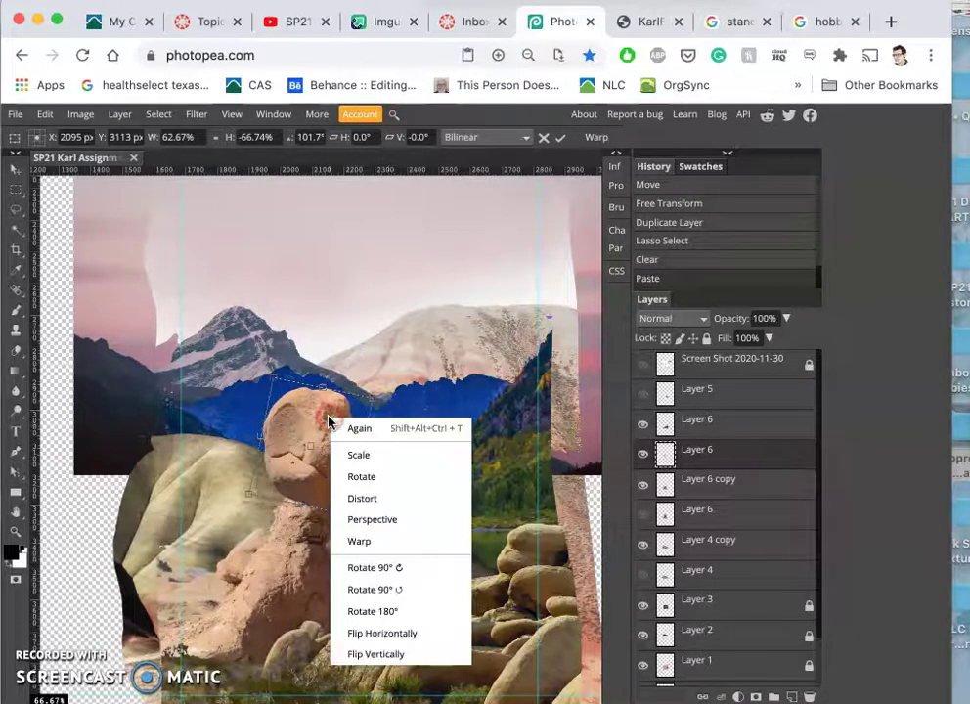
left_click(358, 498)
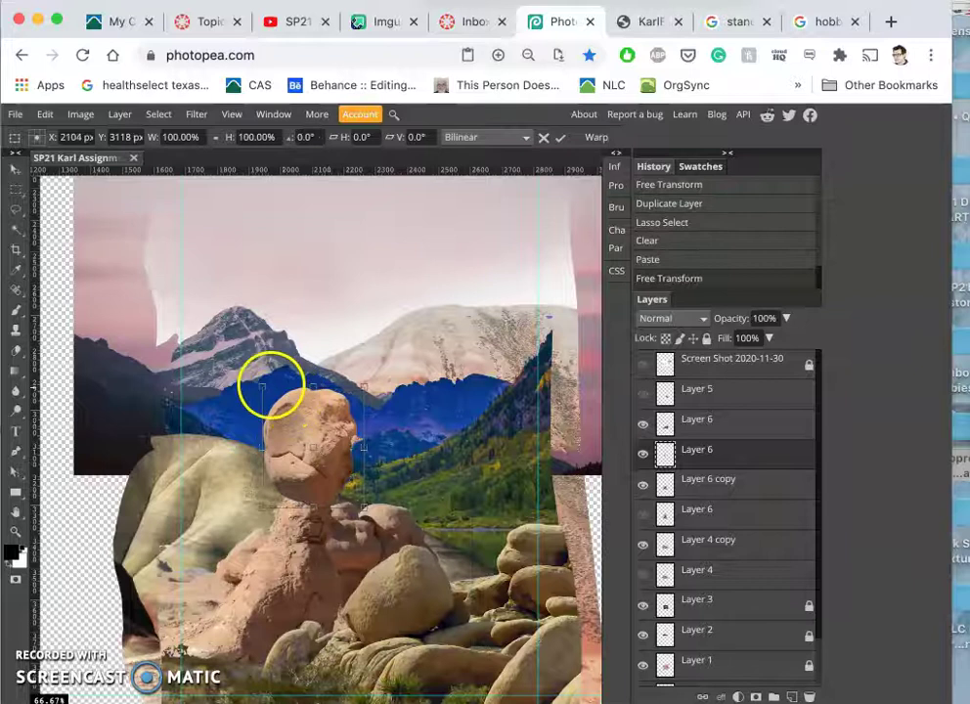
mouse_move(271, 387)
left_mouse_down()
mouse_move(281, 390)
mouse_move(274, 405)
left_mouse_up()
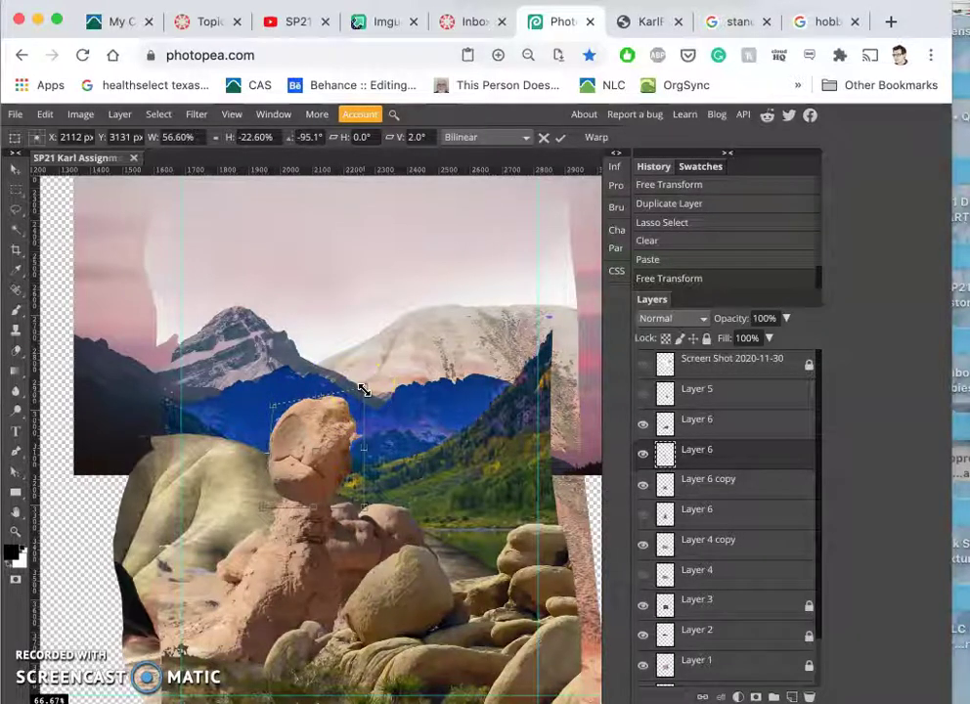
key("Return")
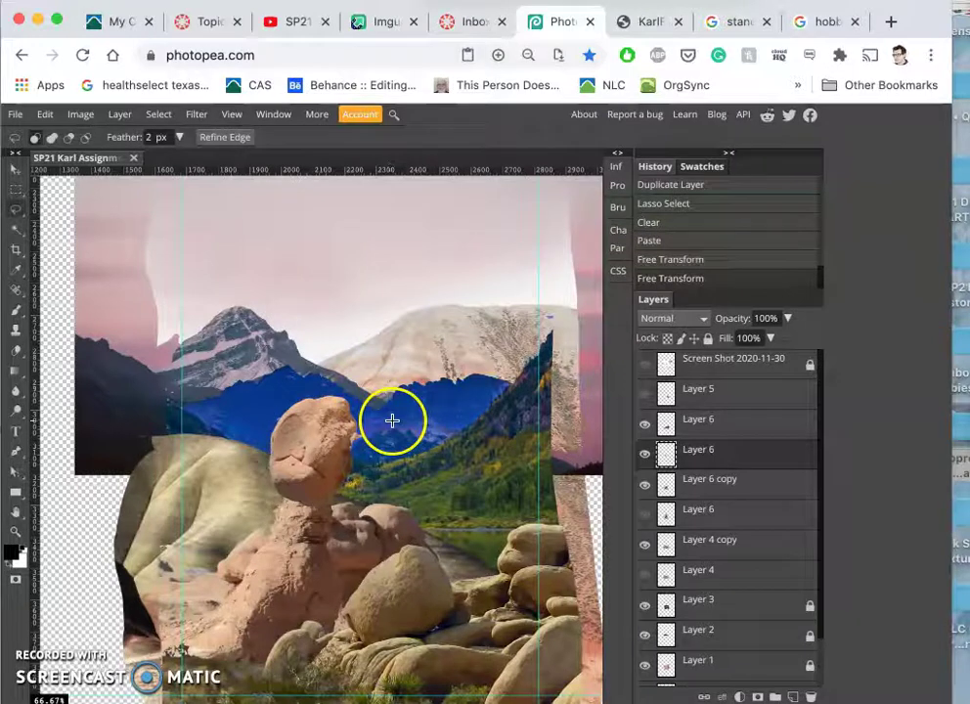
Step: Place the head layer beneath the Layer 6 copy rock base and move the head down onto the neck
key("super+plus")
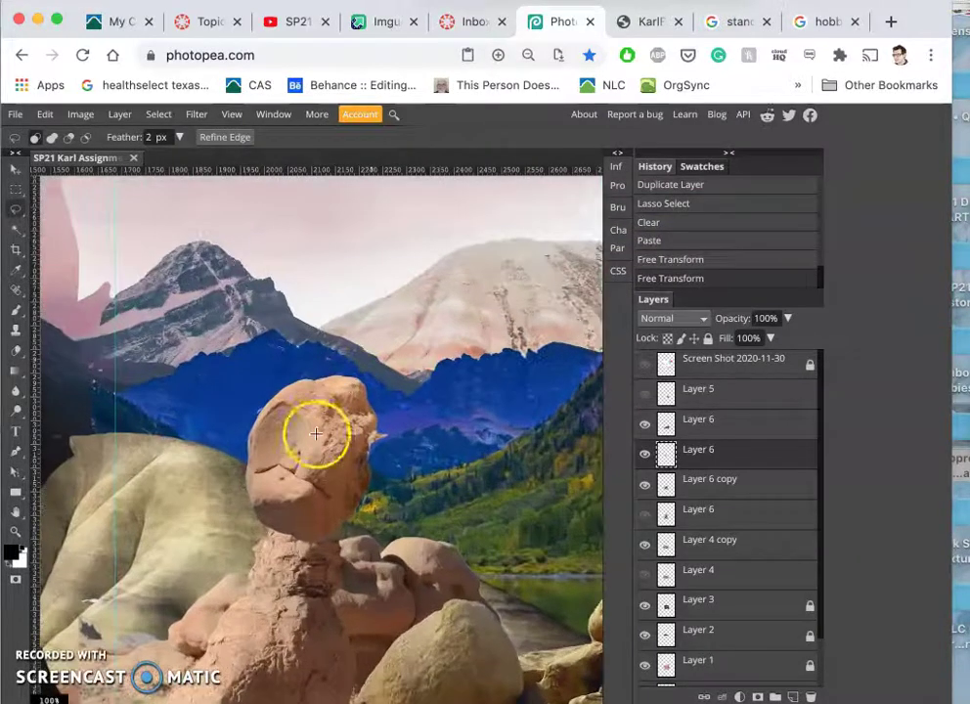
left_click_drag(694, 464, 690, 490)
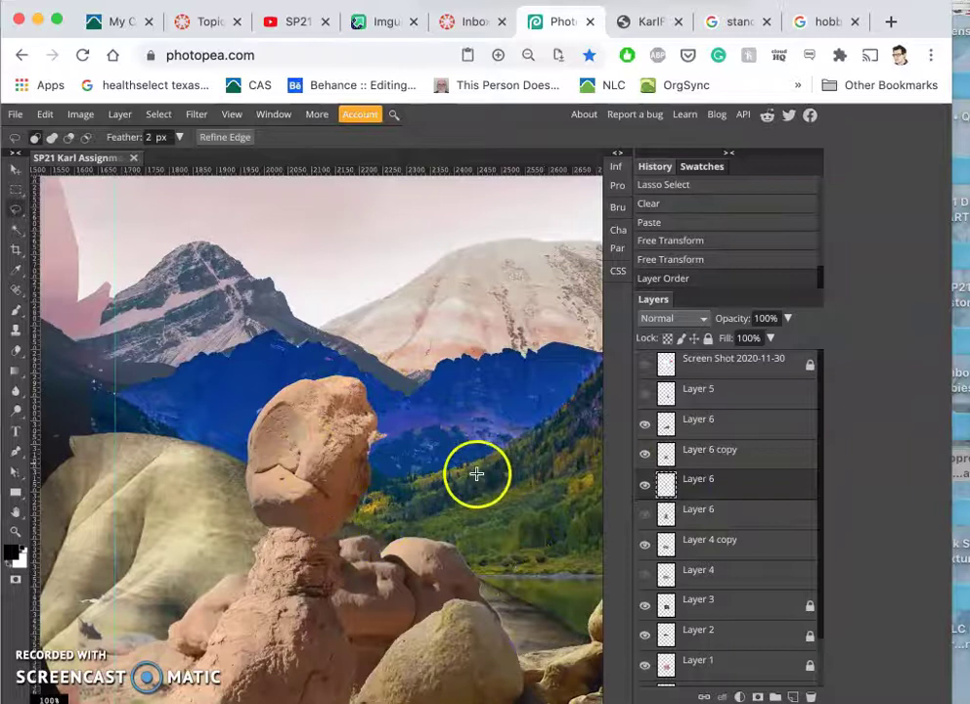
left_click(15, 168)
left_click_drag(343, 458, 341, 486)
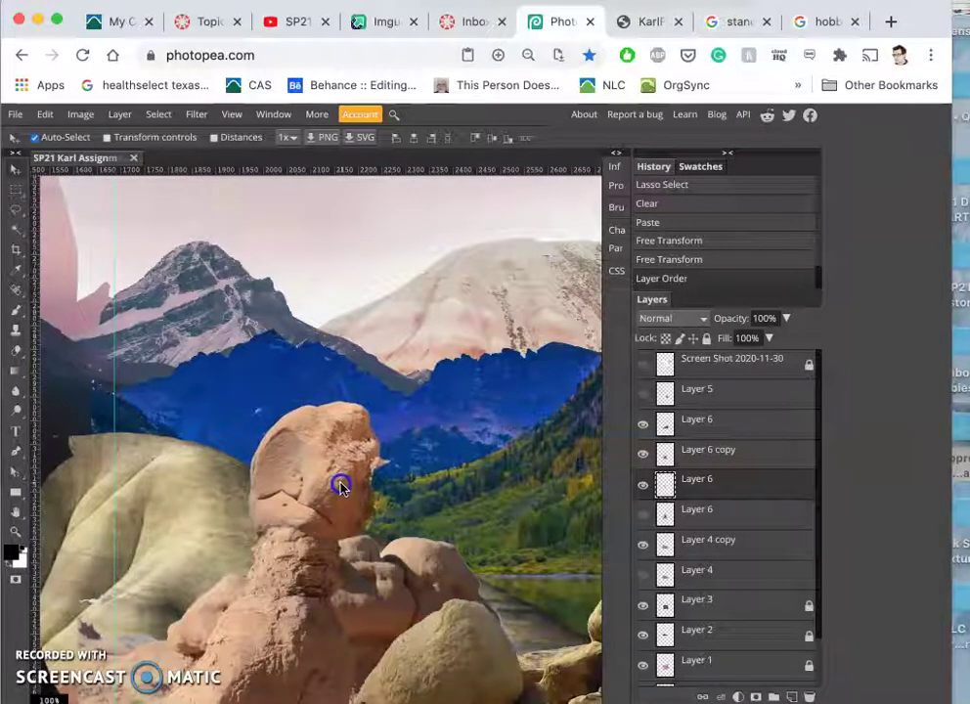
left_click_drag(341, 484, 341, 482)
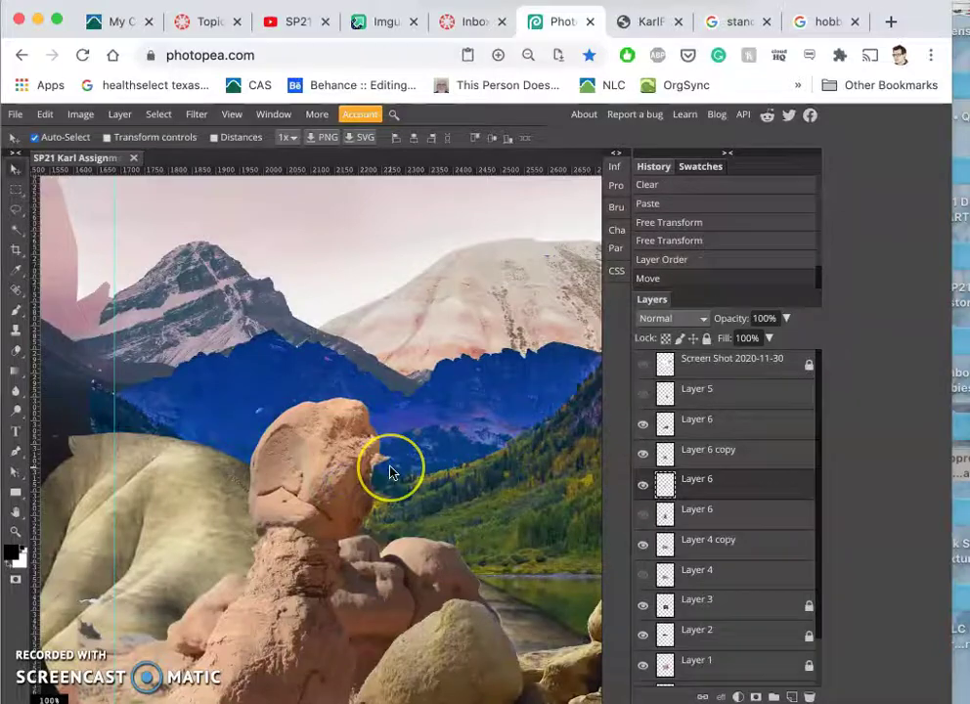
Step: Lasso the jagged spur along the rock head's right edge with a 2 px feather, clear it and deselect
key("super+equal")
scroll(389, 473, "down", 5)
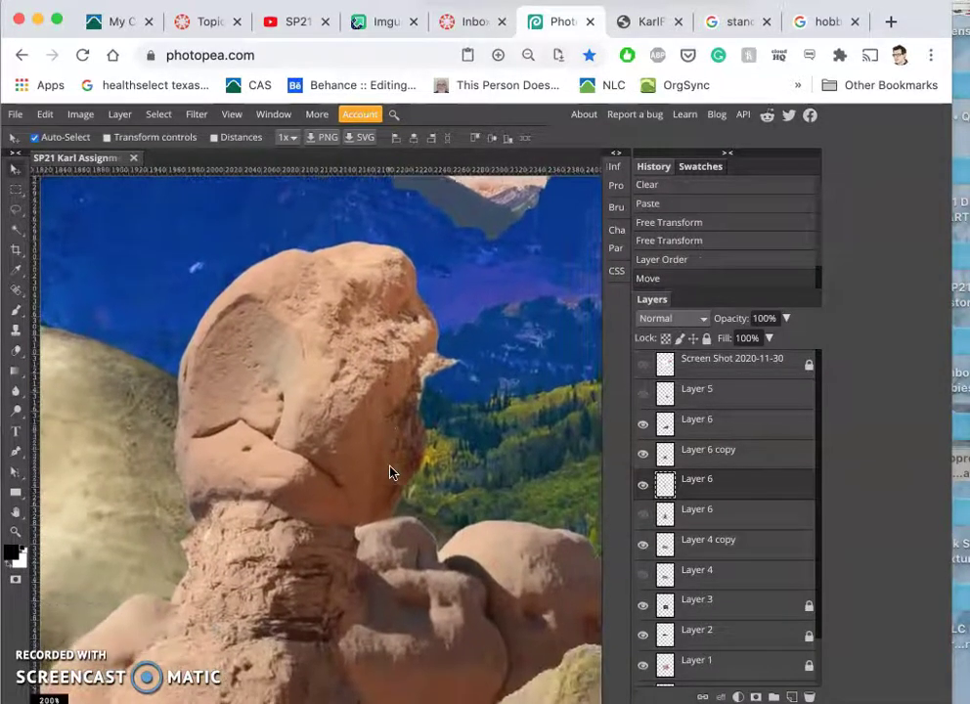
left_click(372, 460)
mouse_move(372, 460)
left_mouse_down()
mouse_move(346, 435)
mouse_move(345, 450)
mouse_move(357, 446)
left_mouse_up()
left_click(15, 211)
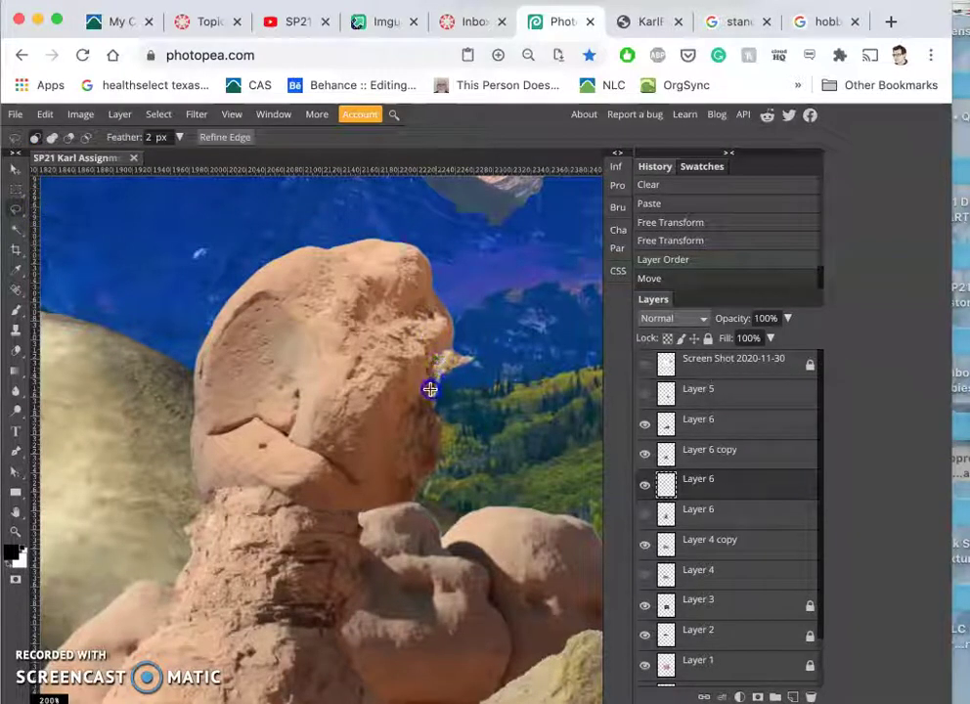
left_click_drag(431, 392, 434, 409)
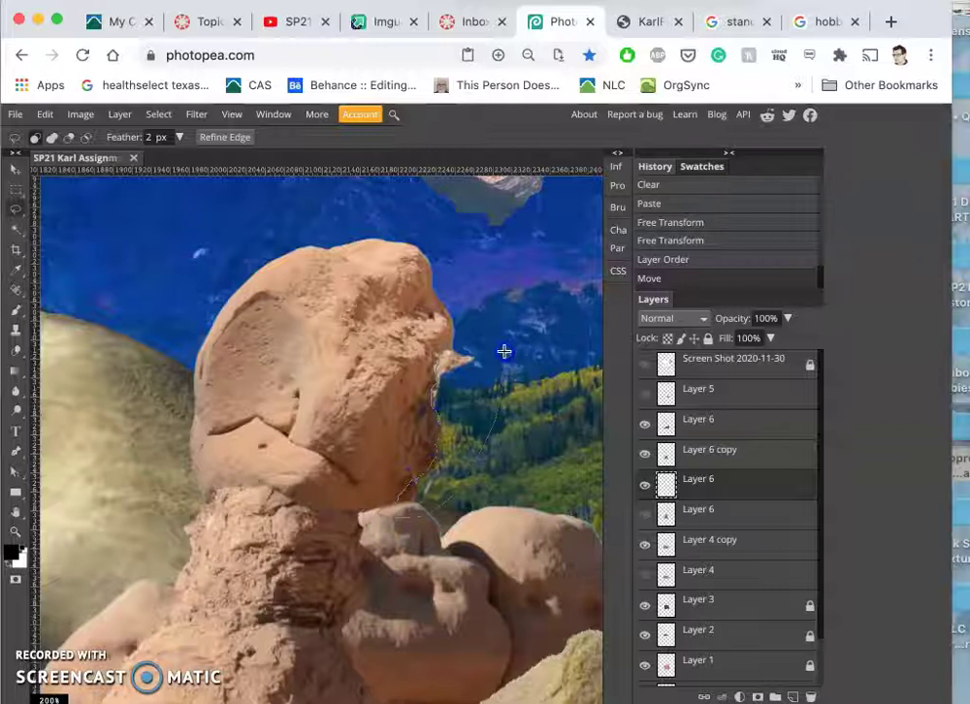
left_click_drag(493, 336, 492, 335)
key("Delete")
key("Delete")
left_click(462, 484)
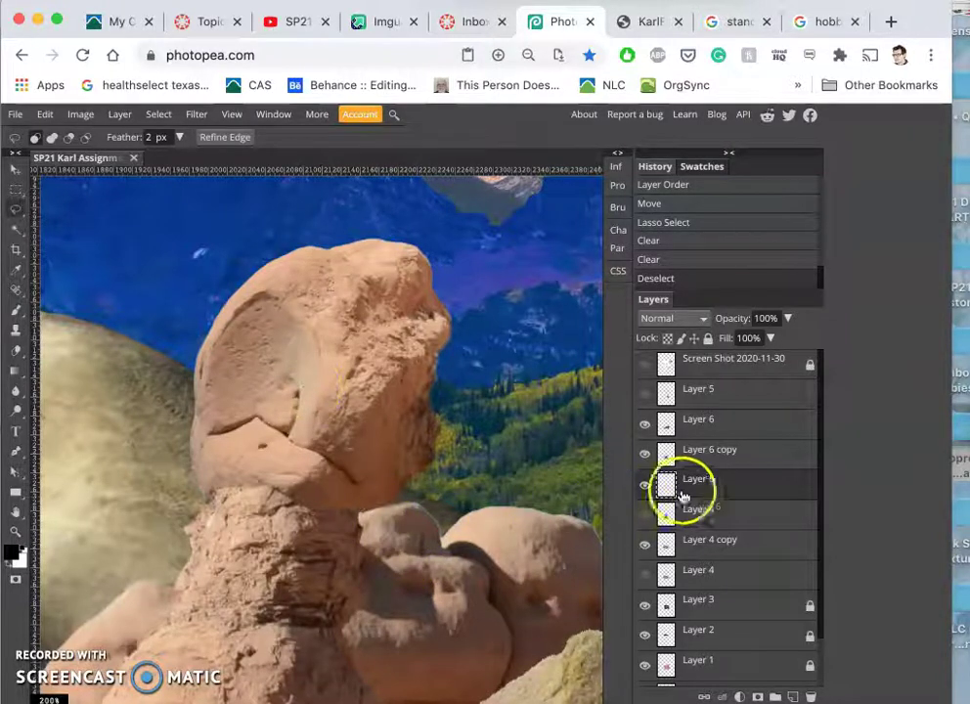
Step: Merge the rock head layer with the Layer 6 copy rock base
left_click(706, 458, "shift")
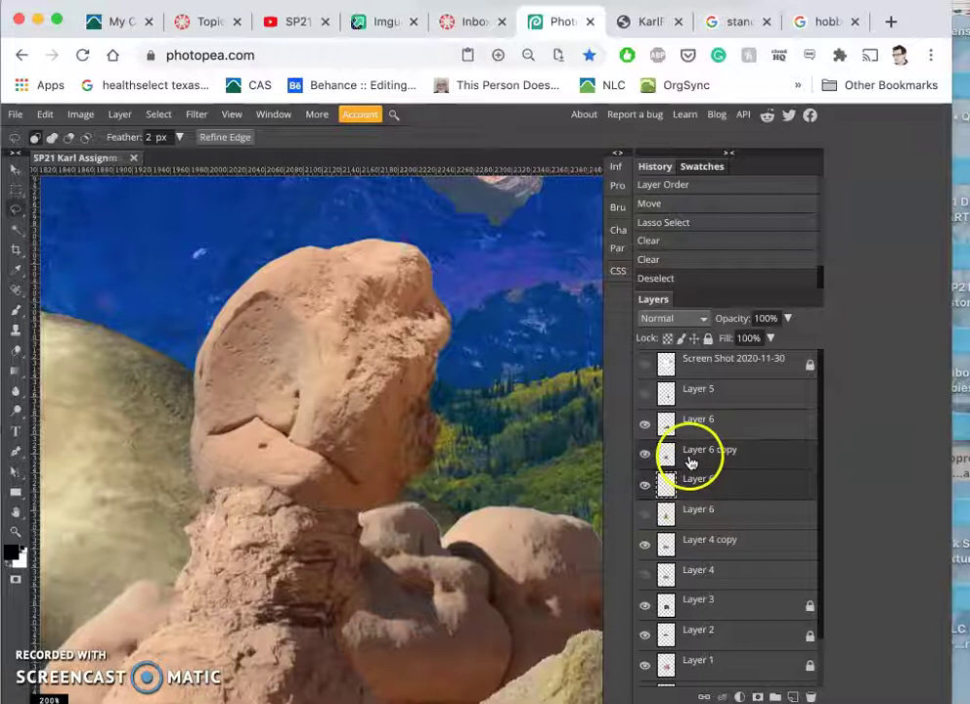
left_click(120, 114)
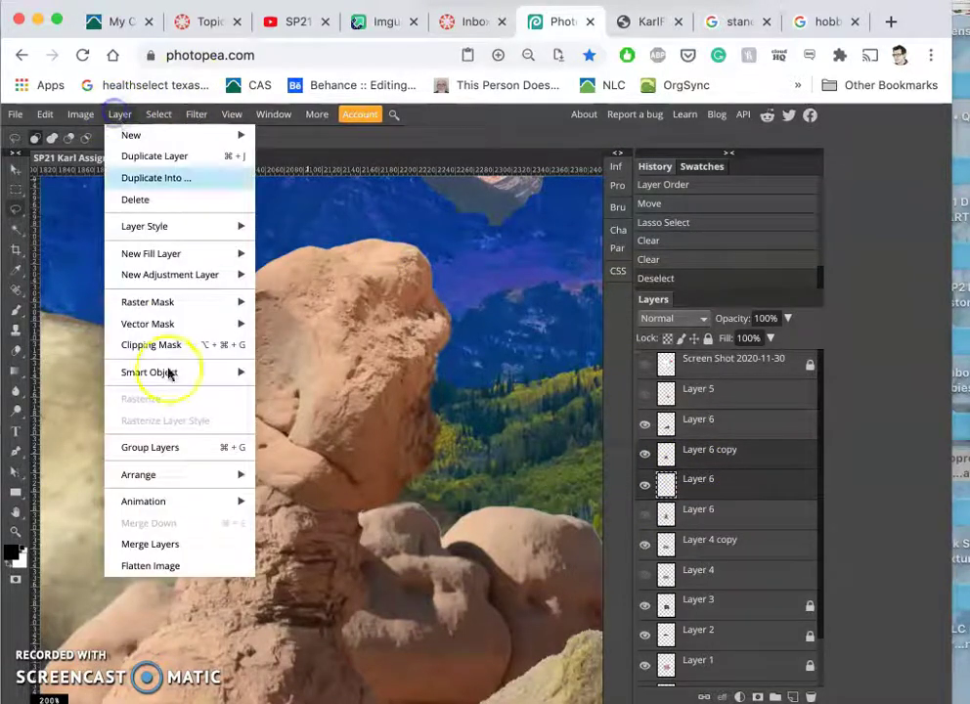
left_click(168, 544)
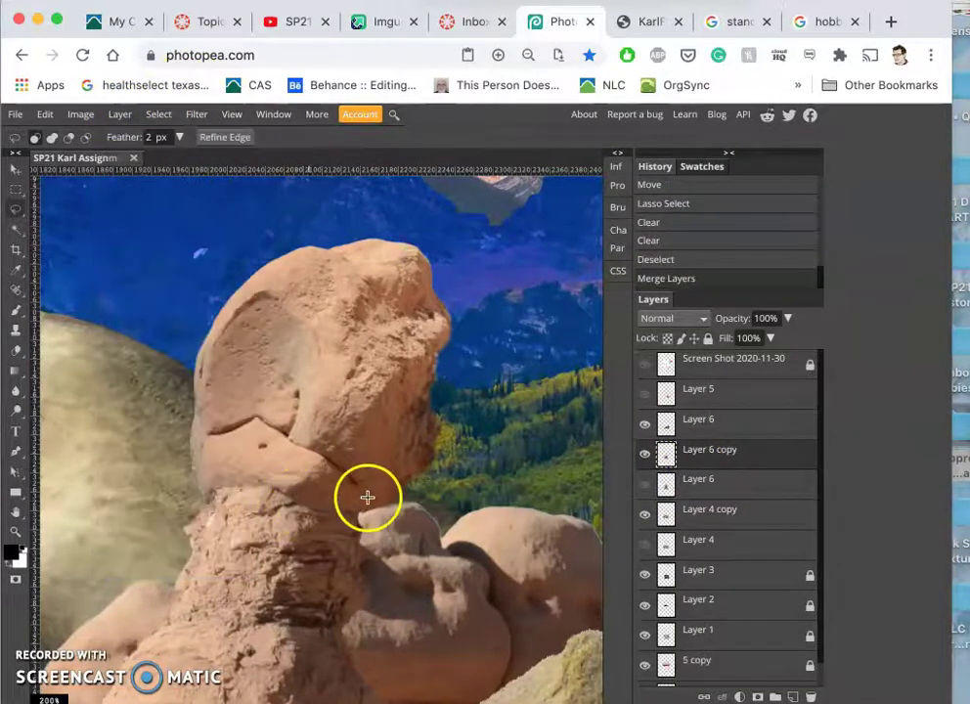
scroll(368, 501, "down", 5)
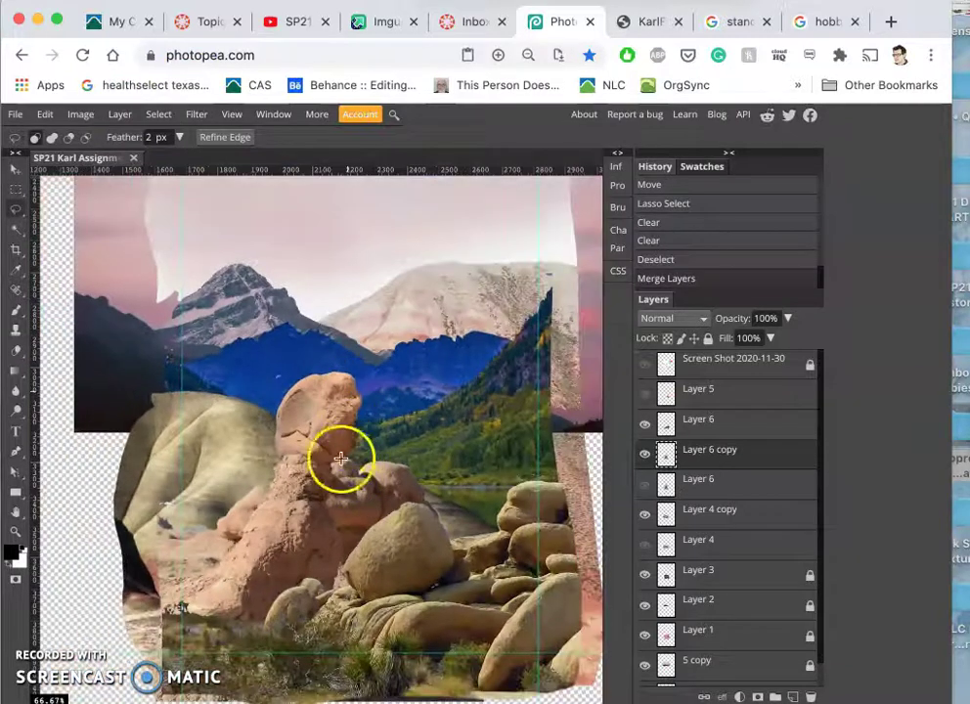
Step: Compare the composition with the merged rock hidden and shown, and revert to the history state before the head and base layers were merged
left_click(645, 456)
left_click(645, 457)
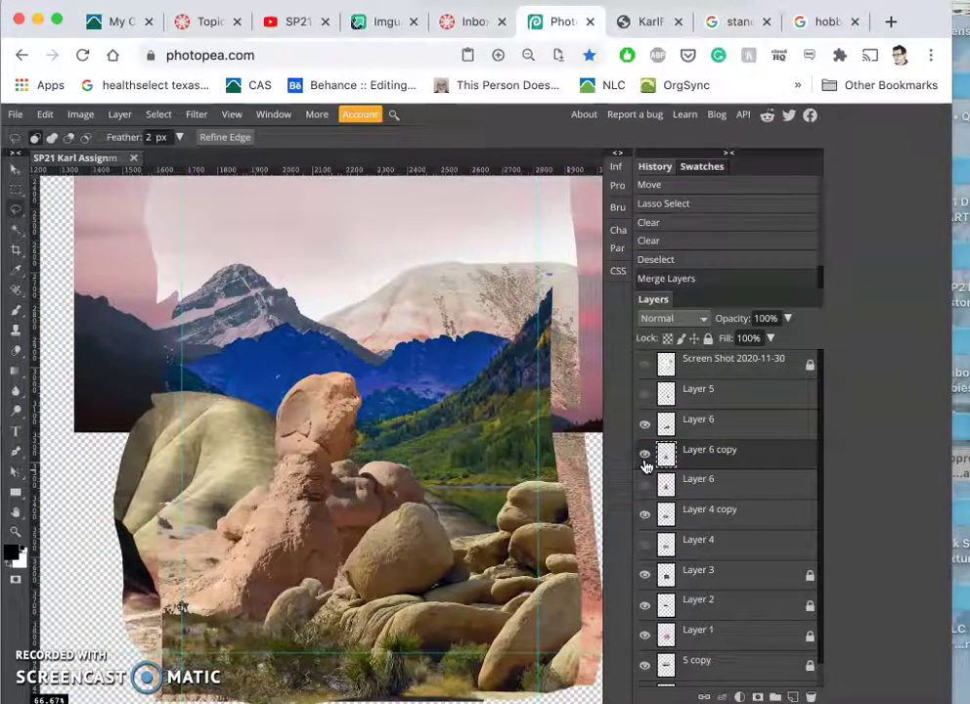
left_click(644, 457)
left_click(644, 457)
left_click(656, 259)
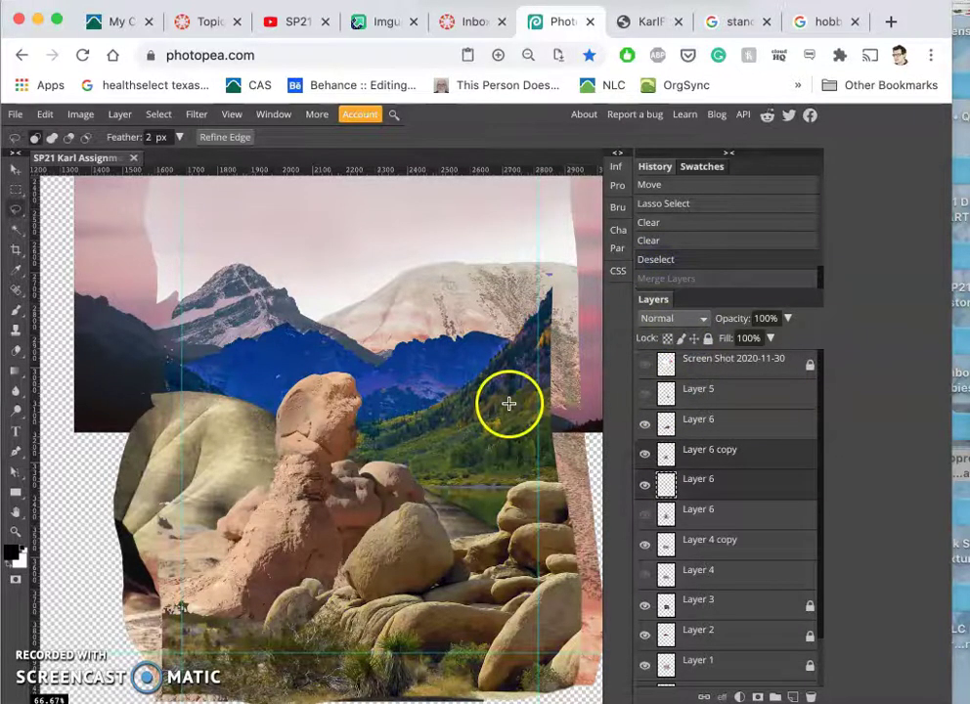
Step: Lasso the small rounded boulder just right of the balanced rock's neck with a 2 px feather
scroll(509, 404, "up", 5)
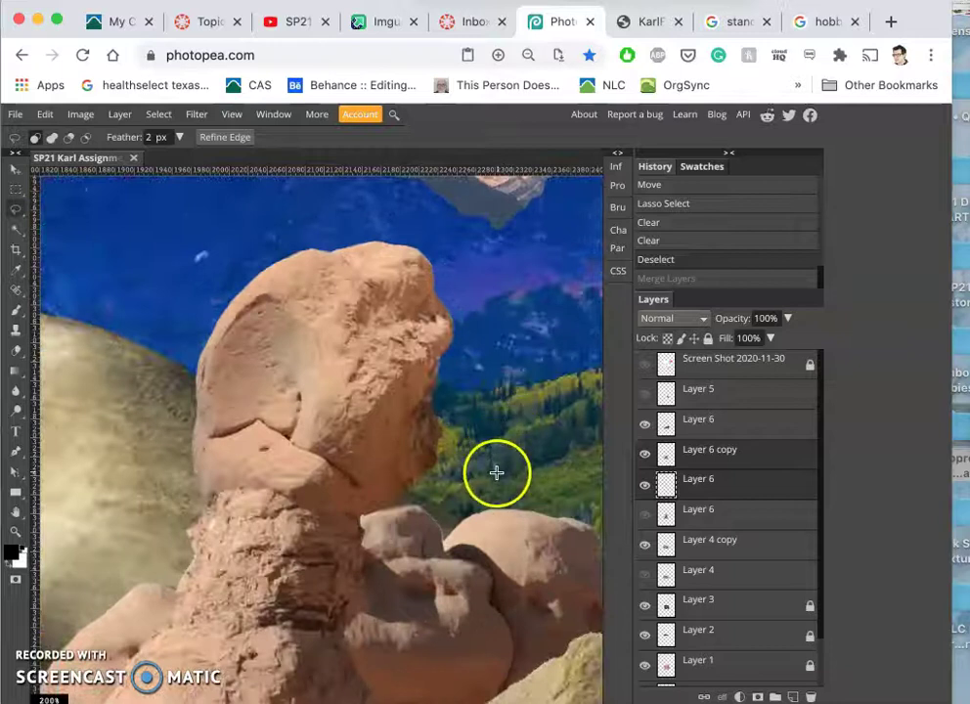
mouse_move(443, 518)
left_mouse_down()
mouse_move(419, 498)
mouse_move(368, 514)
mouse_move(408, 494)
mouse_move(374, 500)
mouse_move(352, 514)
mouse_move(363, 529)
mouse_move(386, 499)
mouse_move(376, 500)
mouse_move(364, 505)
mouse_move(363, 545)
left_mouse_up()
left_click(405, 497)
left_click(362, 527)
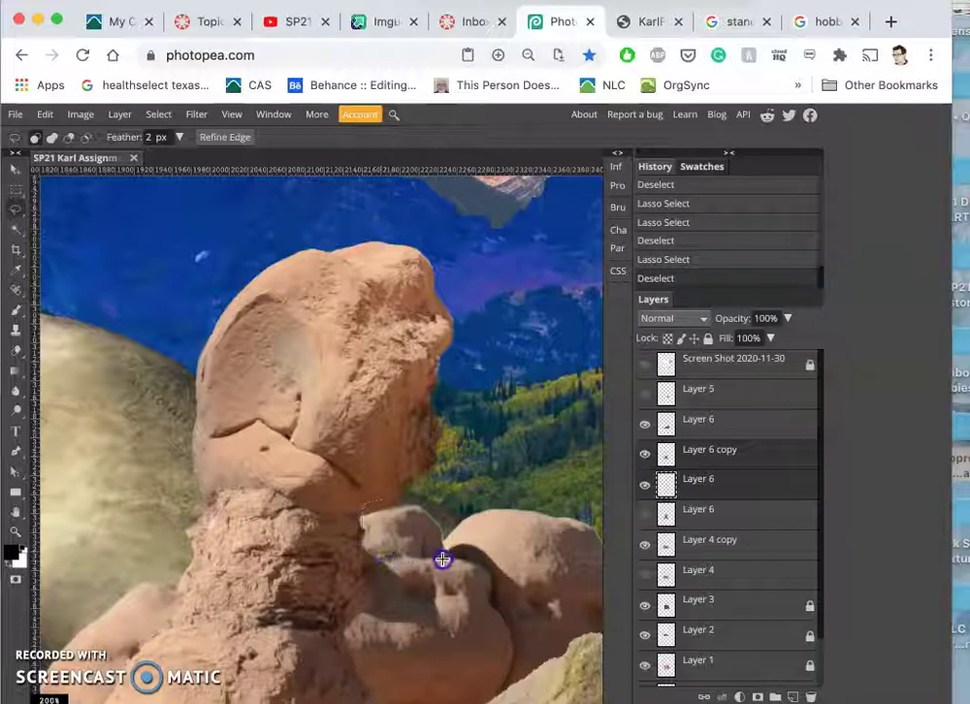
left_click_drag(444, 558, 450, 559)
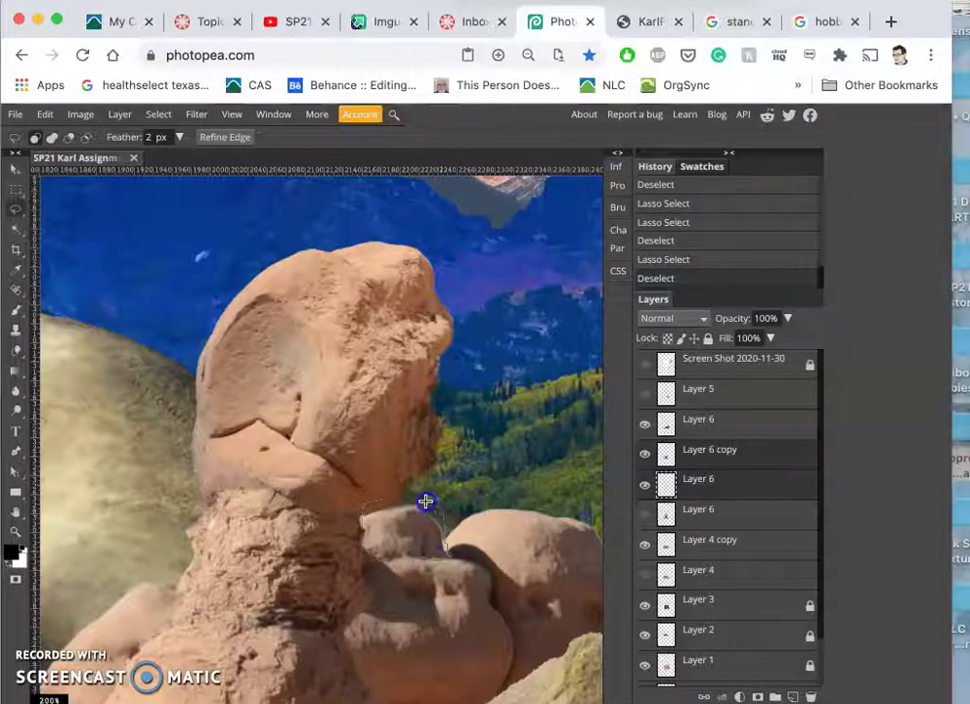
left_click_drag(402, 499, 404, 500)
Step: Cut the selected boulder out of the Layer 6 copy rock base and paste it as its own layer
left_click(645, 484)
left_click(647, 487)
left_click(646, 456)
left_click(646, 456)
left_click(708, 460)
left_click(712, 467)
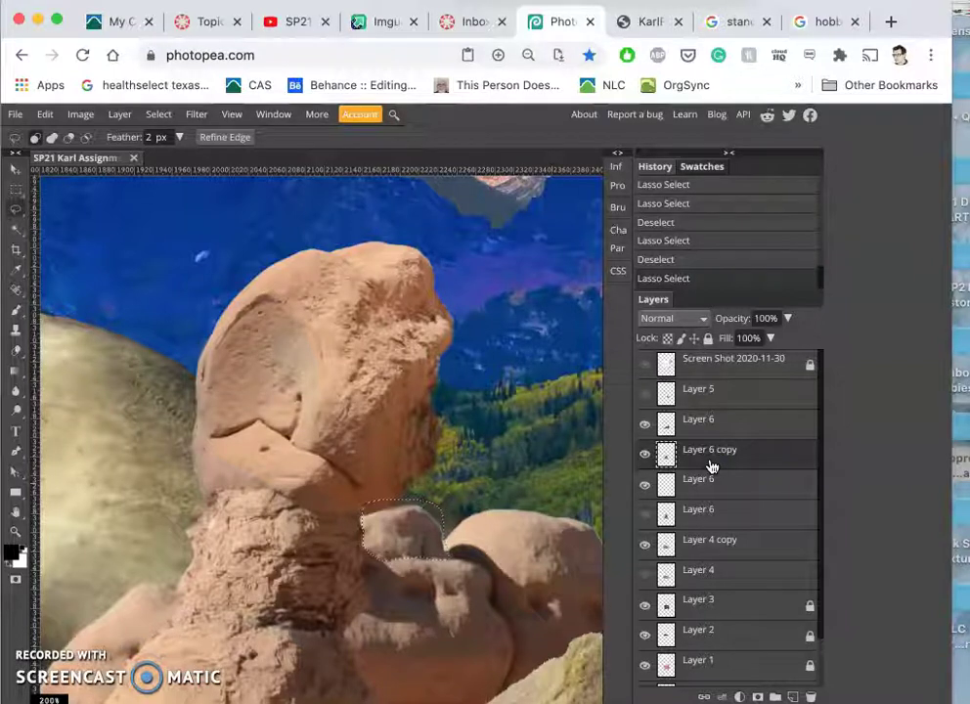
key("Delete")
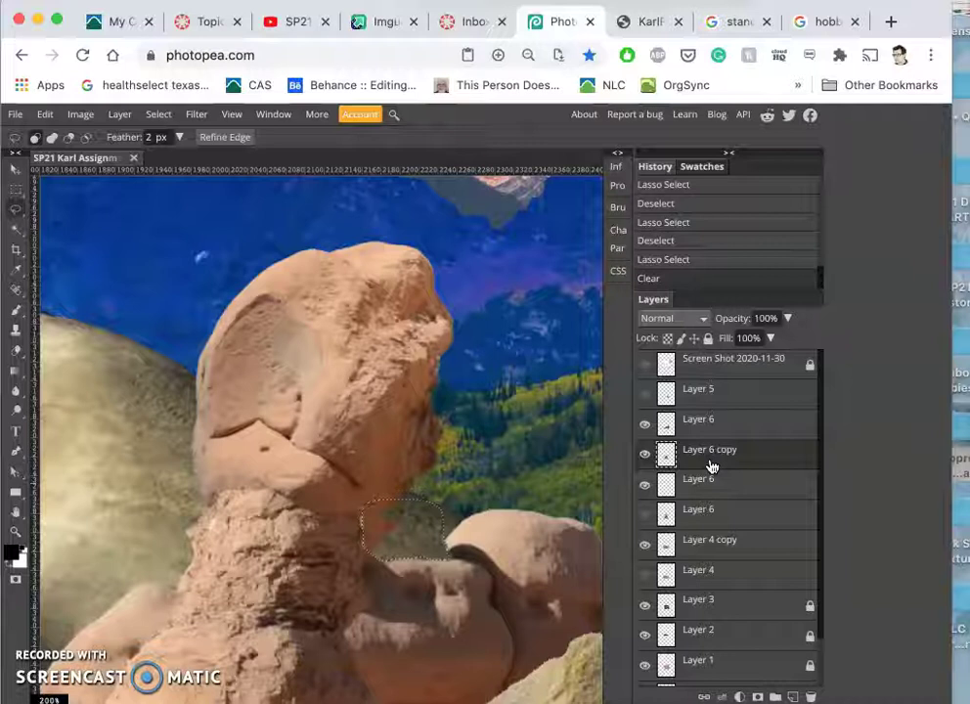
key("ctrl+v")
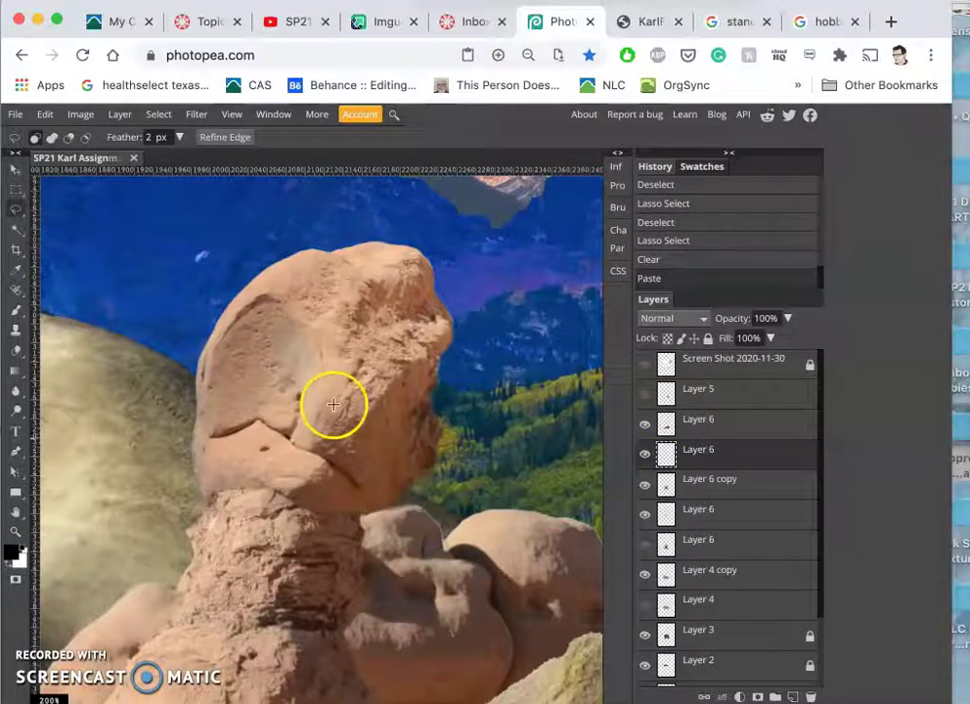
Step: Free-transform the pasted boulder, lowering its top to about two thirds of its height and widening it slightly to the right
key("alt+super+t")
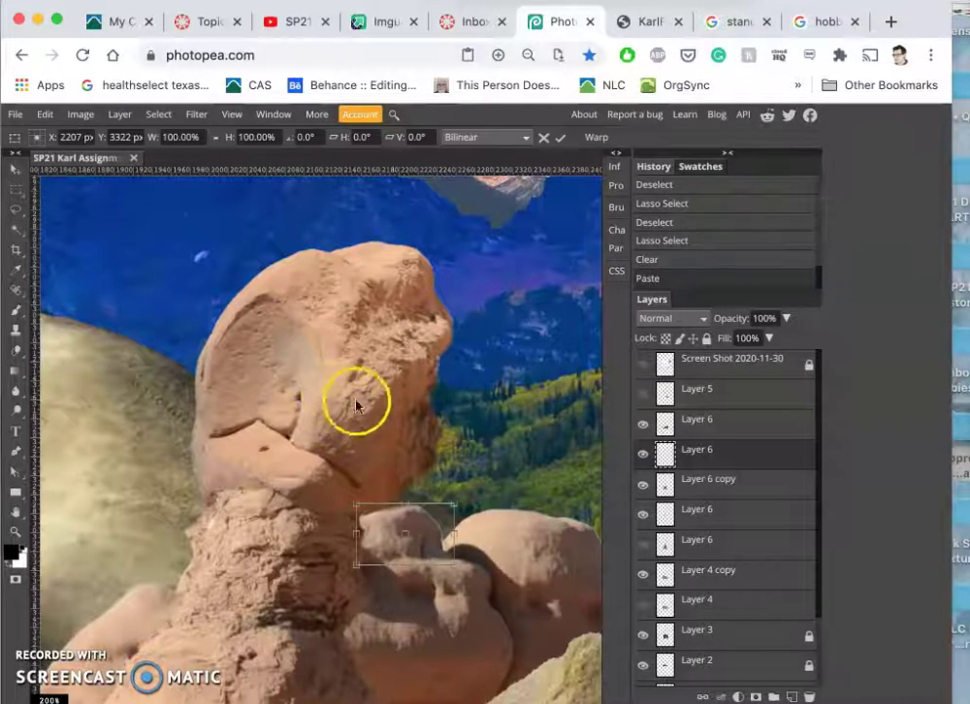
left_click_drag(402, 503, 403, 525)
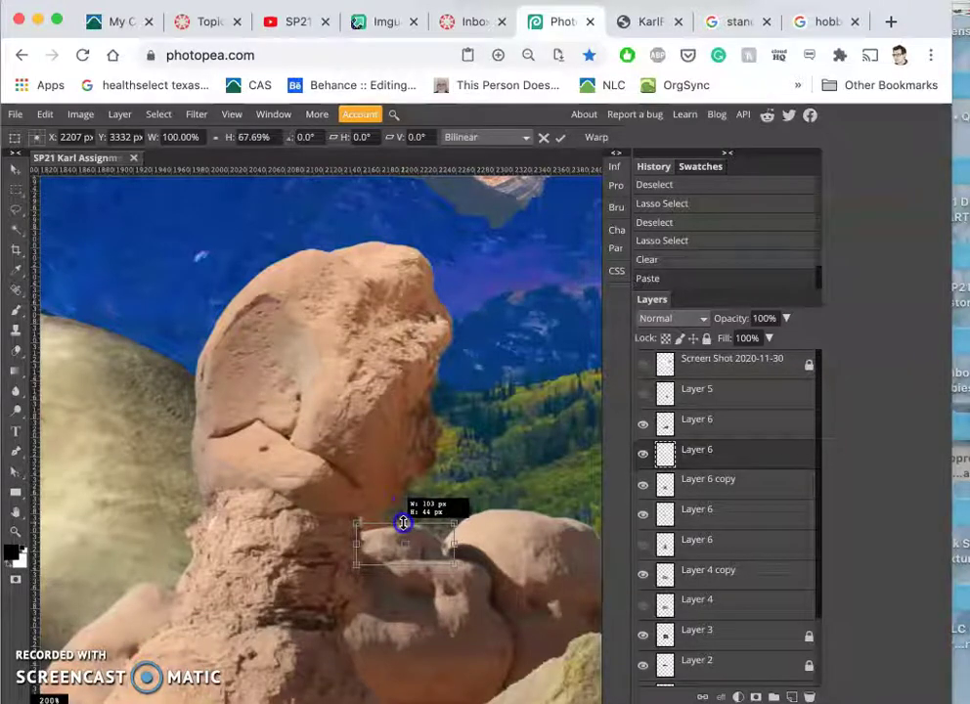
left_click_drag(403, 523, 402, 521)
left_click_drag(456, 540, 460, 542)
key("Return")
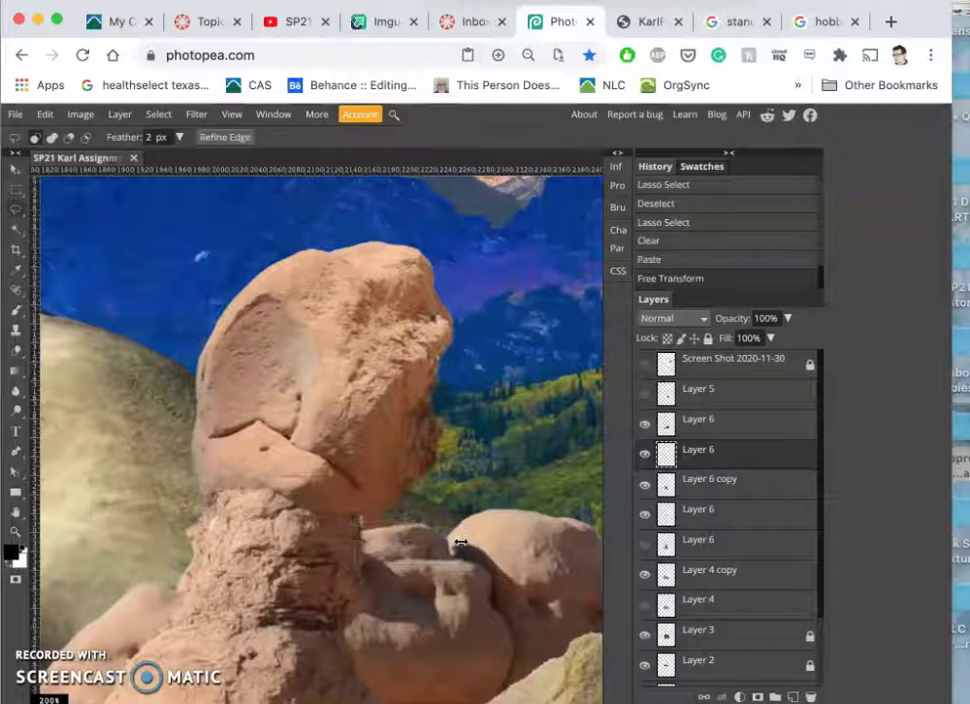
left_click(16, 231)
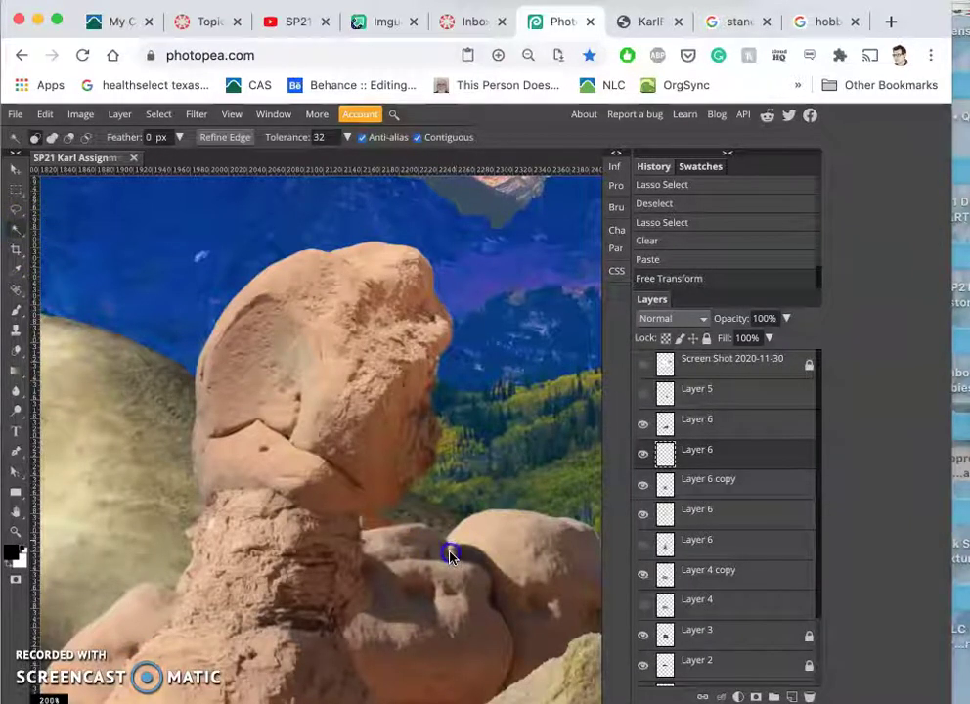
left_click(460, 559)
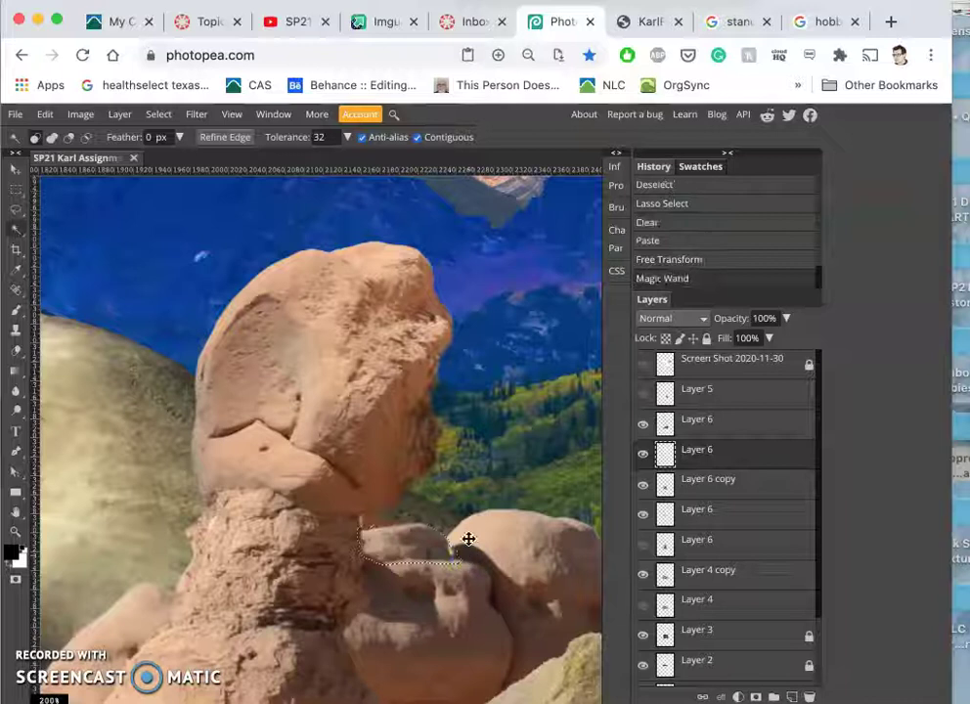
key("ctrl+d")
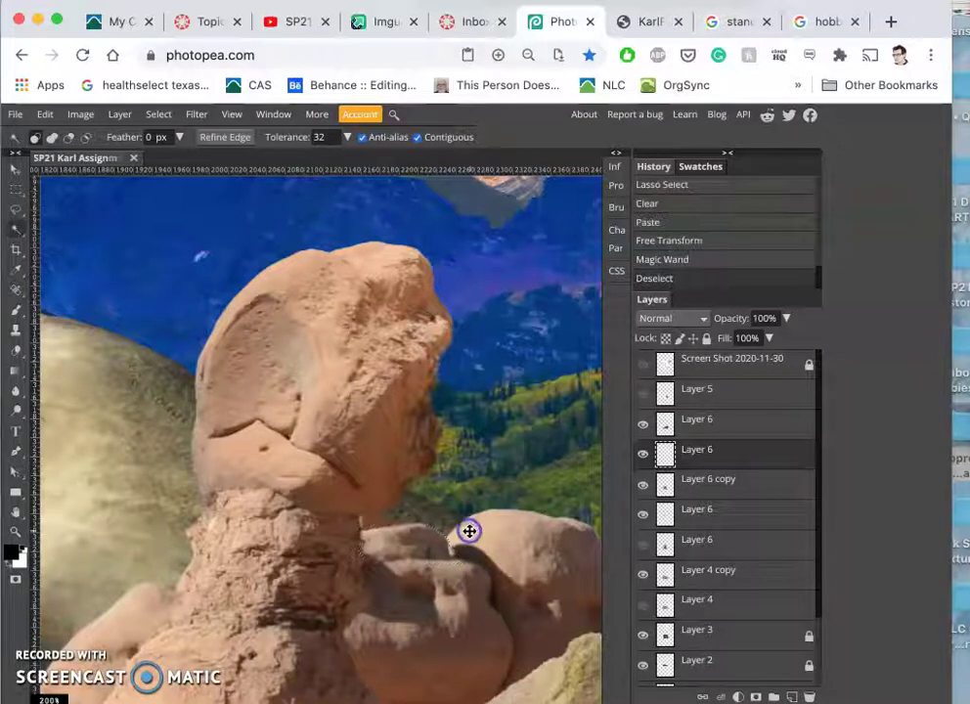
Step: Lasso the leftover corner at the squashed boulder's right edge with a 2 px feather, clear it twice with a slight downward nudge, and deselect
left_click(17, 210)
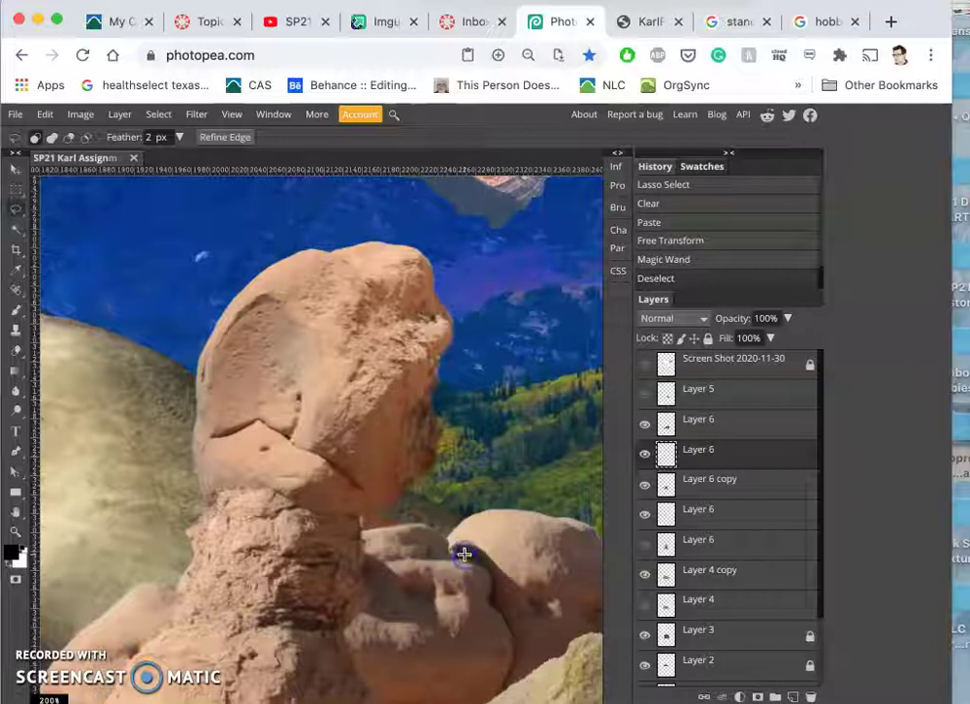
left_click_drag(464, 554, 463, 554)
key("Delete")
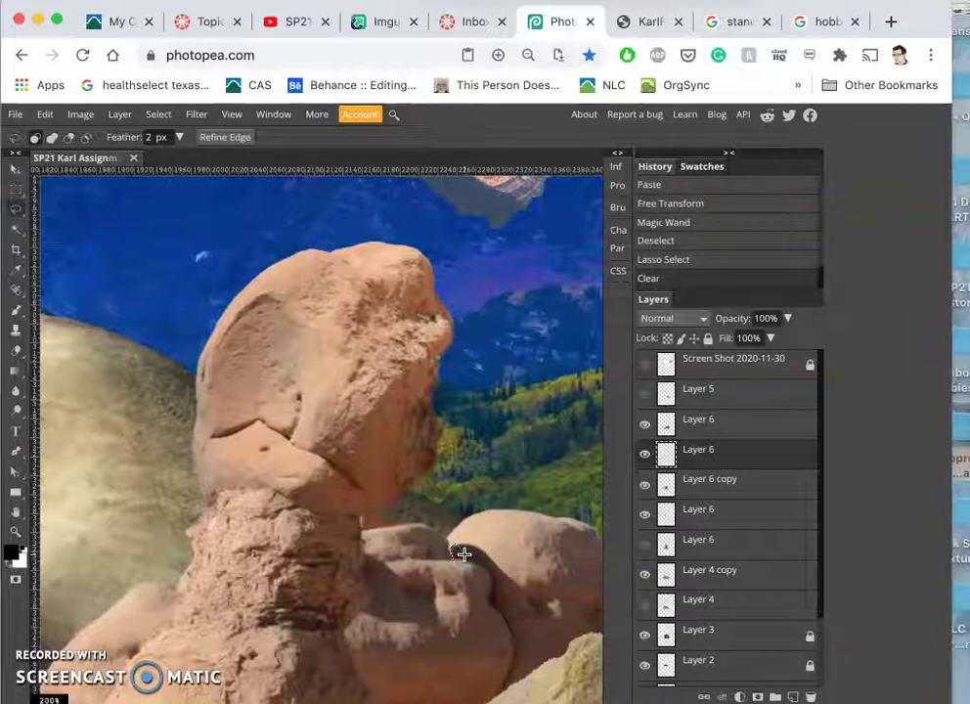
key("Down")
key("Delete")
key("ctrl+d")
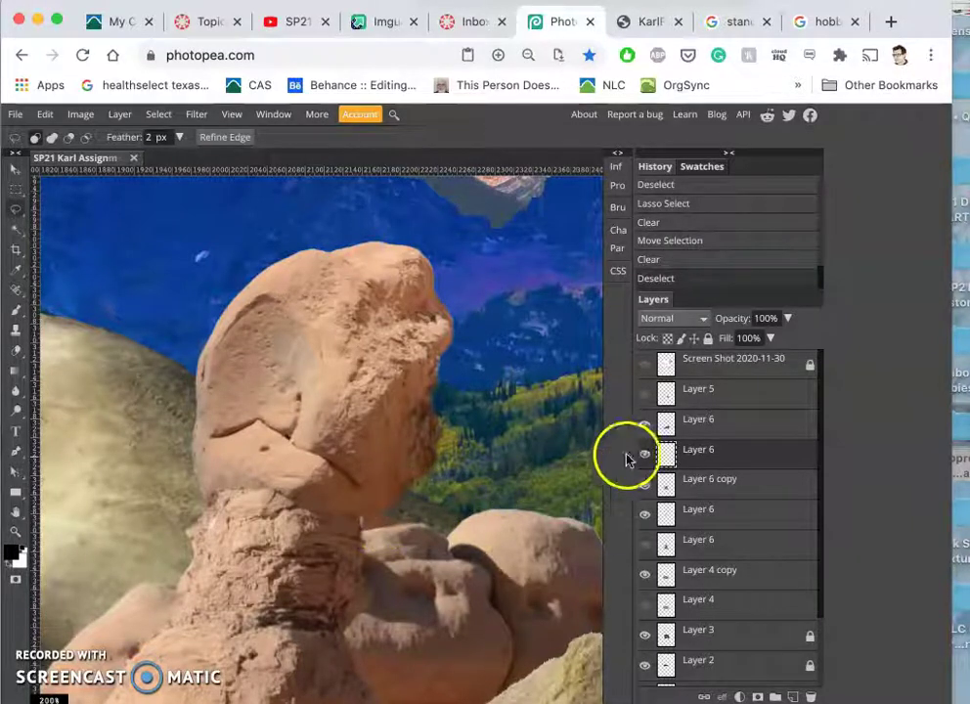
Step: On the Layer 6 copy rock base, lasso and clear the leftover sliver where the neck meets the small boulder, repeat once, and deselect
left_click(645, 486)
left_click(646, 486)
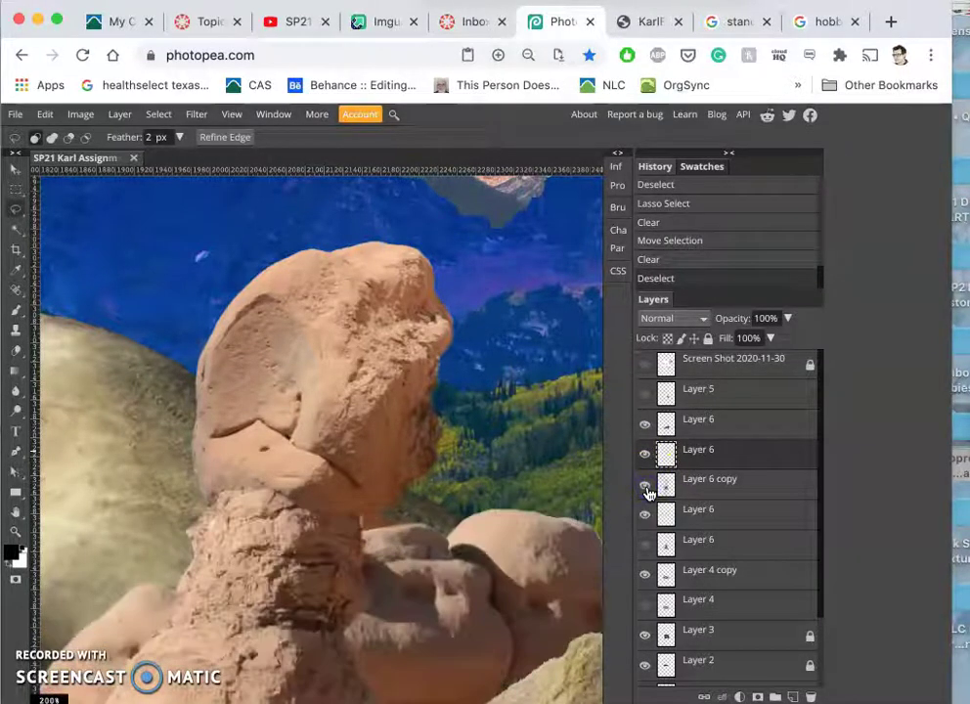
left_click(691, 485)
left_click(364, 512)
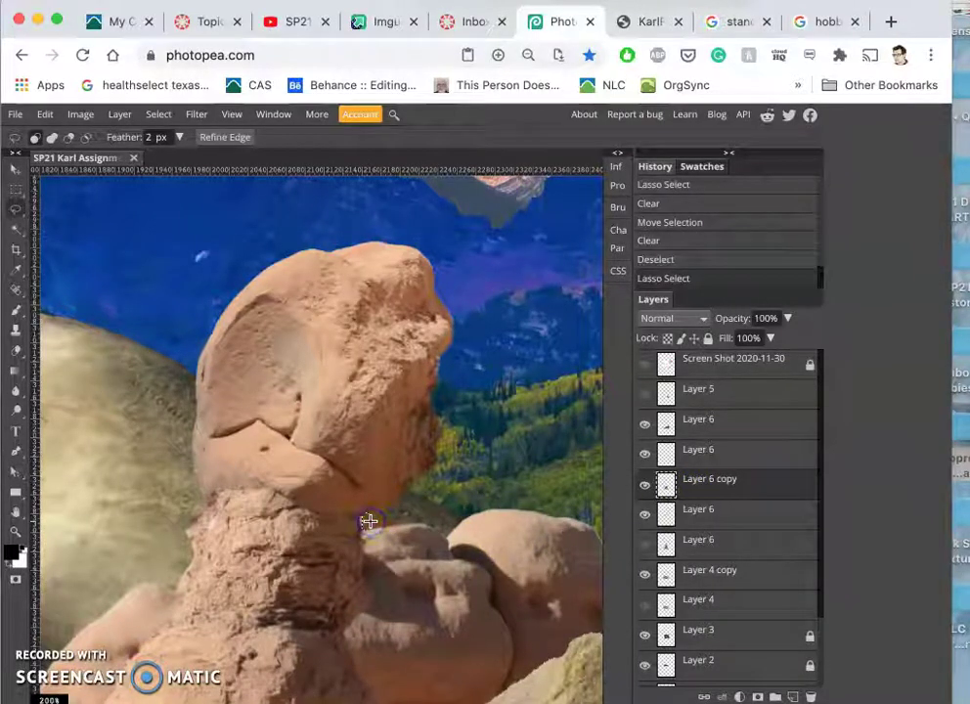
key("Delete")
key("ctrl+d")
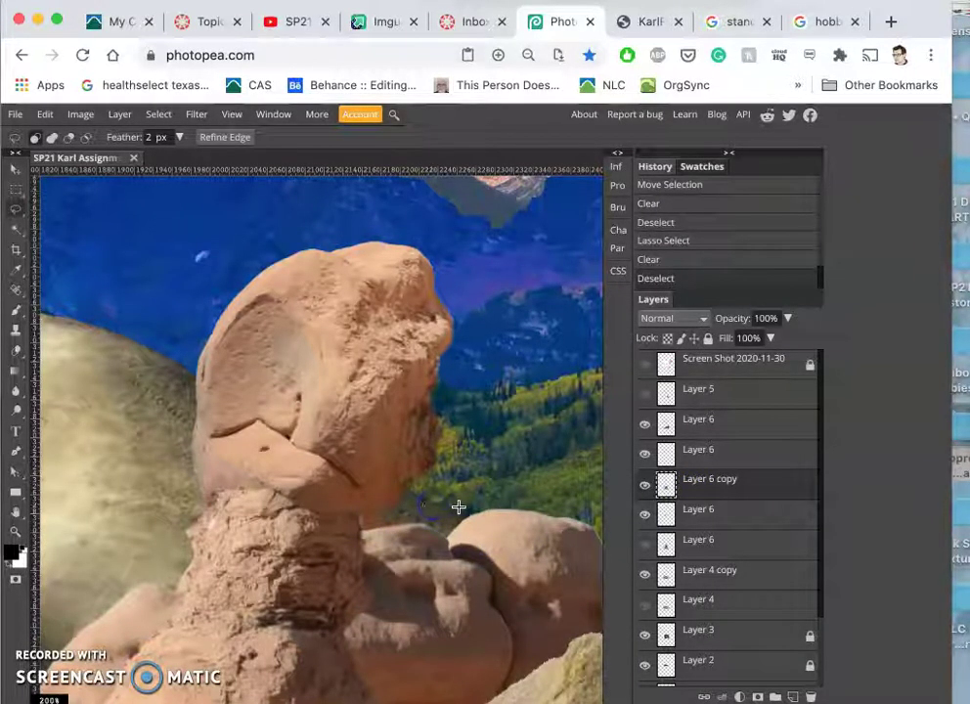
left_click_drag(363, 512, 368, 519)
key("Delete")
left_click(463, 507)
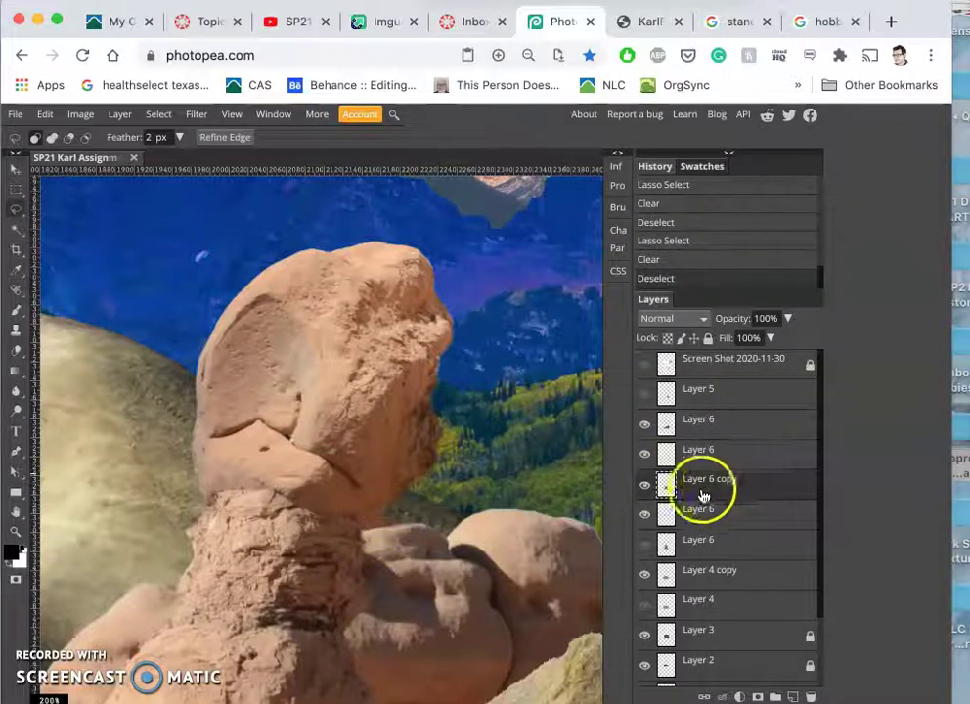
Step: On the rock head layer below Layer 6 copy, lasso and clear the remnant under the chin above the small boulder, and deselect
left_click(646, 453)
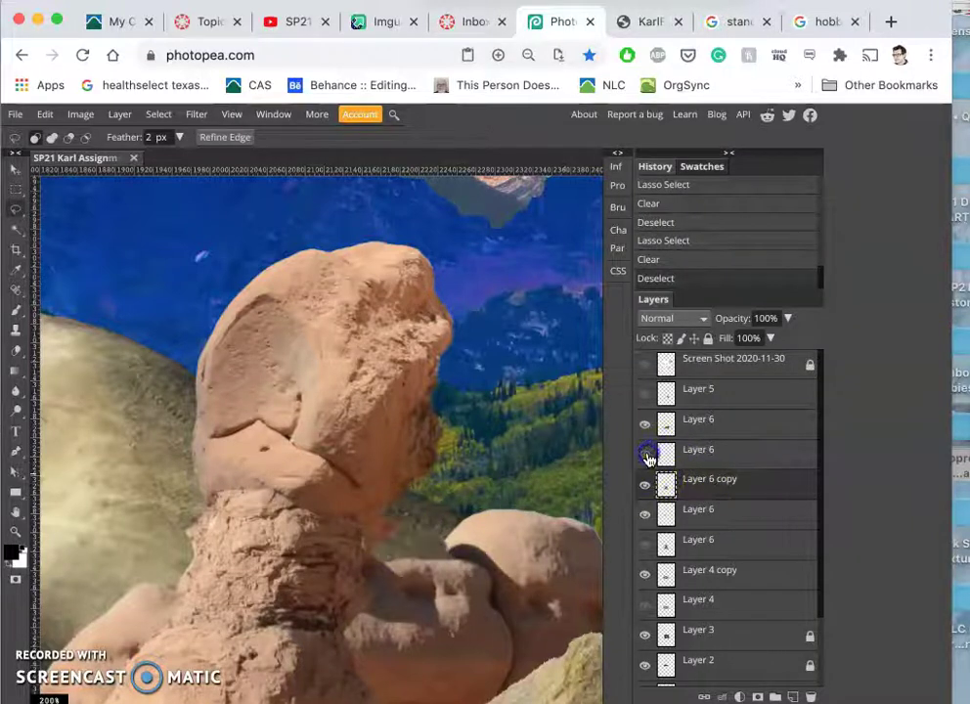
left_click(641, 521)
left_click(642, 522)
left_click(698, 519)
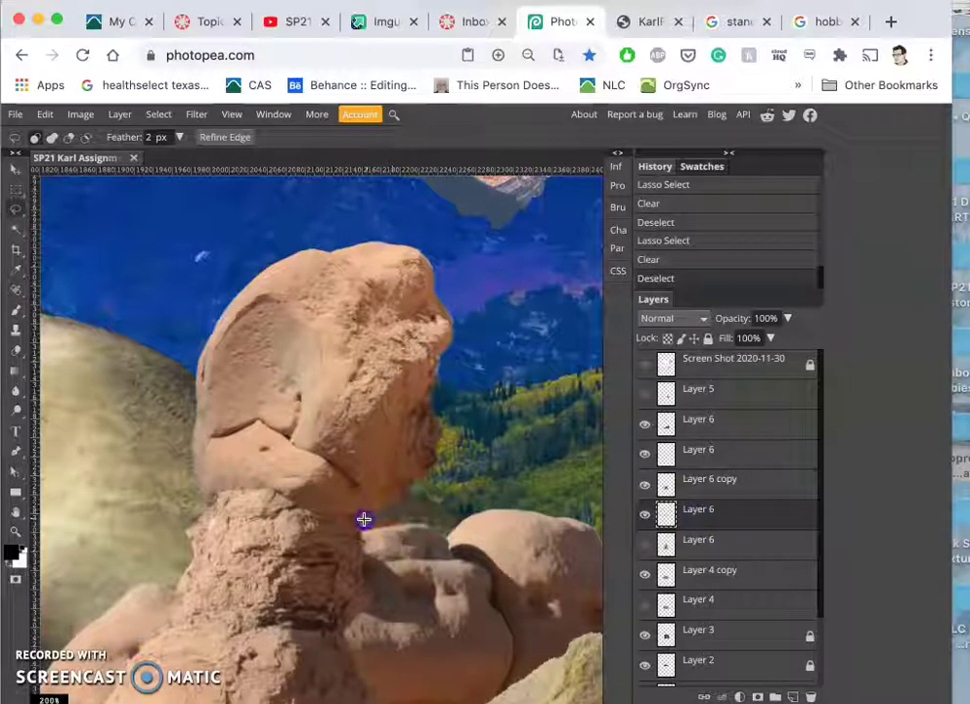
left_click_drag(416, 531, 413, 526)
key("Delete")
left_click(471, 513)
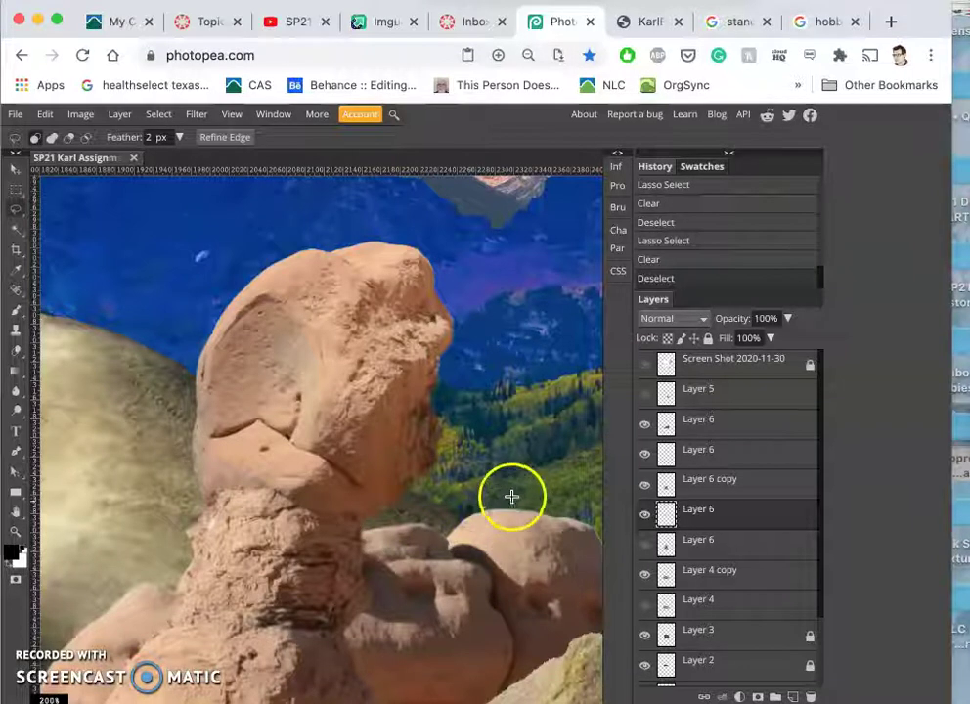
Step: Hide the Layer 4 copy boulder layer, toggling the Layer 6 layers to check each piece and leaving the original balanced rock hidden
left_click(644, 541)
left_click(645, 544)
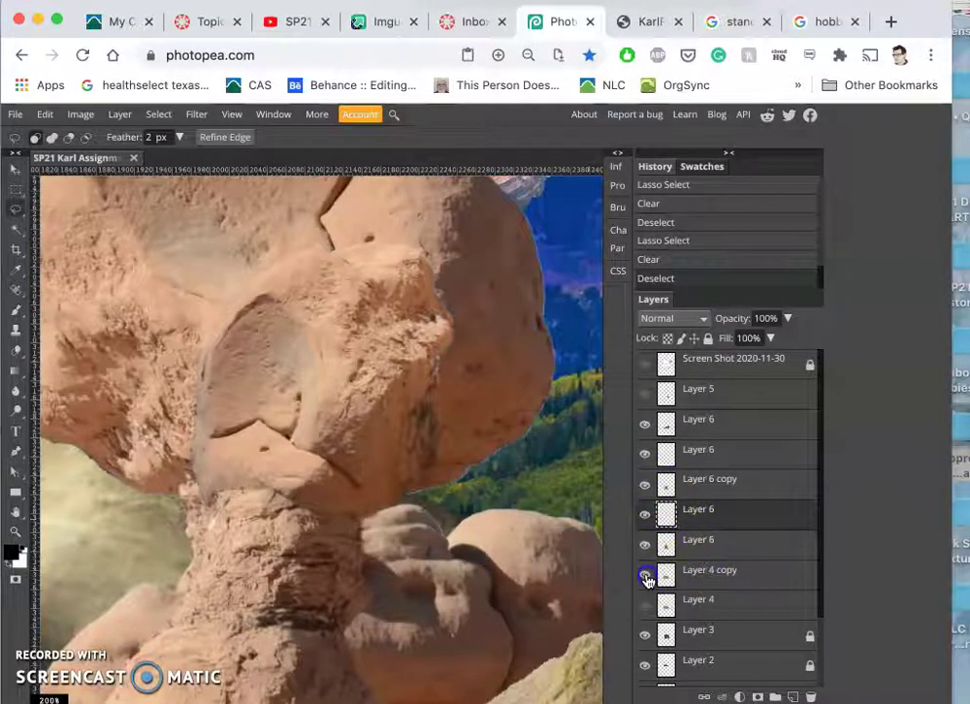
left_click(645, 574)
left_click(646, 472)
left_click(643, 455)
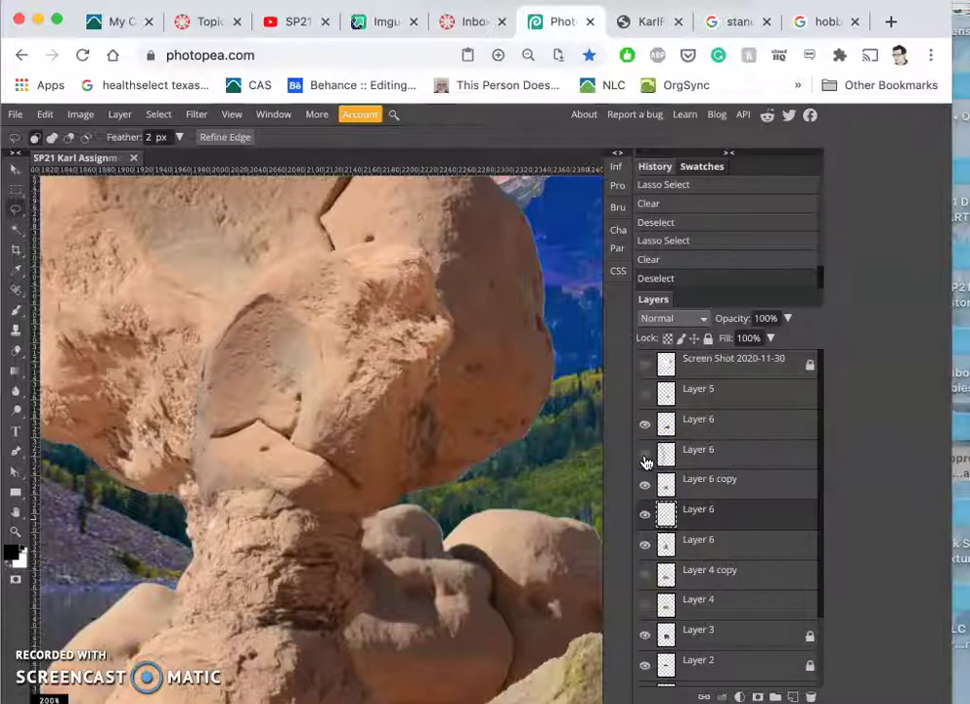
left_click(644, 454)
left_click(645, 424)
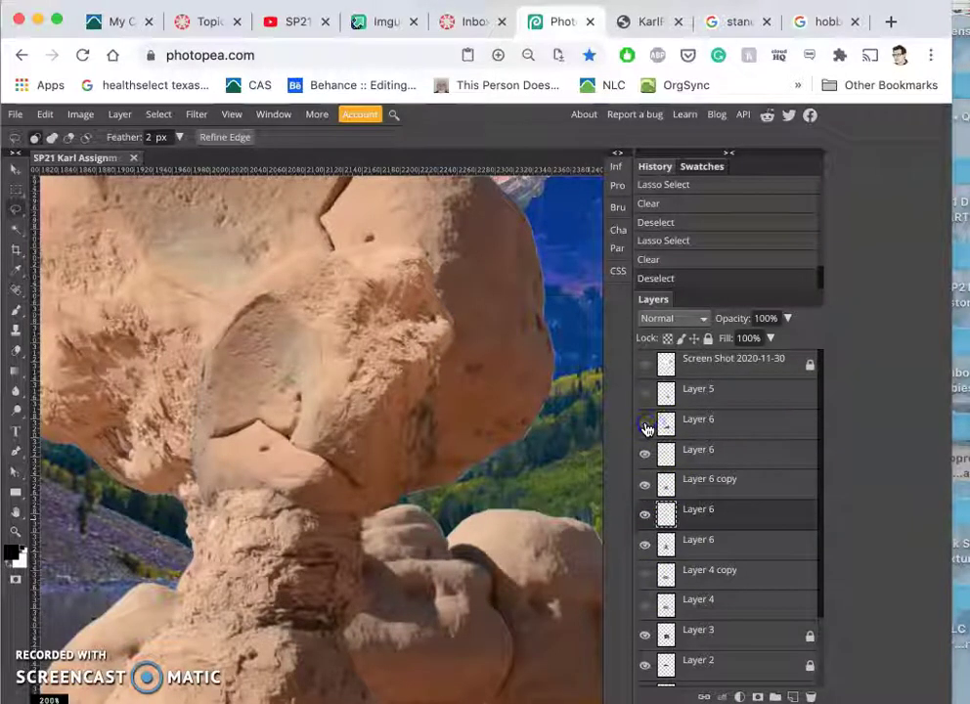
left_click(647, 515)
left_click(645, 515)
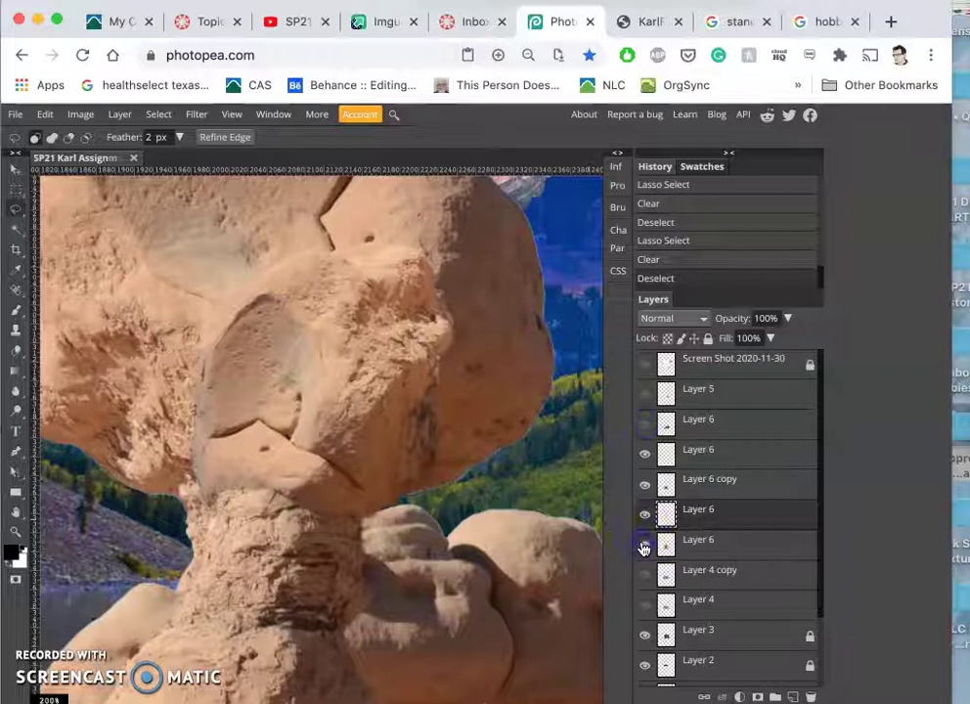
left_click(644, 545)
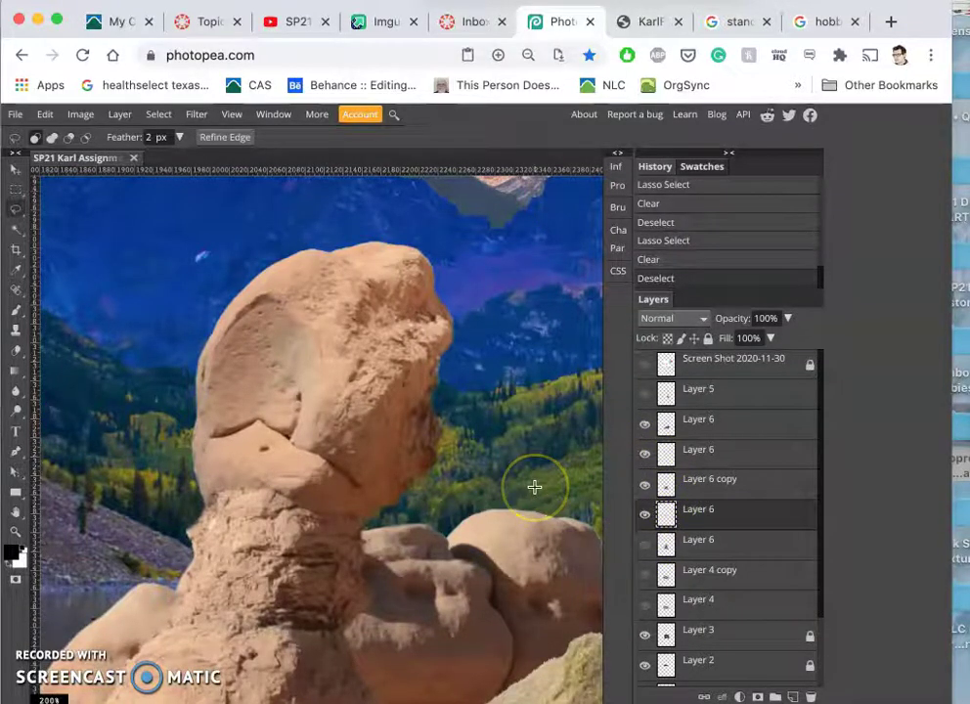
Step: Compare the whole collage with the Layer 6 copy rock base hidden and shown
scroll(534, 489, "down", 6)
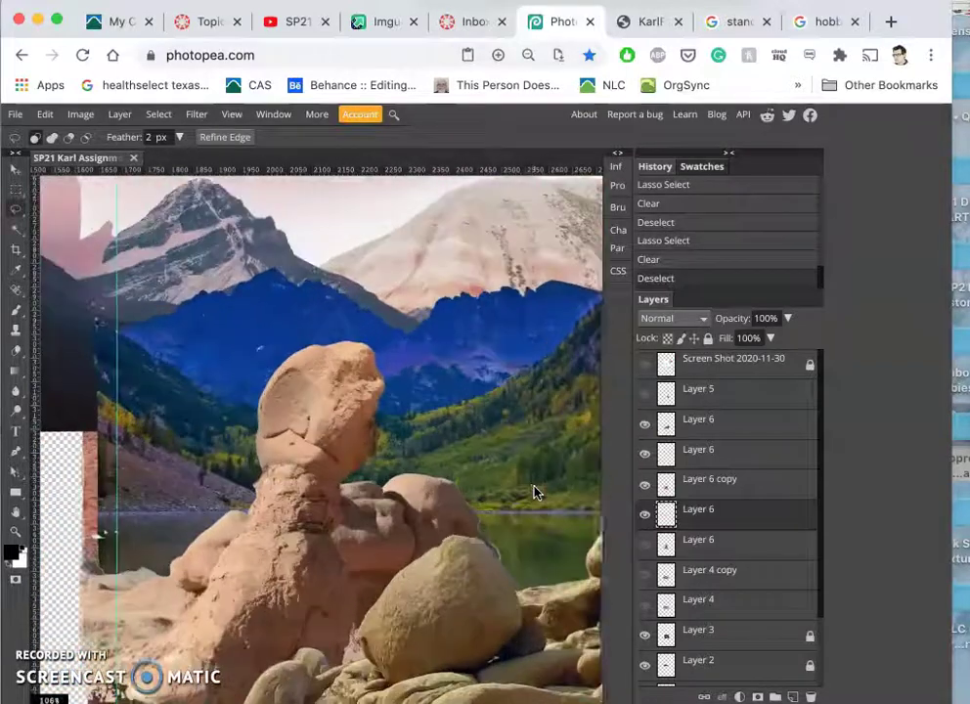
left_click(645, 485)
left_click(646, 486)
left_click(646, 487)
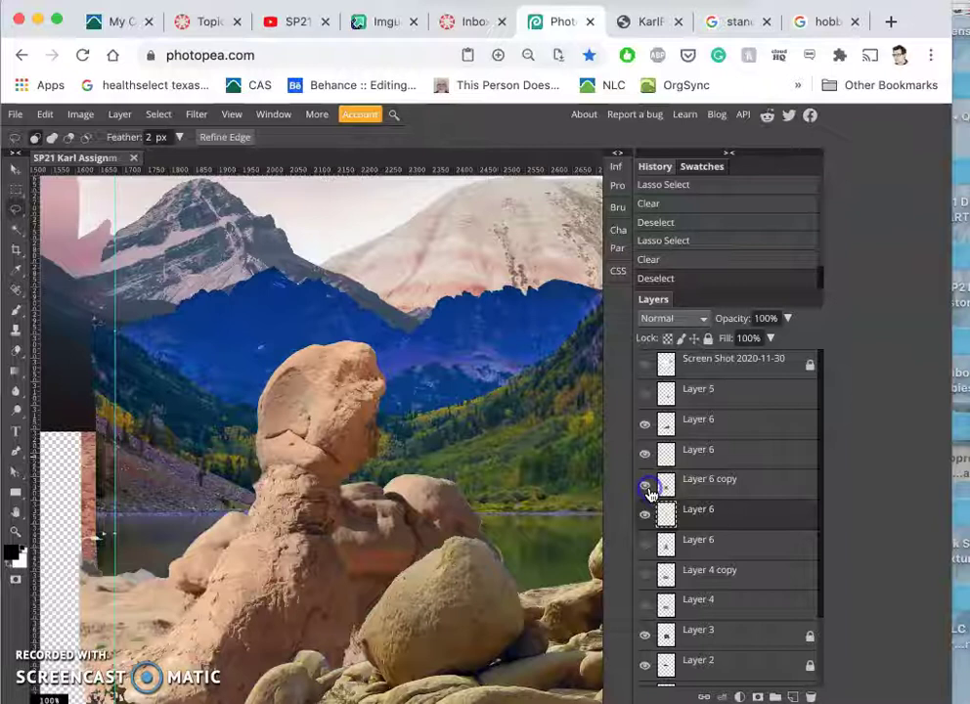